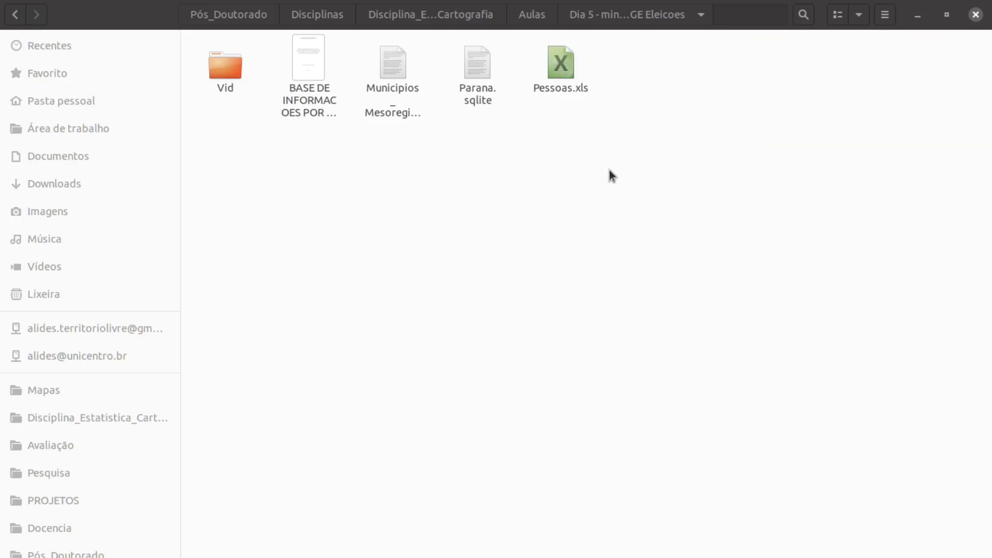
# Open the Pessoas.xls spreadsheet from the class folder.
pyautogui.moveTo(655, 195); pyautogui.dragTo(282, 76)
pyautogui.click(526, 213)
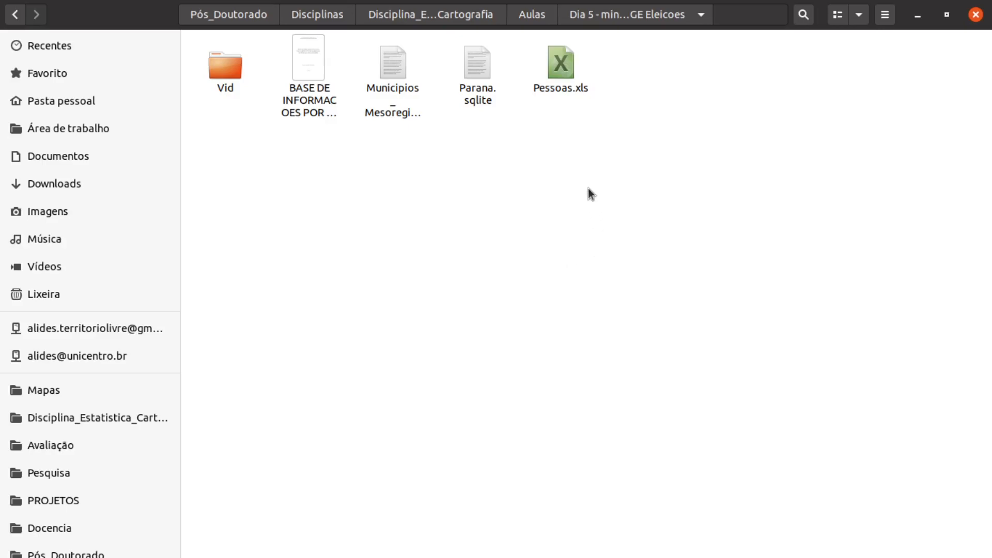
pyautogui.doubleClick(564, 66)
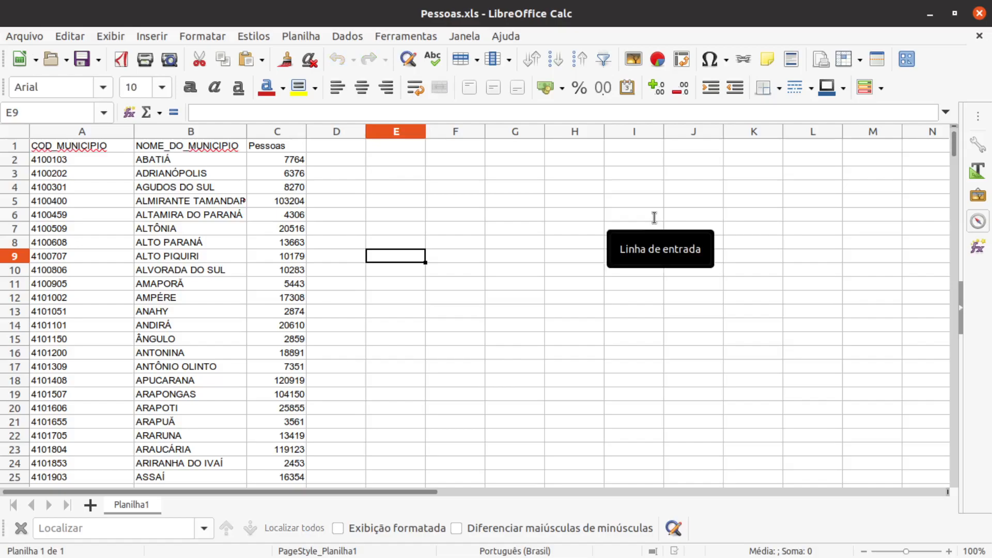
# Enter a tolerable sampling error of 4% in cell F1.
pyautogui.click(418, 148)
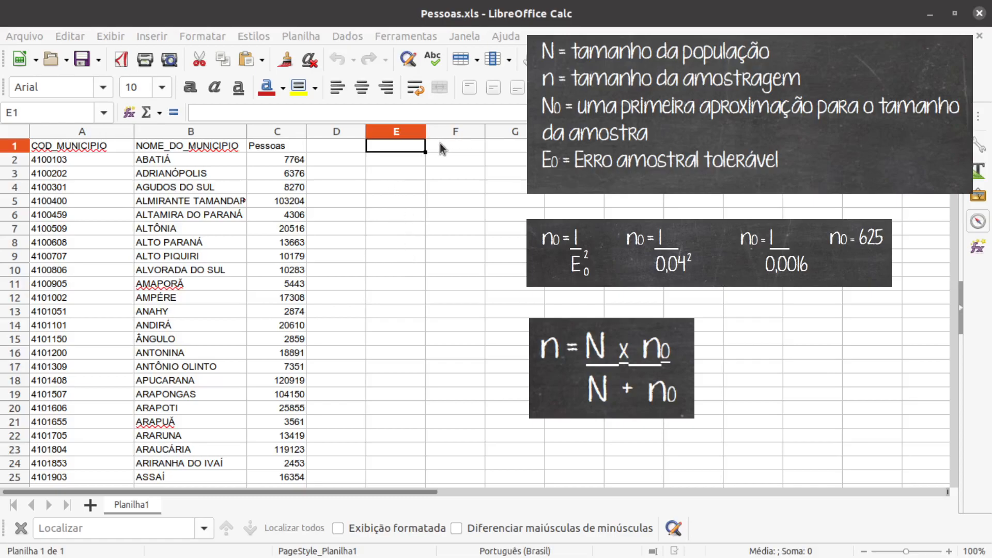
pyautogui.click(464, 145)
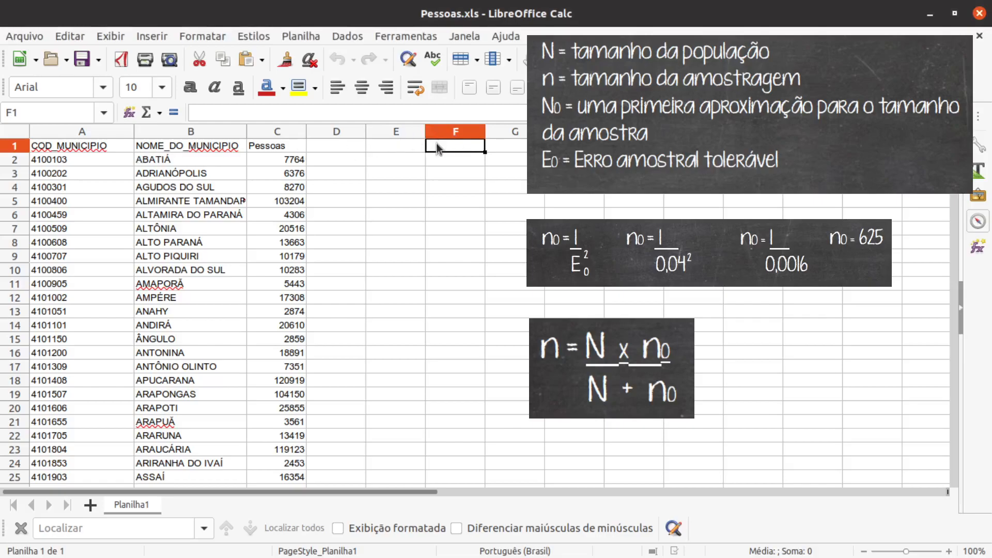
pyautogui.write('4%')
pyautogui.press('Return')
pyautogui.click(445, 147)
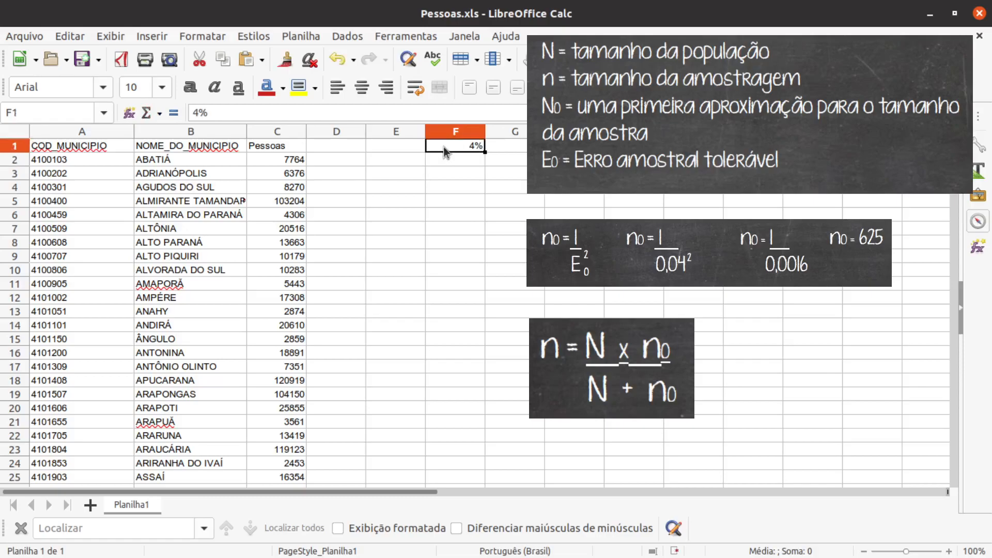
# Calculate the first sample-size approximation in cell E1 with the formula =1/(0,04*0,04).
pyautogui.click(399, 147)
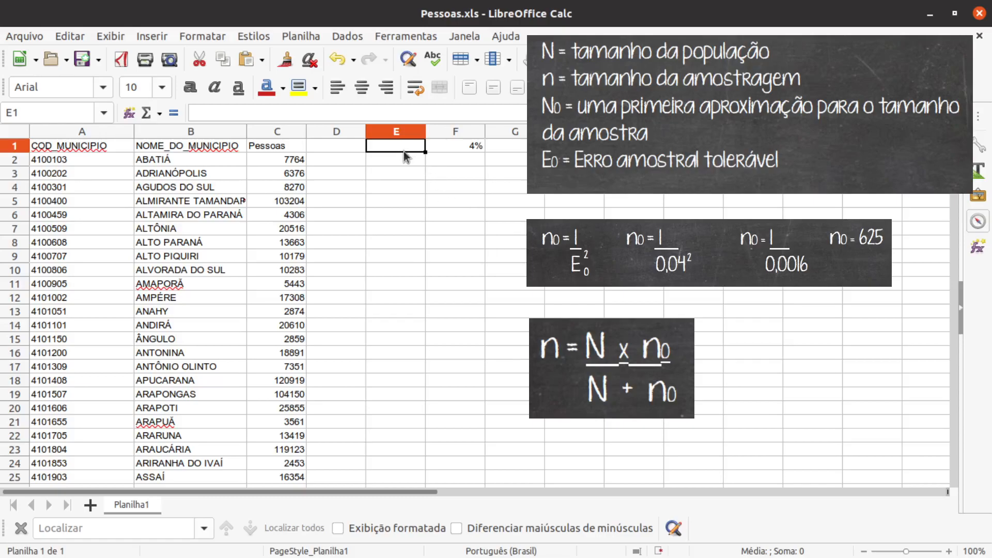
pyautogui.write('=')
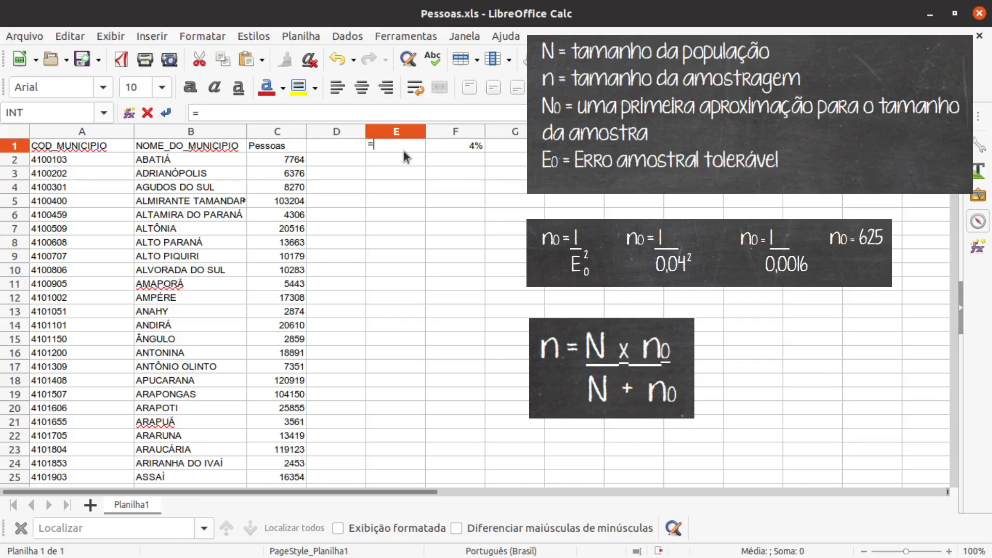
pyautogui.write('/')
pyautogui.write('0,0')
pyautogui.write('*')
pyautogui.write('0,04')
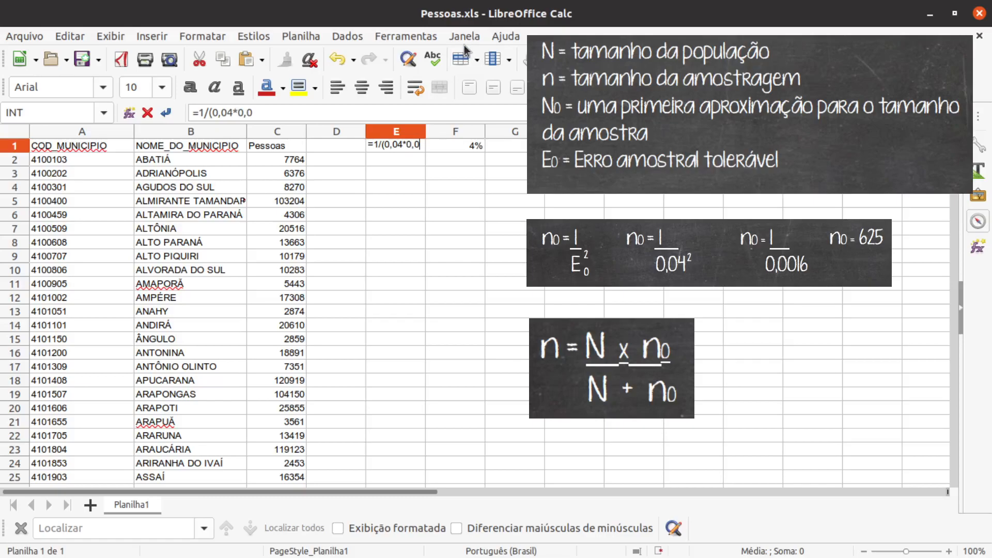
pyautogui.write(')')
pyautogui.press('Return')
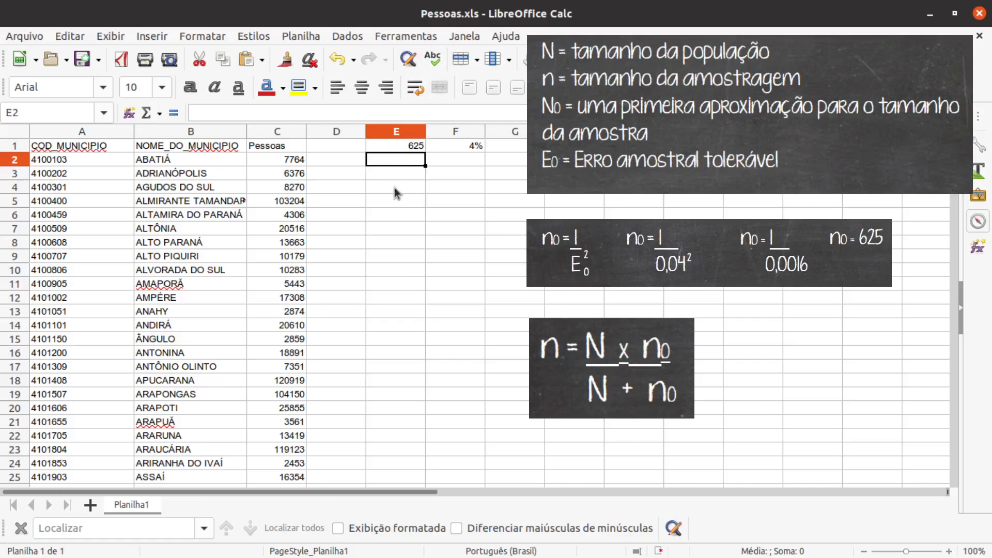
# Set the tolerable sampling error in cell F1 to 3%.
pyautogui.click(457, 149)
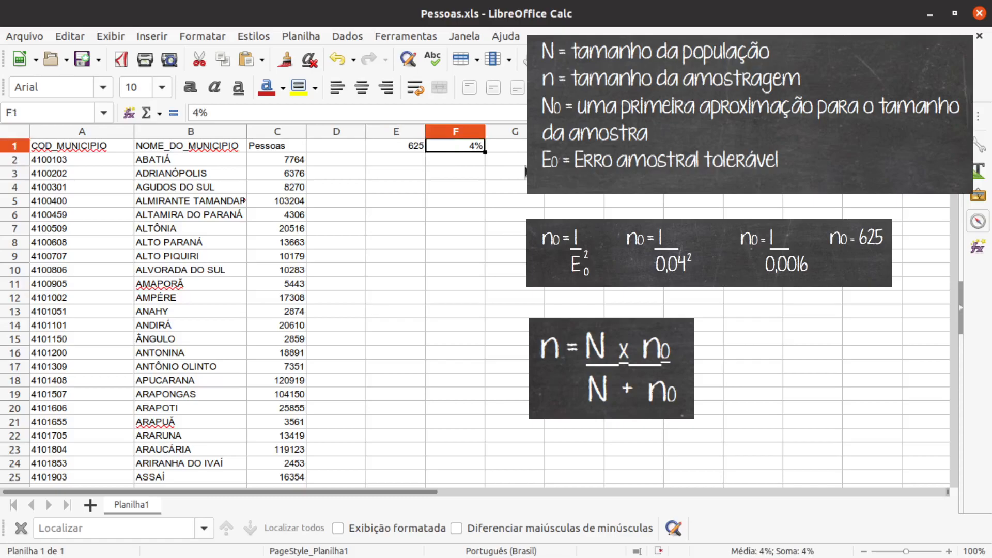
pyautogui.write('3')
pyautogui.click(456, 191)
# Change the formula in cell E1 to =1/(0,03*0,03).
pyautogui.click(410, 147)
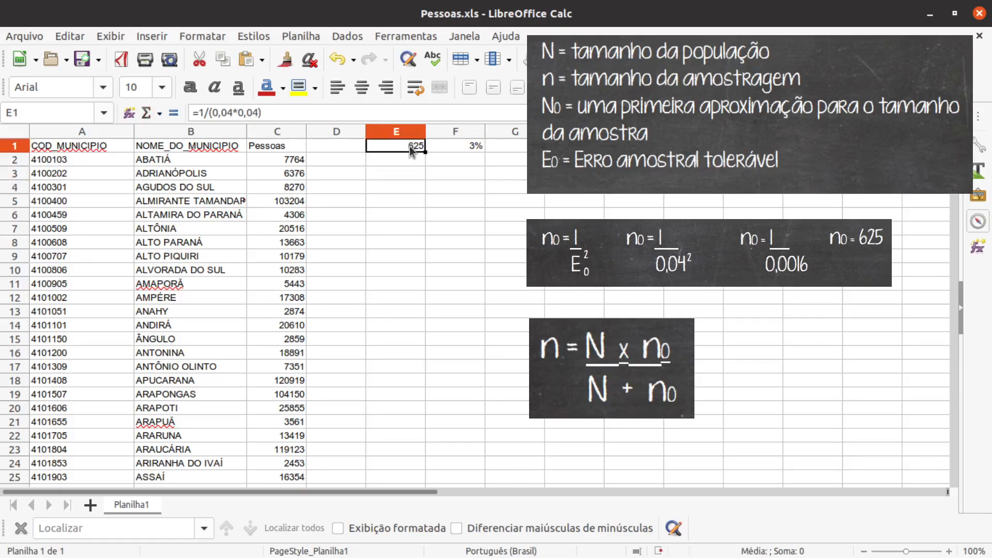
pyautogui.click(232, 113)
pyautogui.press('BackSpace')
pyautogui.write('3*0,04)')
pyautogui.click(291, 110)
pyautogui.press('Left')
pyautogui.press('BackSpace')
pyautogui.write('3')
pyautogui.press('Return')
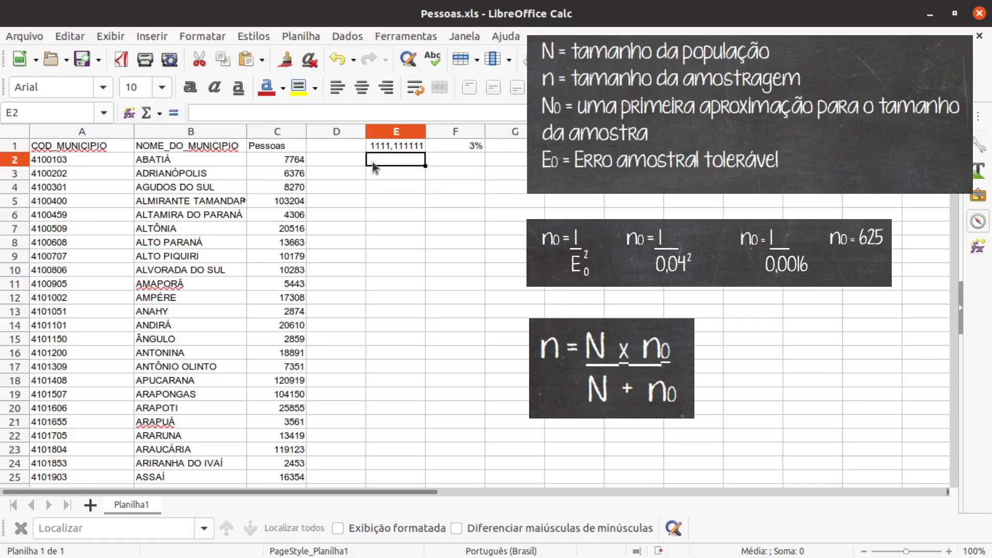
# Edit the formula in cell E1 to use a 2% error, =1/(0,02*0,02).
pyautogui.click(368, 148)
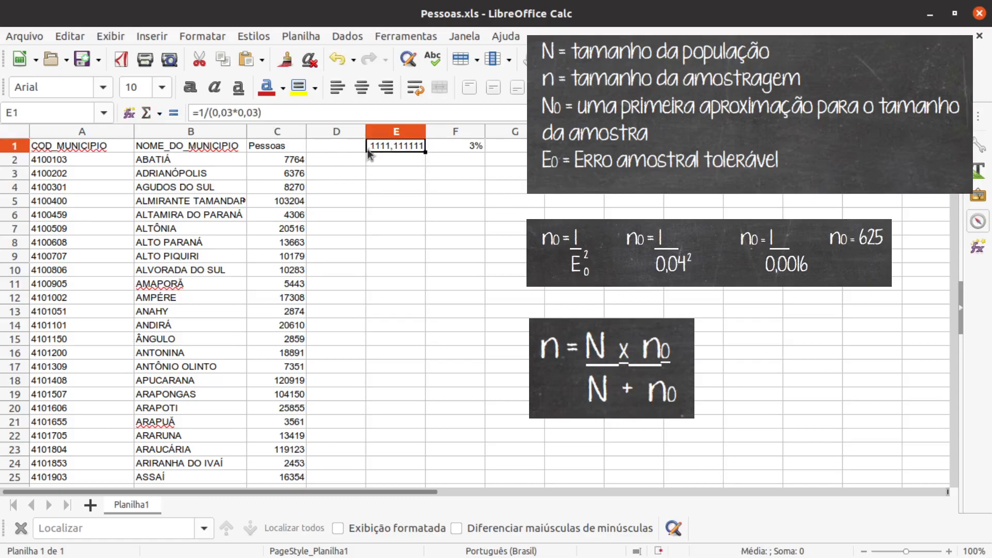
pyautogui.click(226, 112)
pyautogui.press('Delete')
pyautogui.write('2')
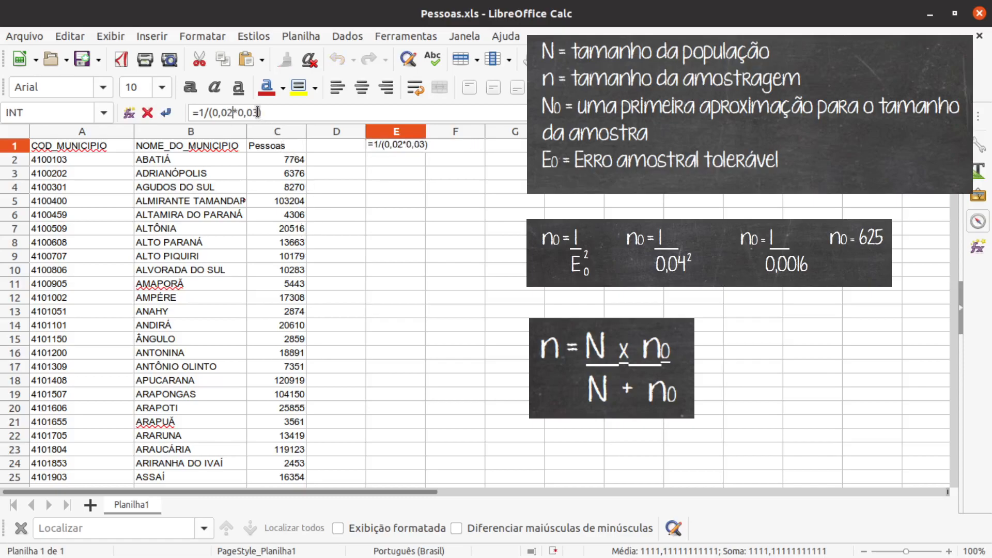
pyautogui.press('Return')
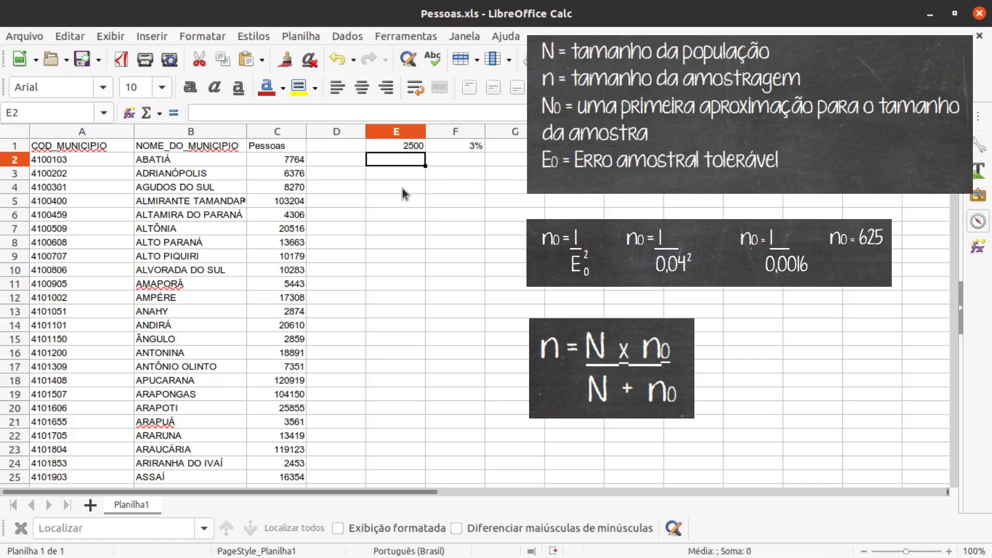
# Set the tolerable sampling error in cell F1 to 2%.
pyautogui.click(451, 145)
pyautogui.write('2')
pyautogui.moveTo(428, 185); pyautogui.dragTo(393, 187)
pyautogui.click(385, 230)
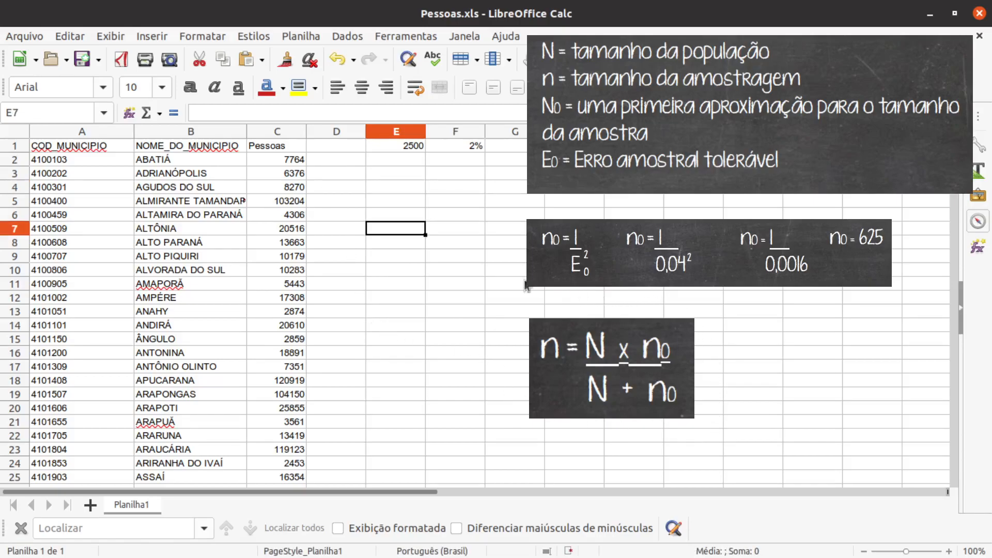
# Enter the column heading "Amostra" in cell D1.
pyautogui.click(312, 159)
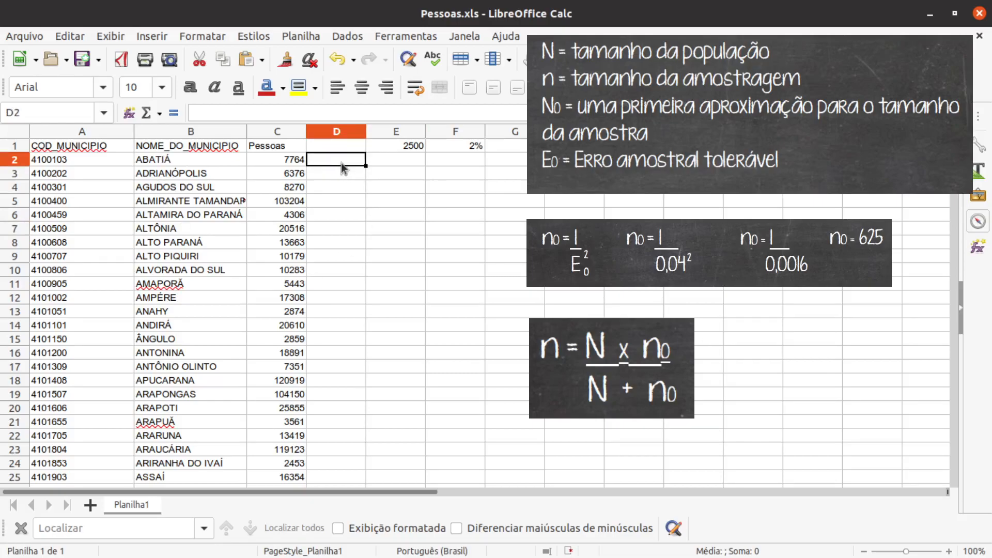
pyautogui.click(355, 147)
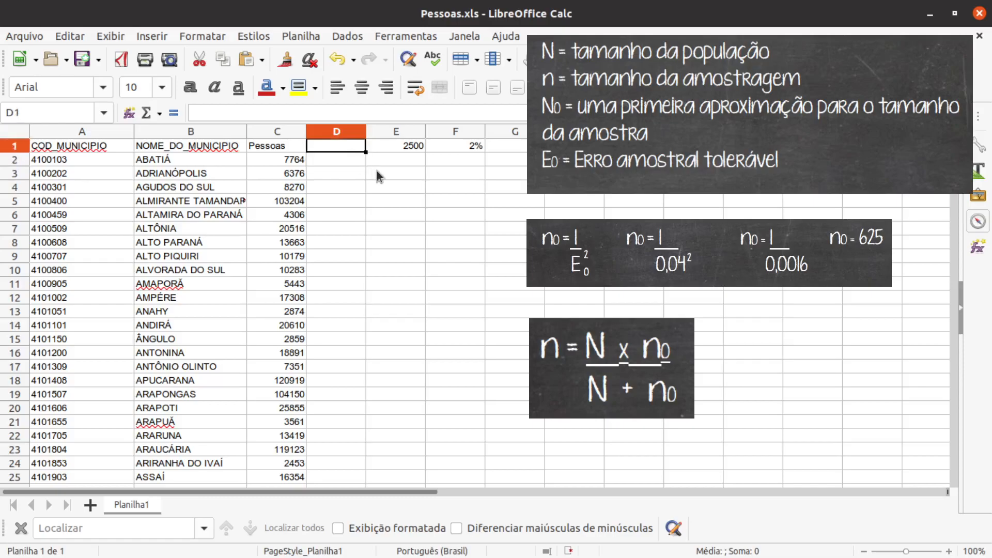
pyautogui.write('aMOSTRA')
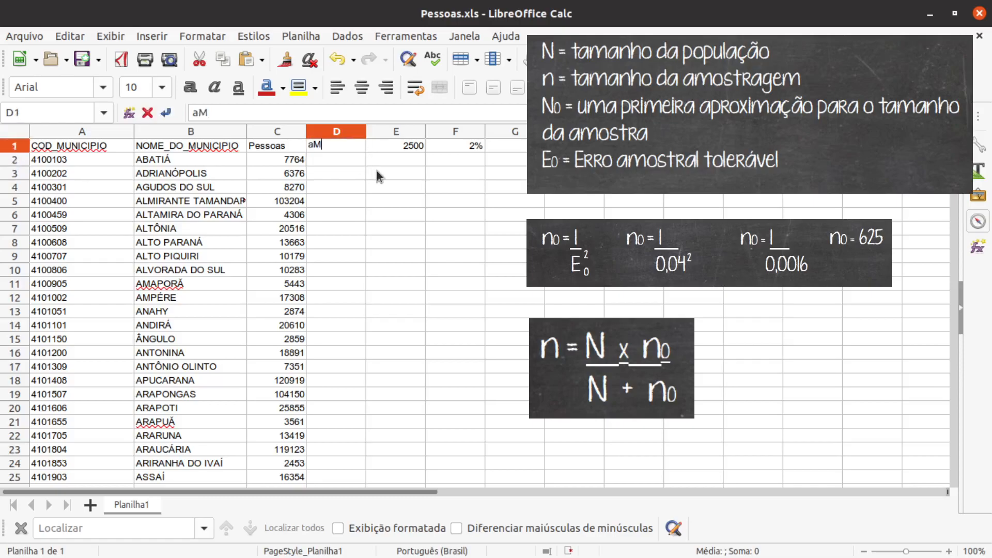
pyautogui.press('BackSpace')
pyautogui.press('BackSpace')
pyautogui.press('BackSpace')
pyautogui.press('BackSpace')
pyautogui.press('BackSpace')
pyautogui.press('BackSpace')
pyautogui.press('BackSpace')
pyautogui.write('Amostra')
pyautogui.press('Return')
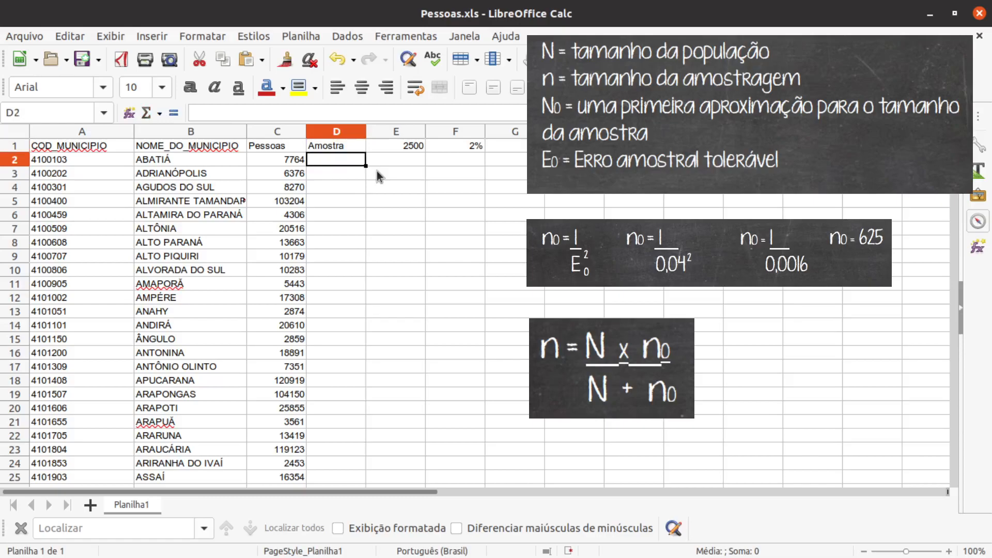
# Calculate the sample size for the first municipality in cell D2 with the formula =(C2*2500)/(C2+2500).
pyautogui.write('=')
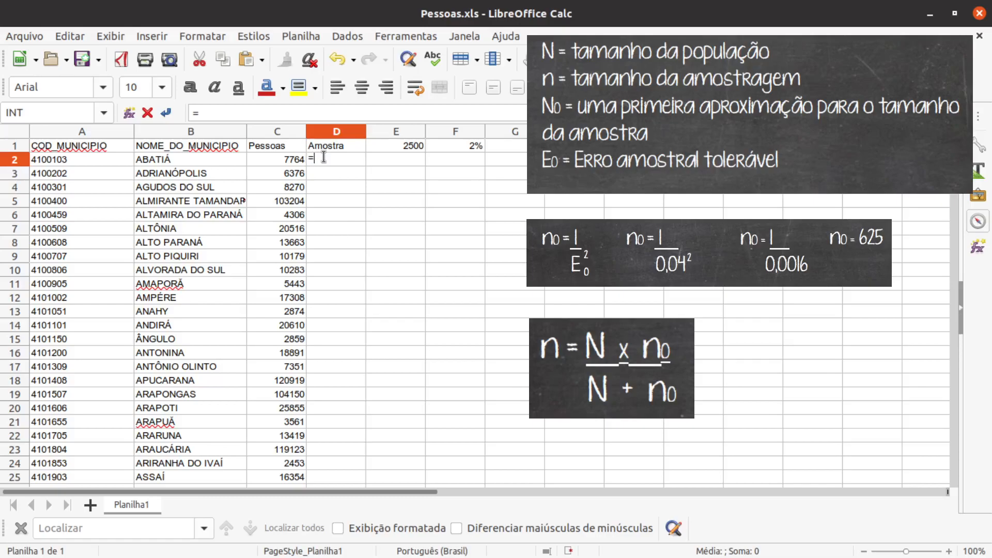
pyautogui.click(285, 163)
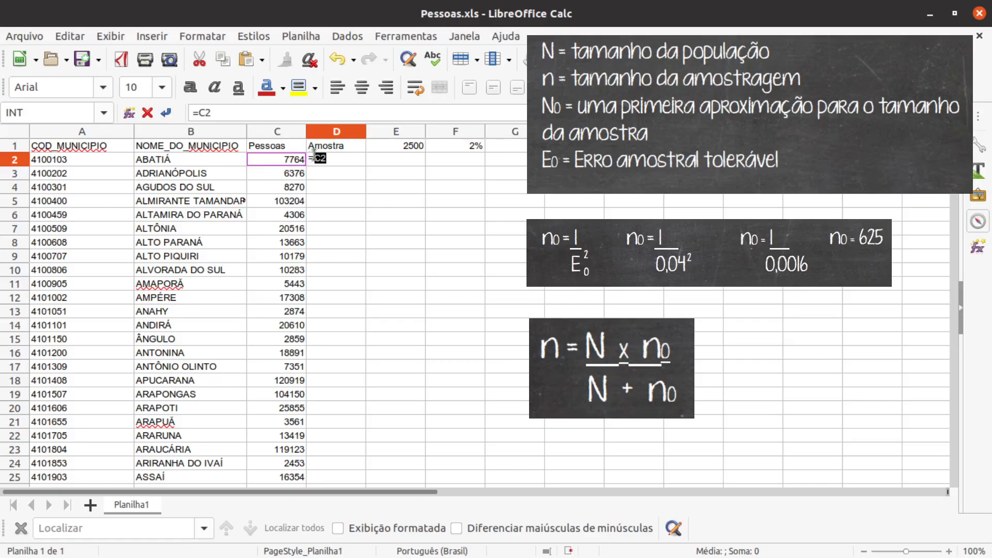
pyautogui.write('C')
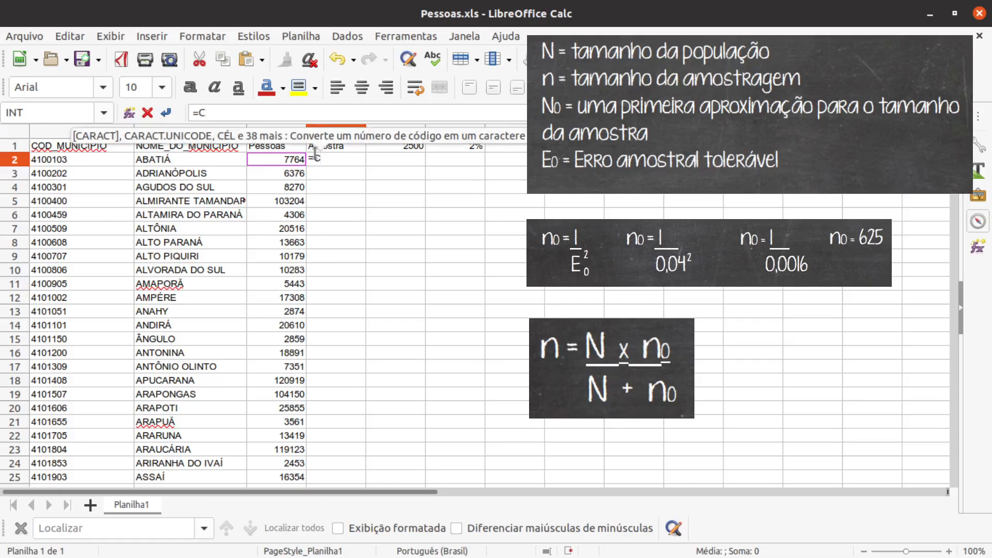
pyautogui.press('BackSpace')
pyautogui.write('(')
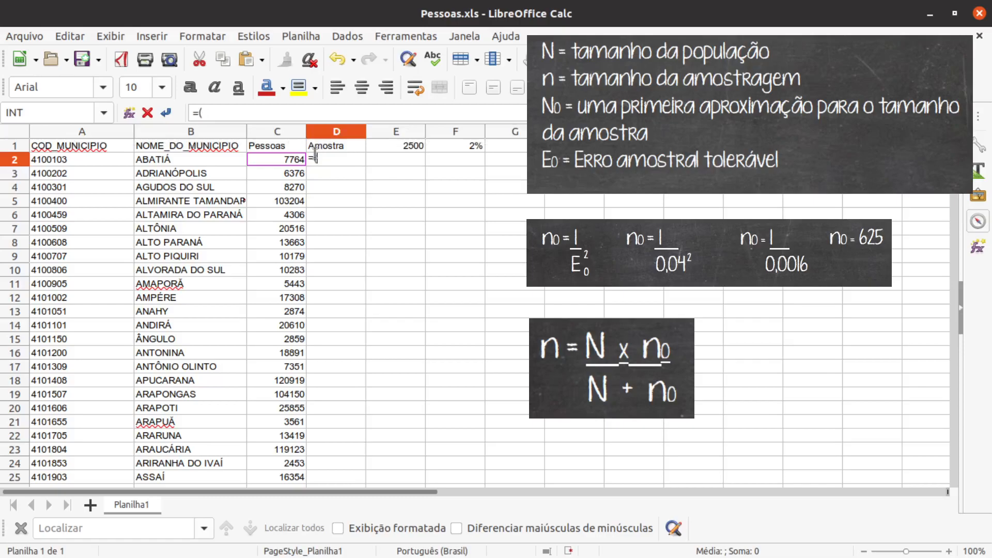
pyautogui.click(284, 159)
pyautogui.write('2500)')
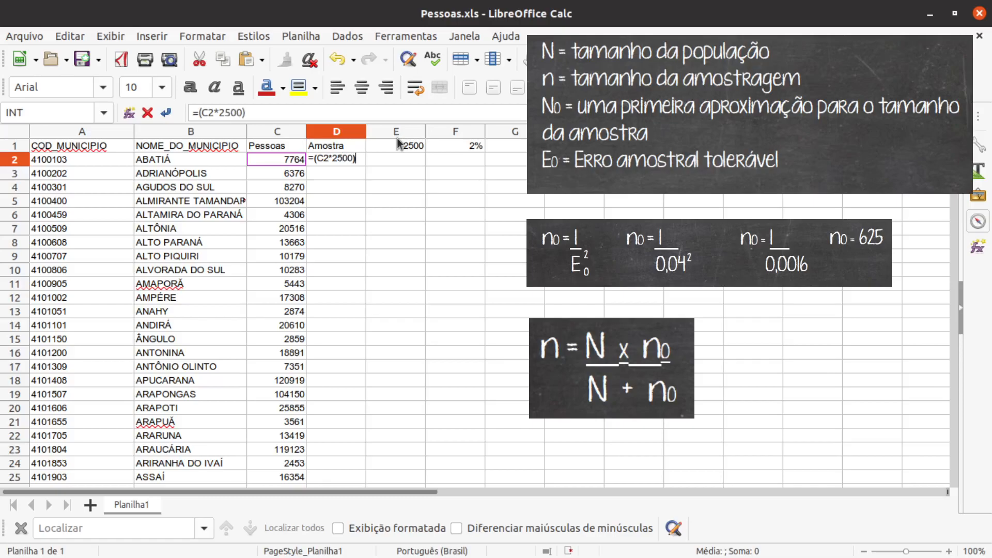
pyautogui.write('/')
pyautogui.write('(')
pyautogui.click(277, 163)
pyautogui.write('+')
pyautogui.write('2500)')
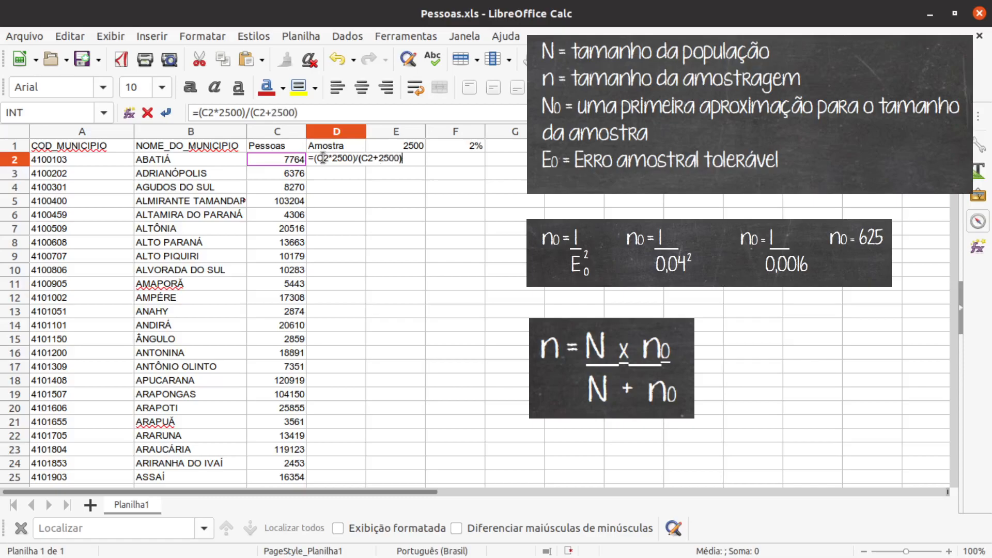
pyautogui.press('Return')
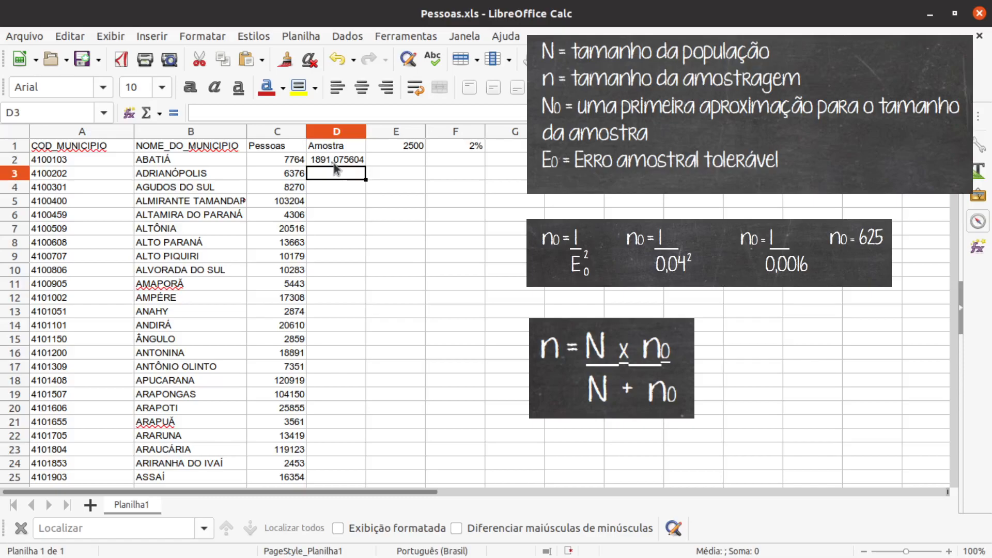
# Wrap the sample-size formula in cell D2 in the INT function, giving =INT((C2*2500)/(C2+2500)), and reselect the cell.
pyautogui.click(328, 160)
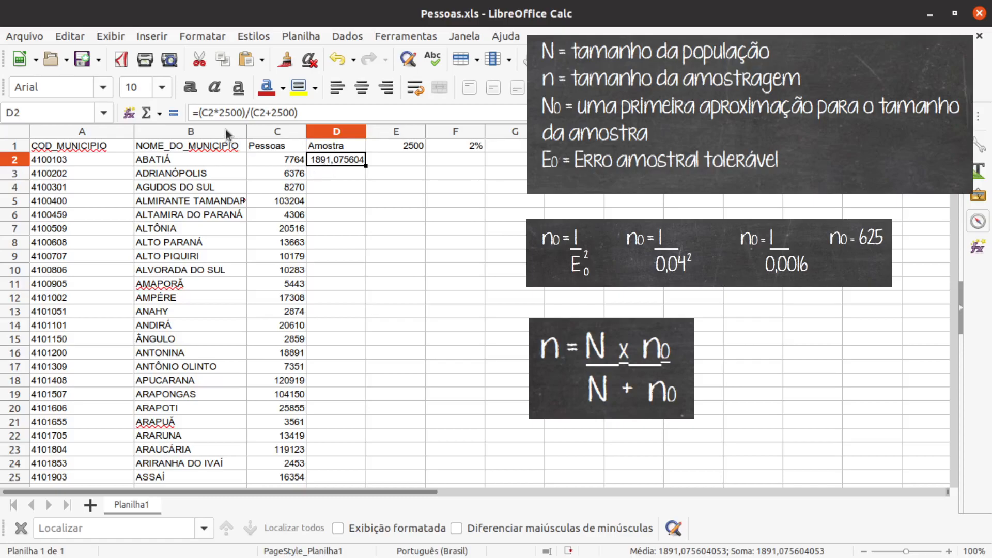
pyautogui.click(199, 111)
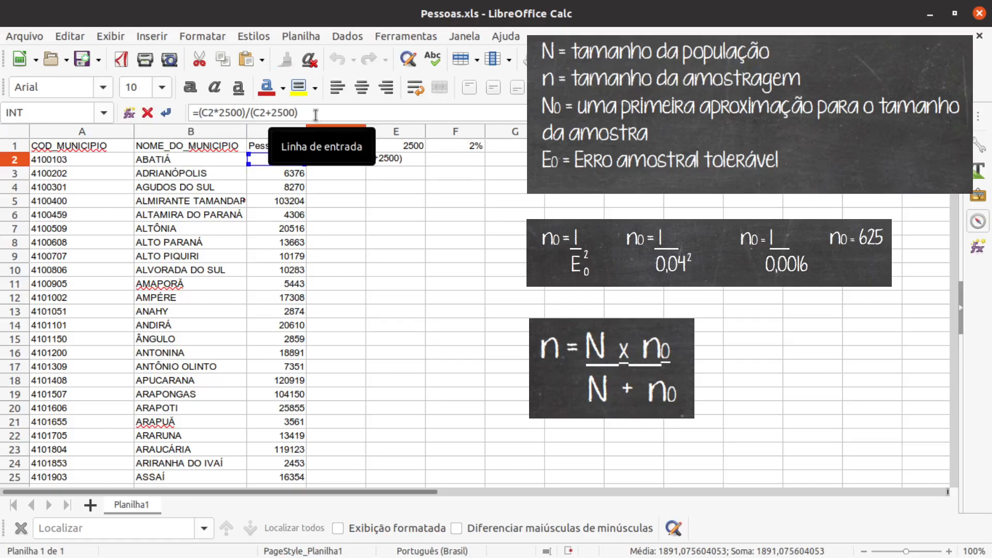
pyautogui.write('int')
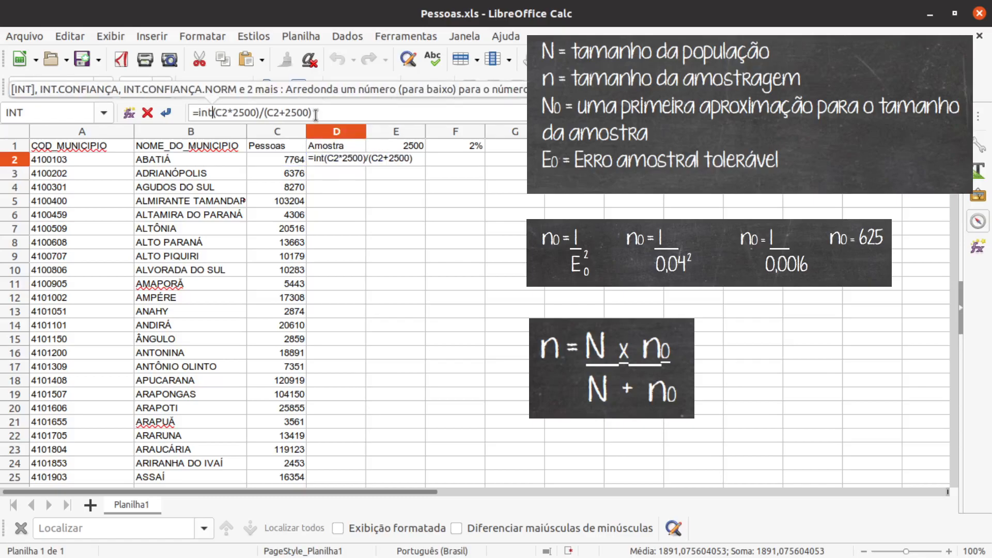
pyautogui.write('(')
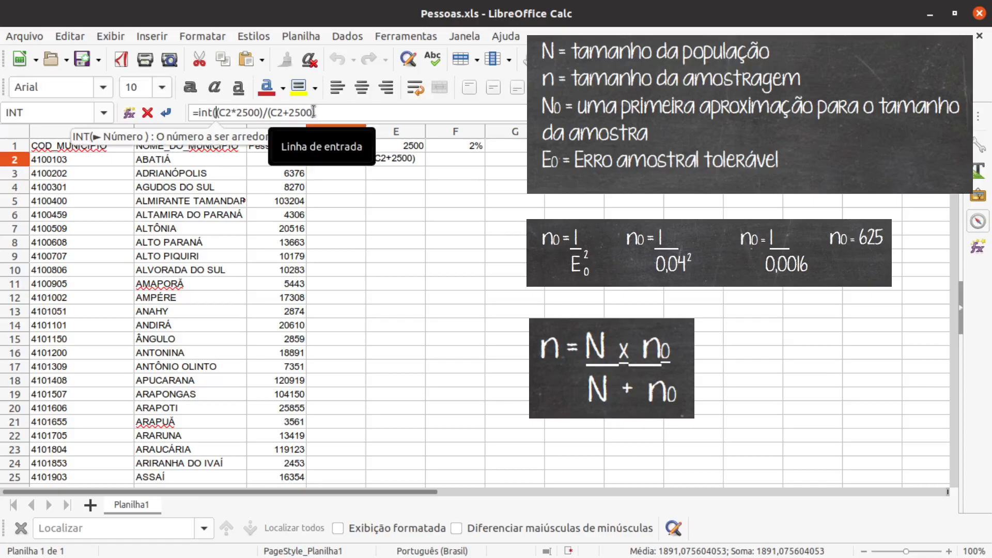
pyautogui.click(325, 112)
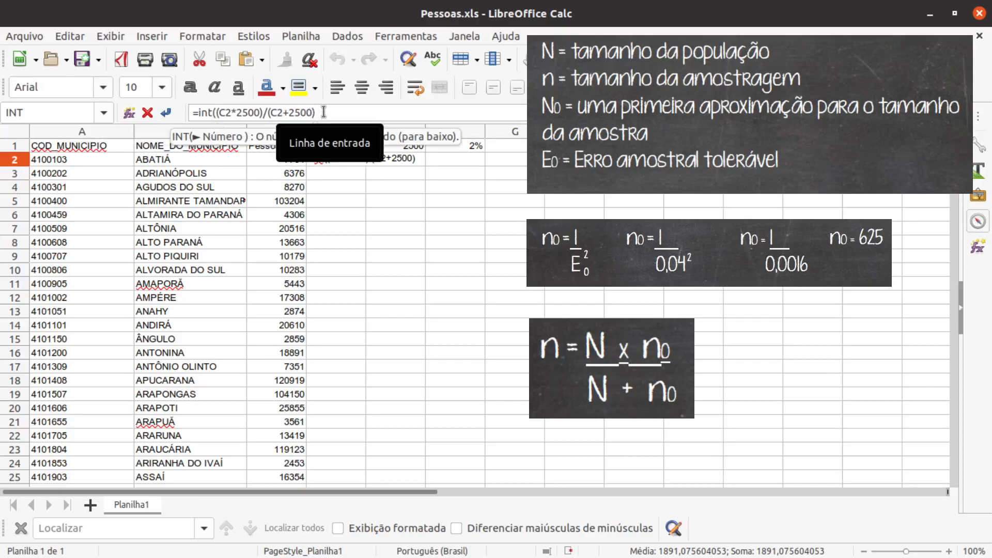
pyautogui.write(')')
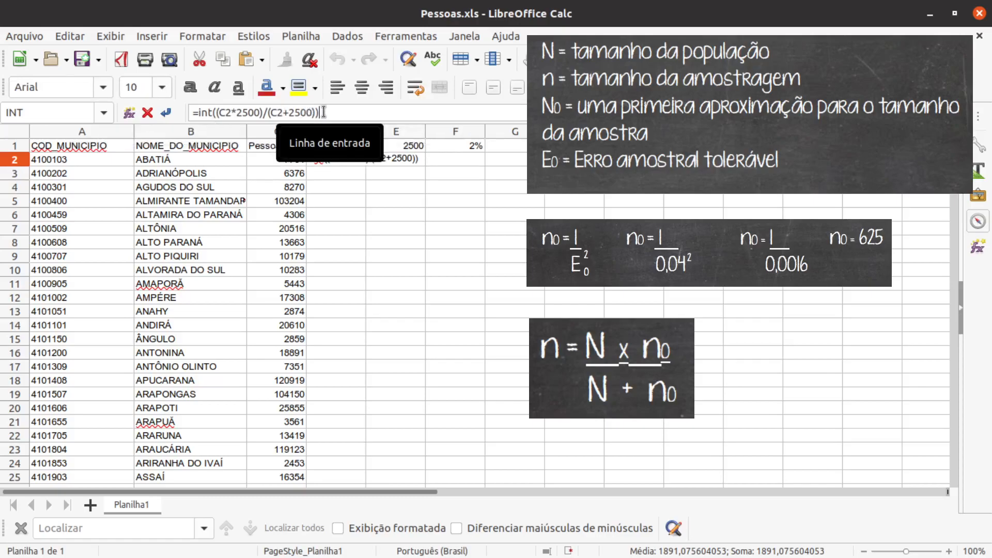
pyautogui.press('Return')
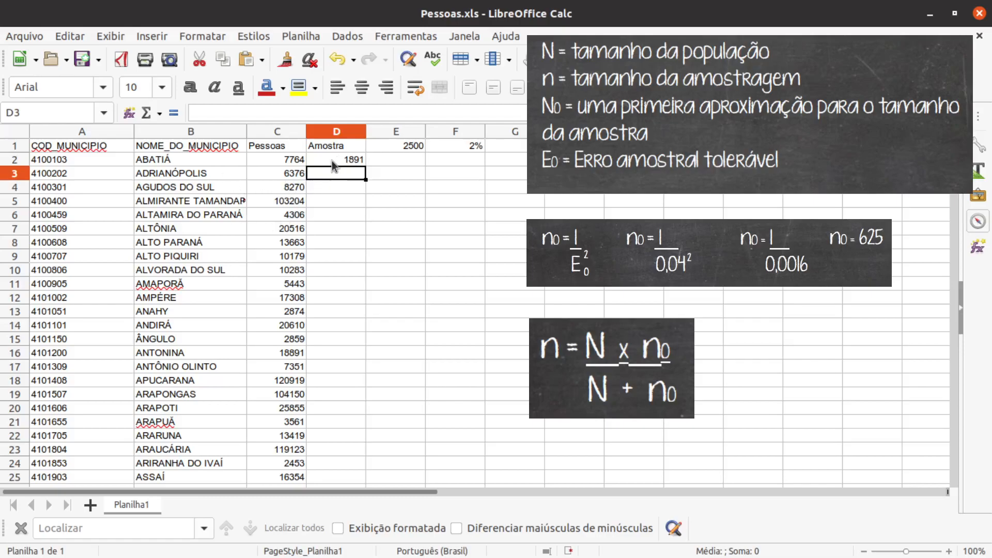
pyautogui.click(335, 159)
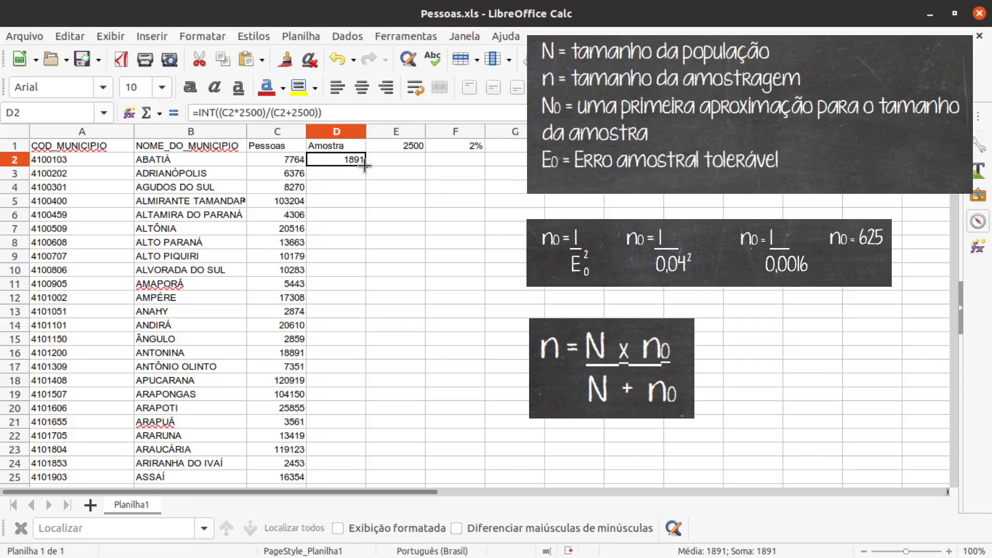
# Fill the sample-size formula from D2 down to D400 for all municipalities and check the copied formulas near the end.
pyautogui.moveTo(365, 164); pyautogui.dragTo(355, 237)
pyautogui.scroll(-13, 359, 292)
pyautogui.scroll(-8, 356, 320)
pyautogui.scroll(-17, 359, 316)
pyautogui.scroll(-20, 364, 320)
pyautogui.scroll(-20, 364, 319)
pyautogui.scroll(-20, 364, 320)
pyautogui.scroll(-20, 361, 323)
pyautogui.scroll(2, 405, 241)
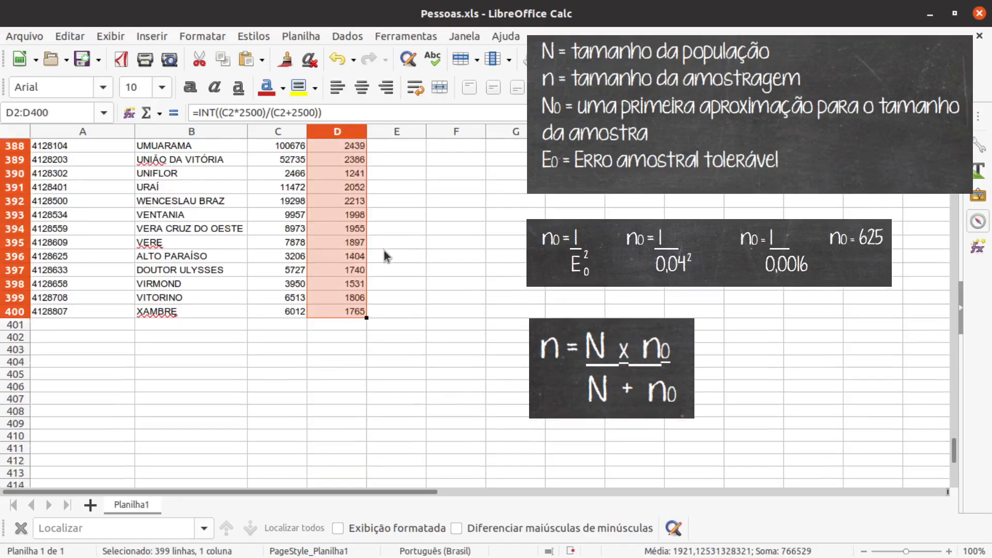
pyautogui.click(357, 285)
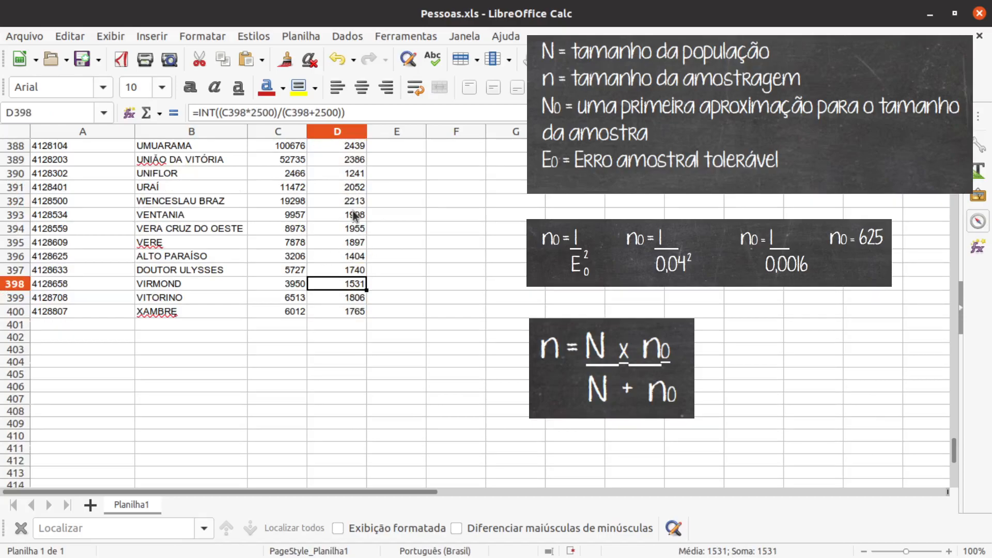
pyautogui.click(352, 190)
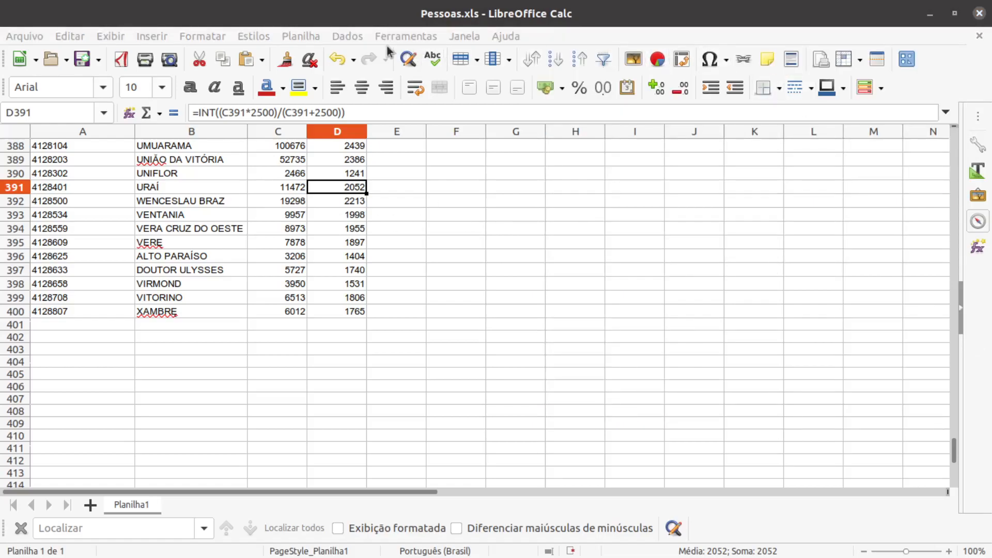
# Save the spreadsheet as Pessoas.csv in Text CSV format with the Windows-1250/WinLatin 2 character set and comma delimiter, and close it.
pyautogui.click(30, 37)
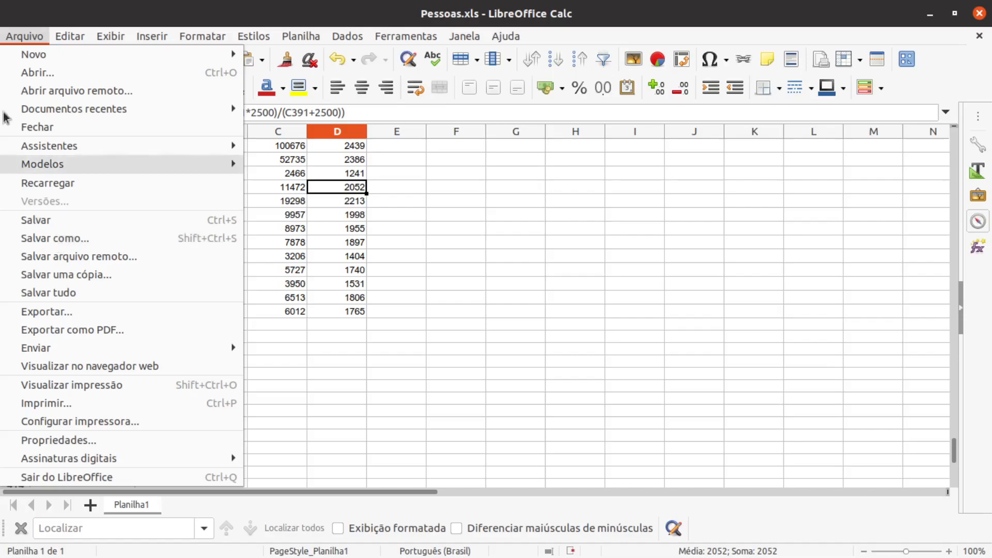
pyautogui.click(36, 235)
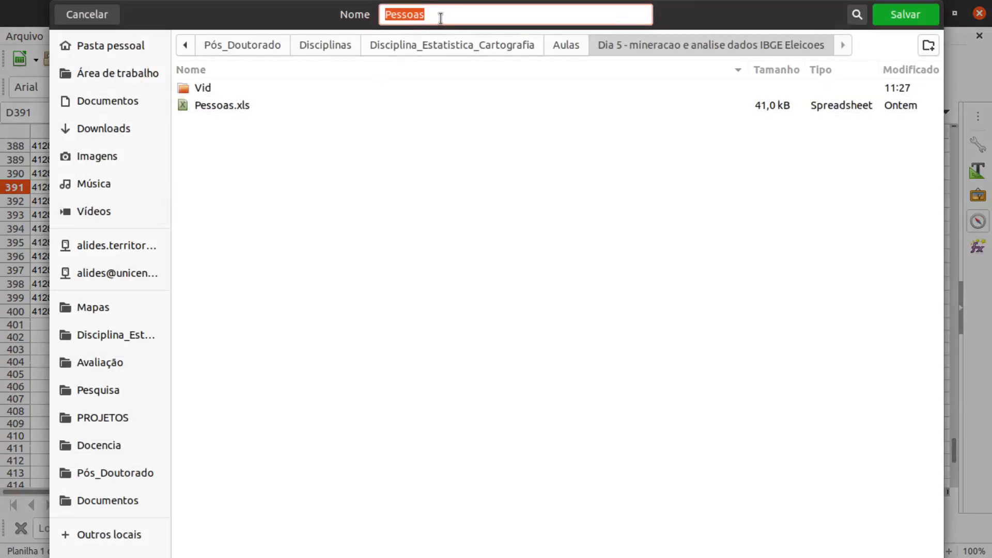
pyautogui.click(444, 15)
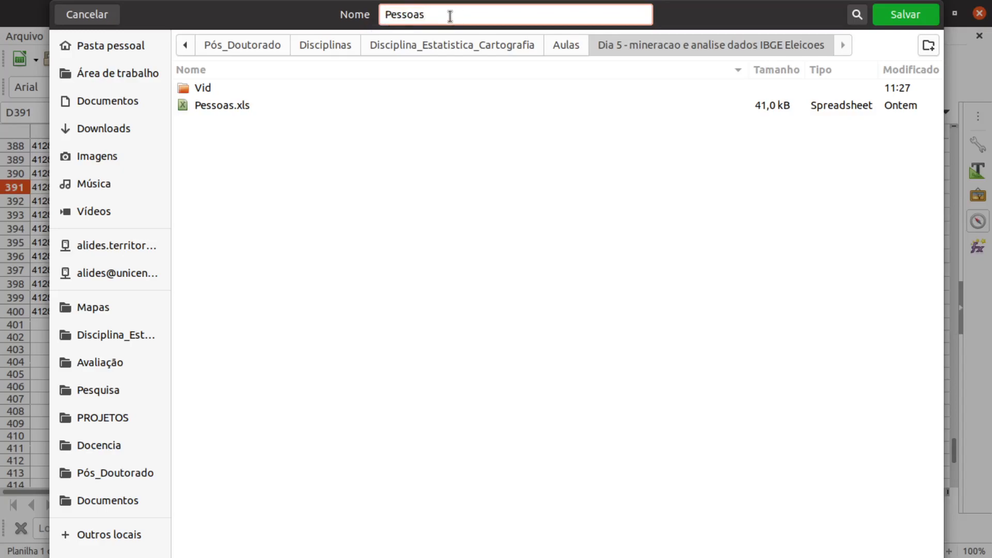
pyautogui.write('.csv')
pyautogui.click(895, 16)
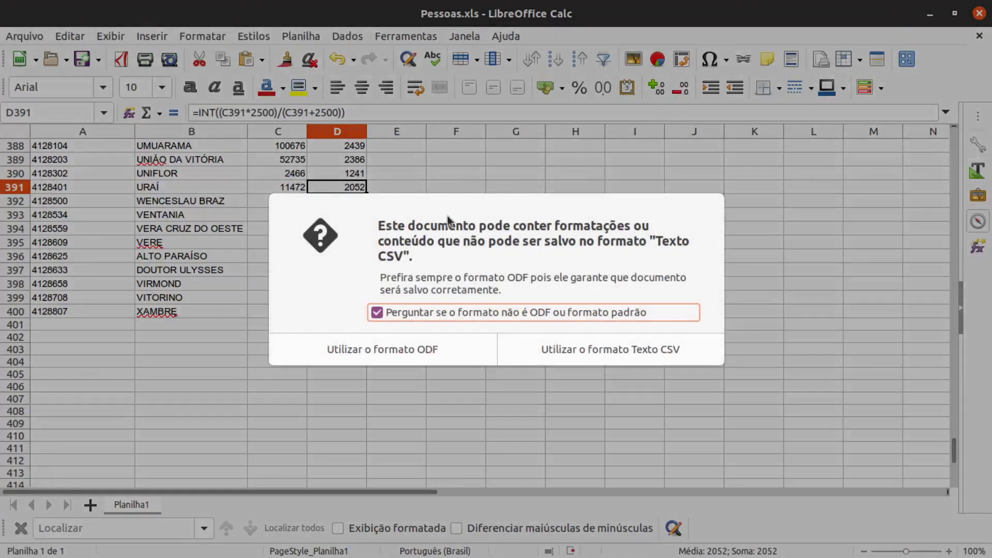
pyautogui.click(581, 349)
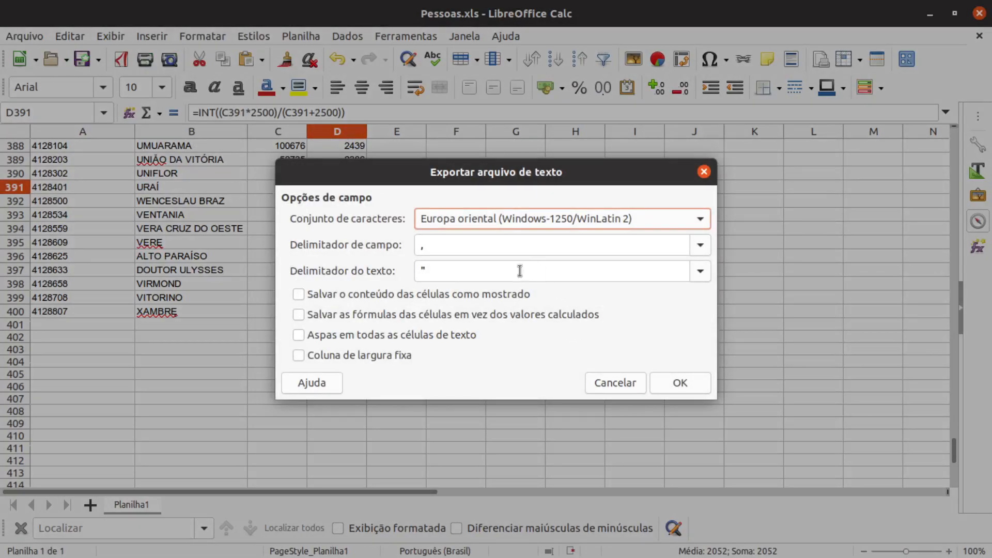
pyautogui.click(686, 391)
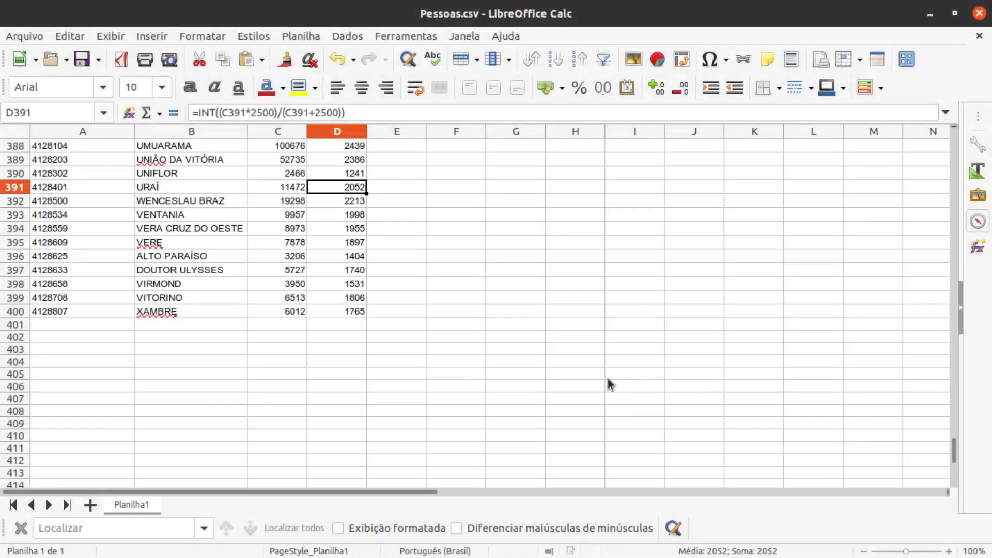
pyautogui.click(978, 13)
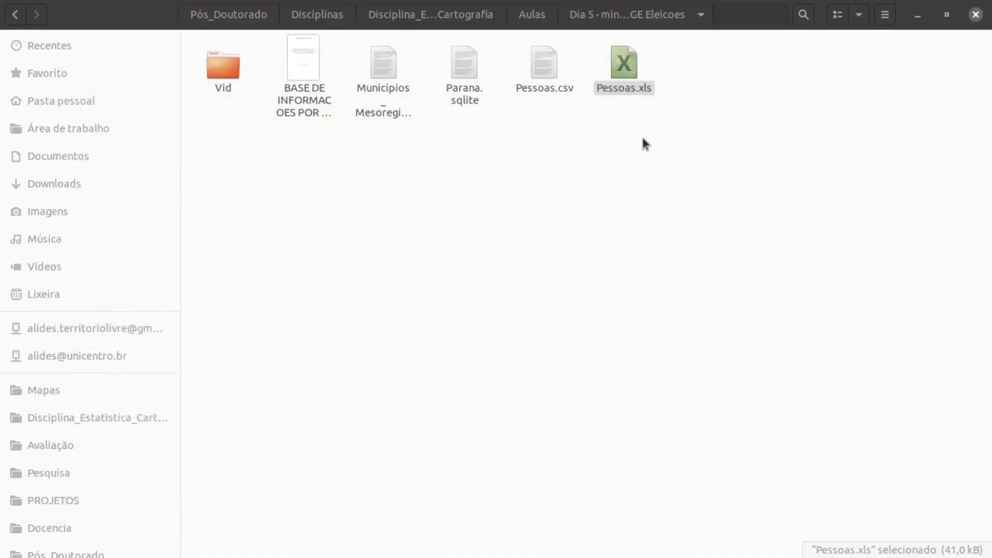
# Reopen Pessoas.csv with the Europa oriental (Windows-1250/WinLatin 2) character set and check that the Amostra cells hold plain values.
pyautogui.click(541, 68)
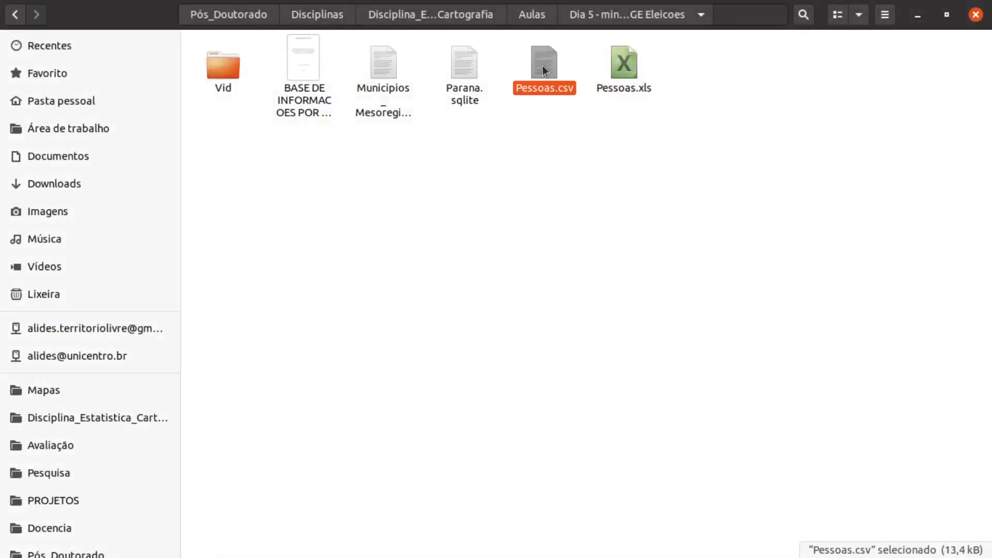
pyautogui.doubleClick(543, 66)
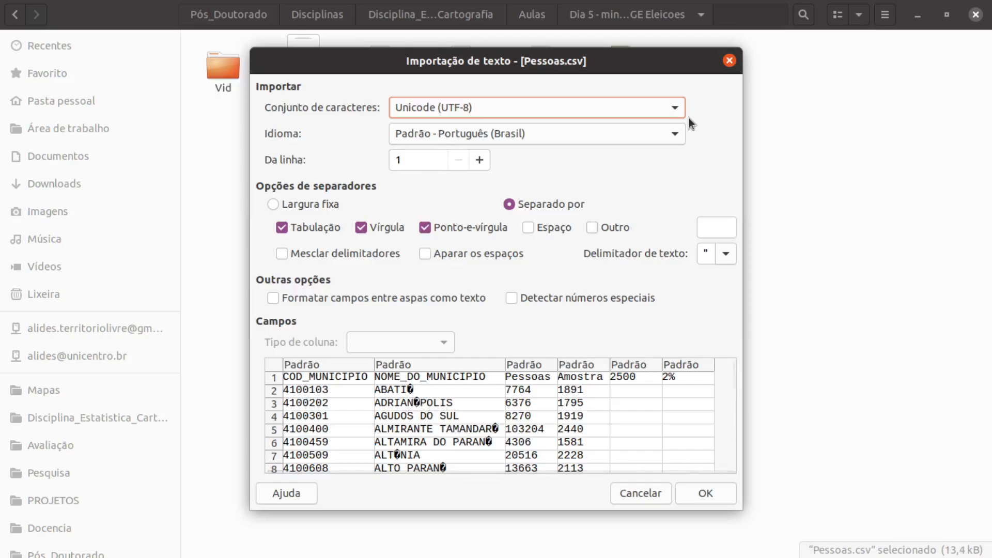
pyautogui.click(673, 109)
pyautogui.scroll(5, 515, 306)
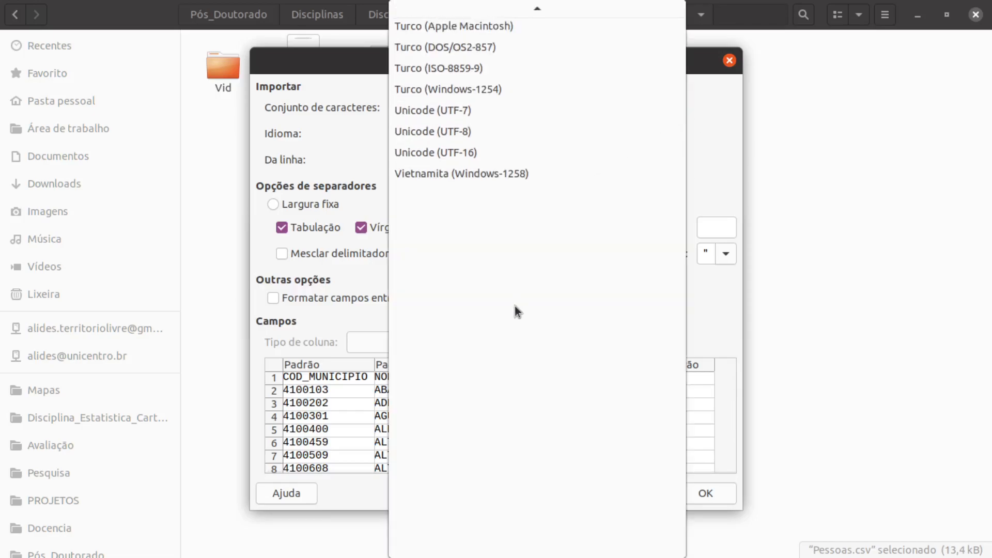
pyautogui.scroll(10, 515, 306)
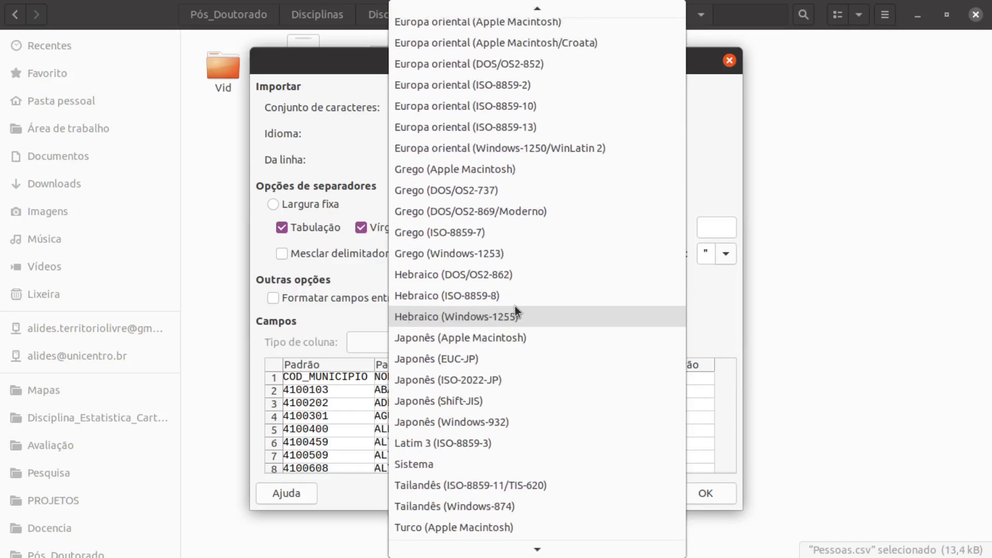
pyautogui.click(575, 149)
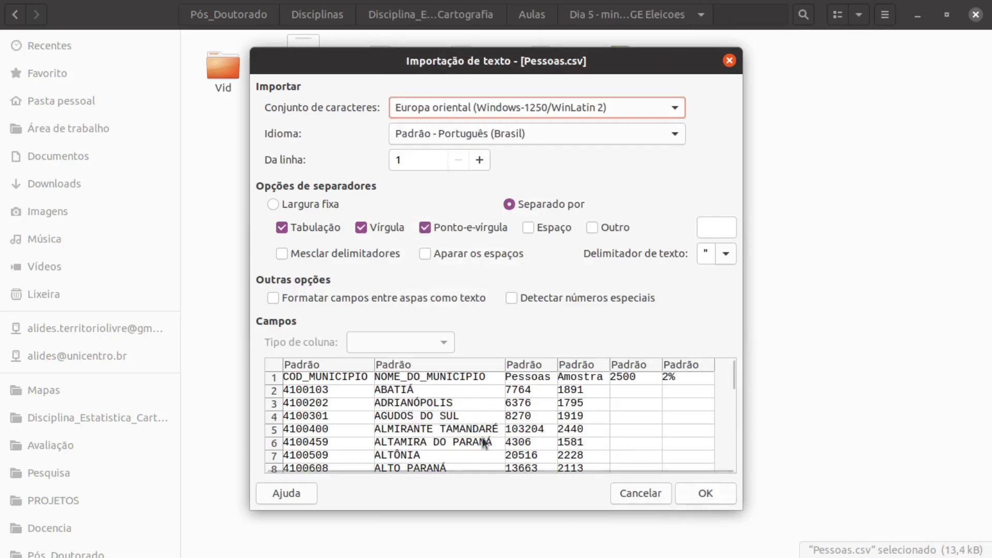
pyautogui.click(694, 492)
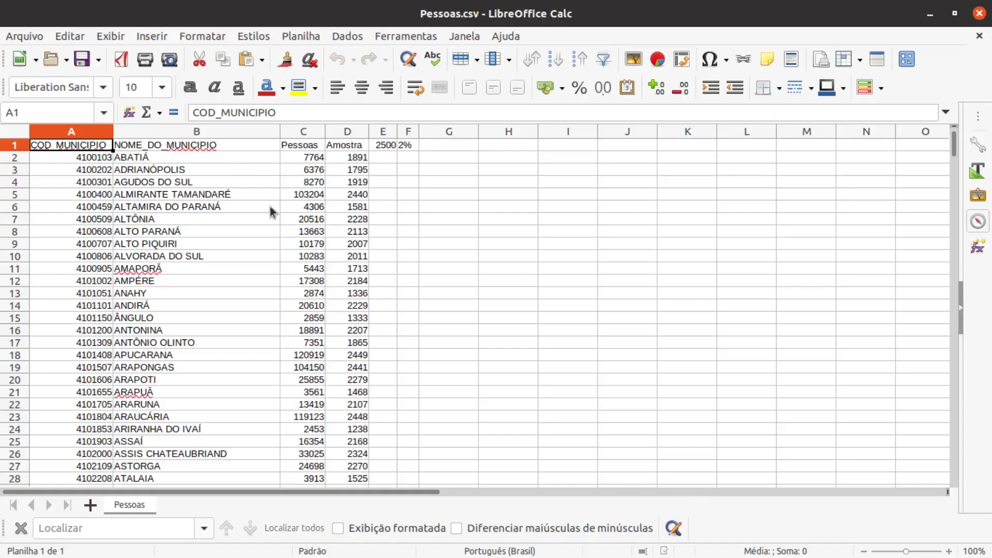
pyautogui.click(352, 160)
pyautogui.click(354, 183)
pyautogui.click(356, 220)
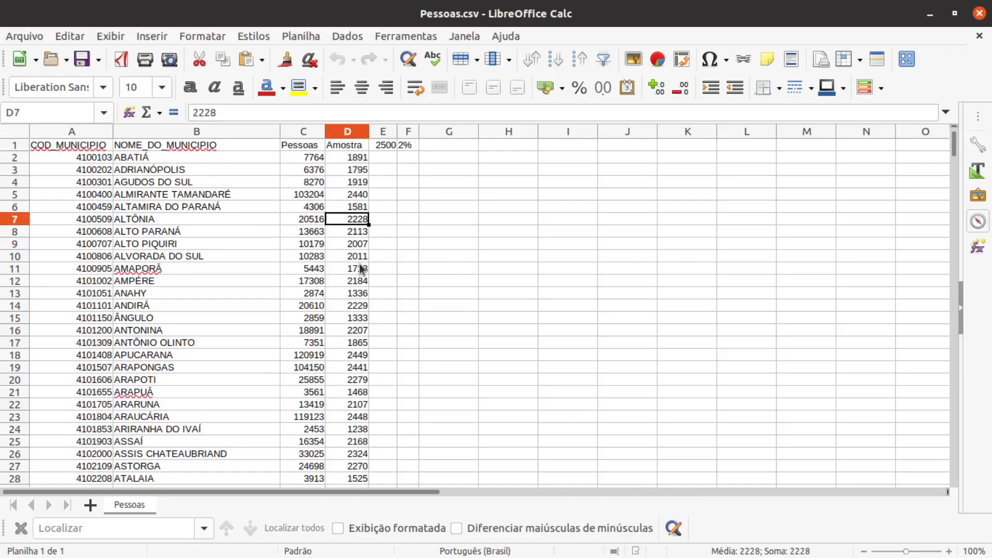
pyautogui.click(361, 268)
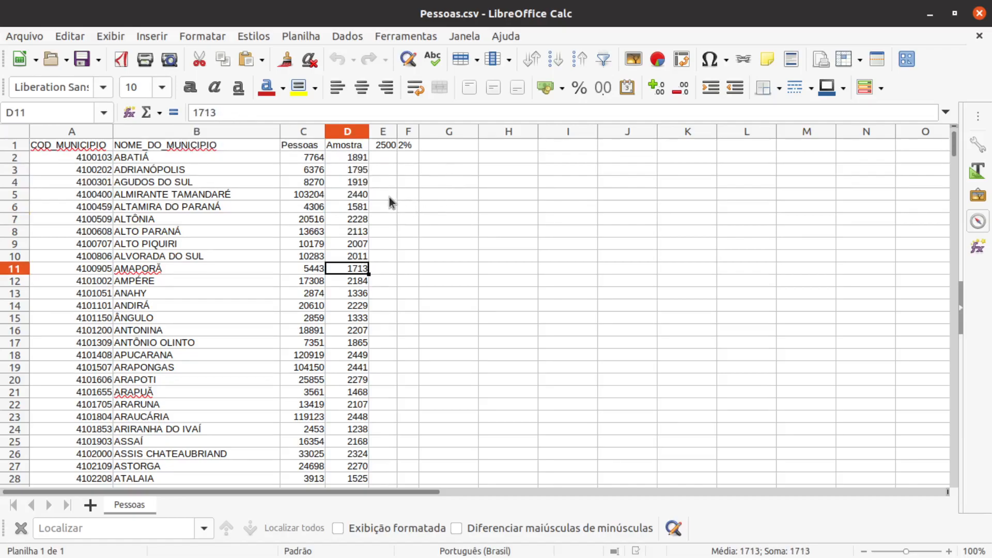
# Delete the contents of the helper cells E1:F1.
pyautogui.click(393, 147)
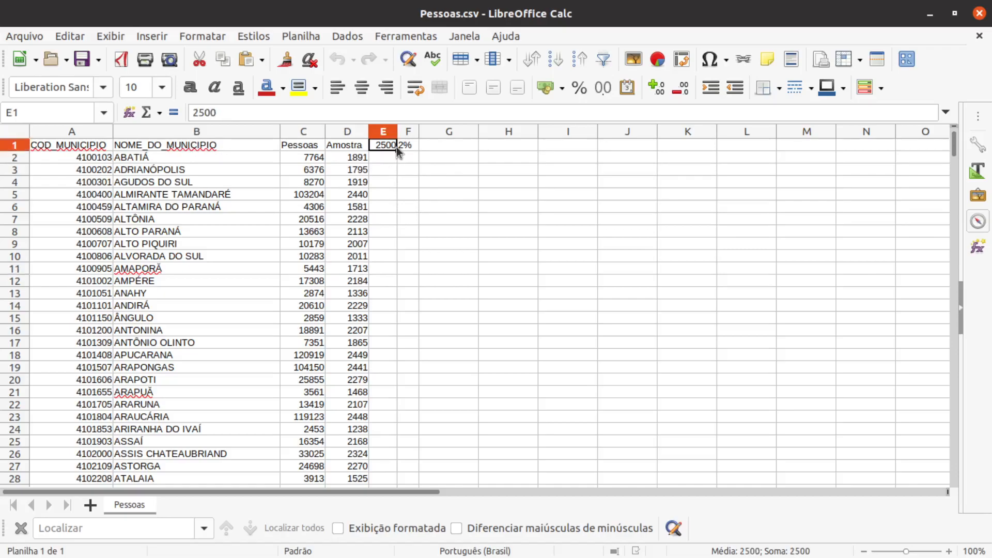
pyautogui.moveTo(398, 149); pyautogui.dragTo(405, 147)
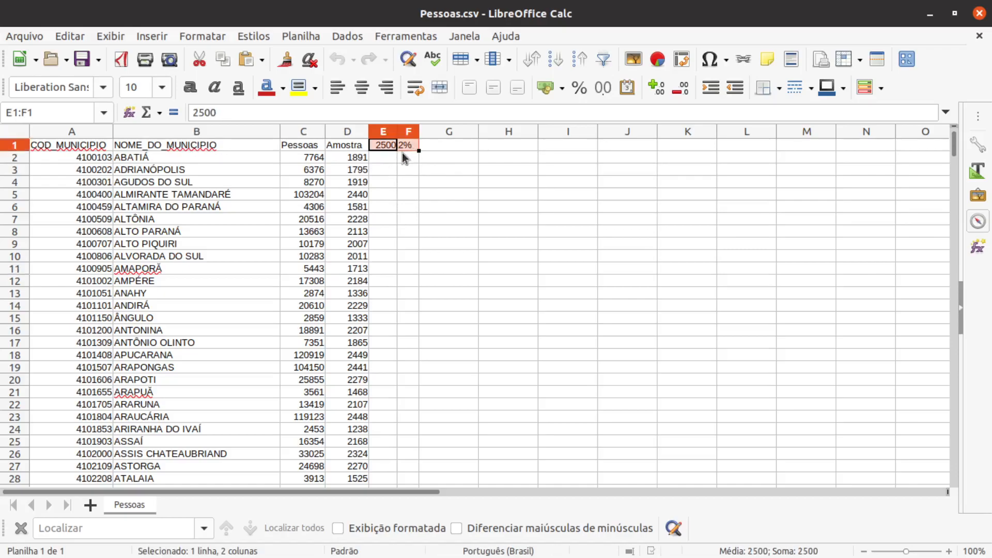
pyautogui.press('Delete')
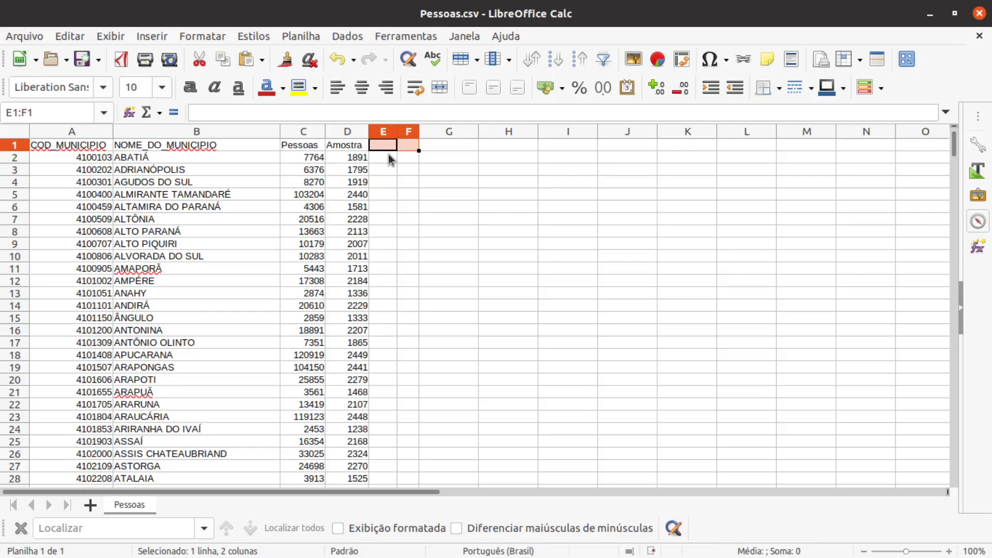
pyautogui.click(389, 157)
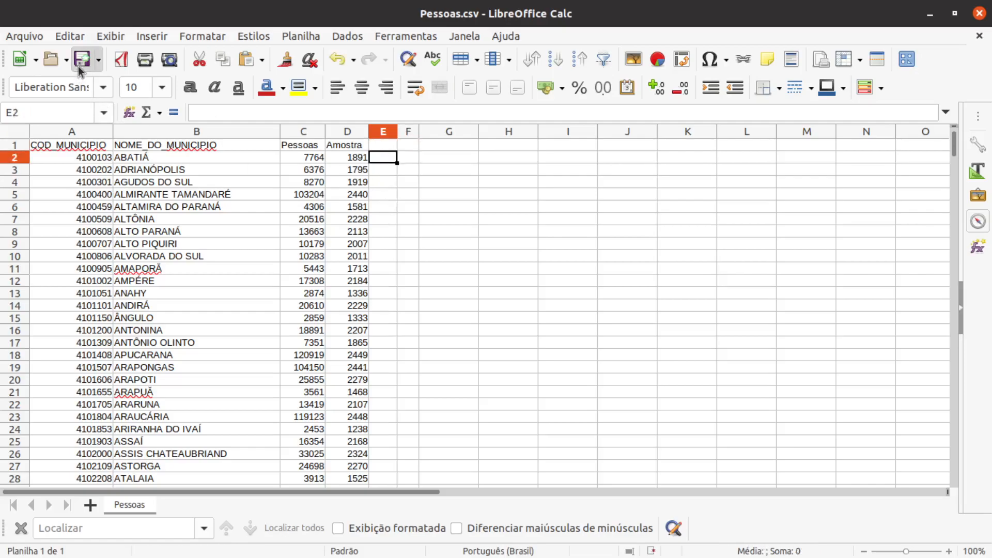
# Save Pessoas.csv, keeping the Text CSV format, and close the spreadsheet.
pyautogui.click(82, 59)
pyautogui.click(534, 357)
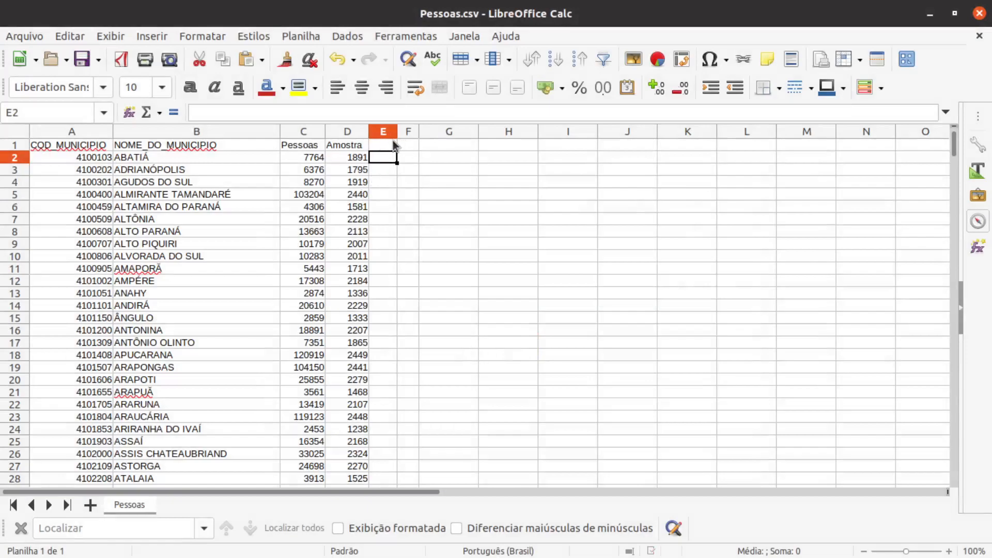
pyautogui.click(979, 13)
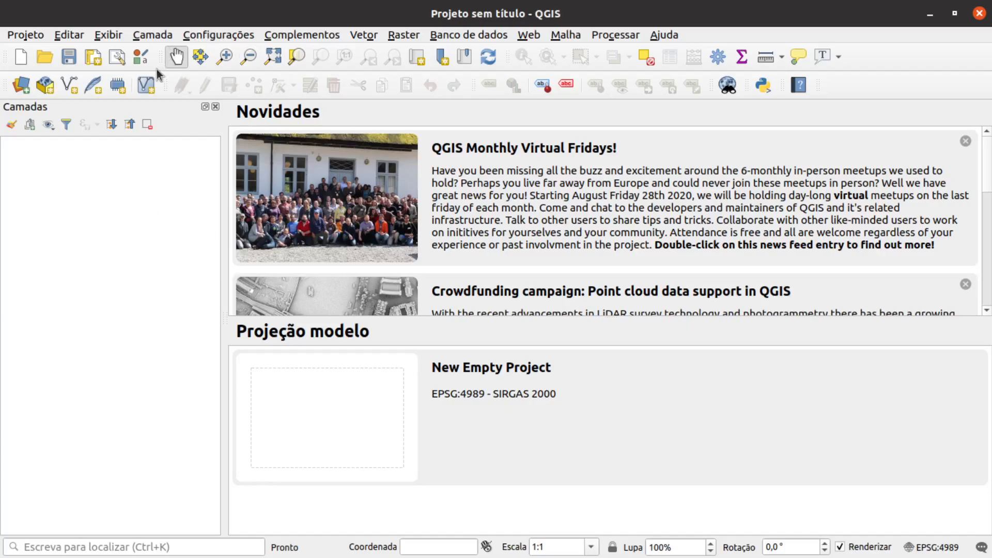
# In QGIS, add the file Parana.sqlite to the project as a vector layer and close the data source manager.
pyautogui.click(147, 37)
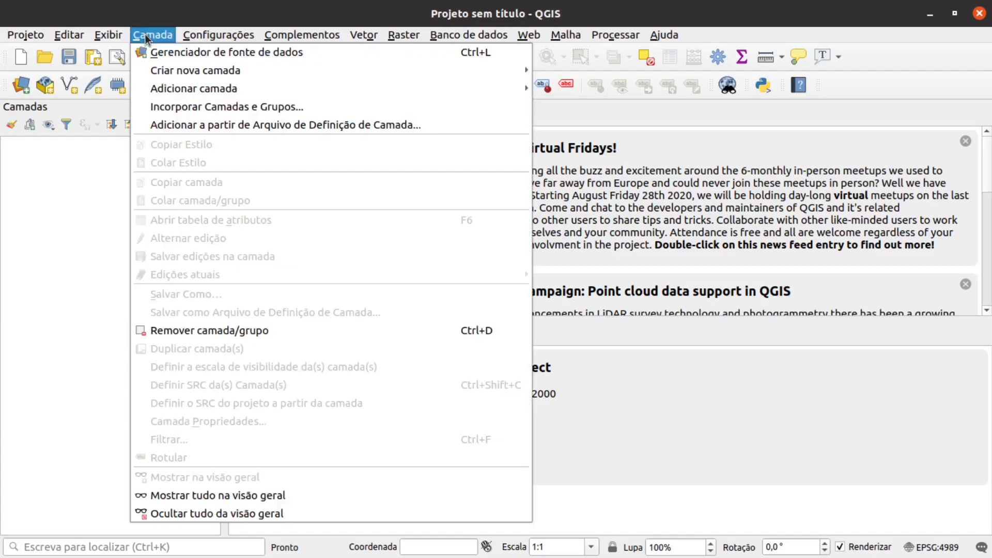
pyautogui.moveTo(161, 93)
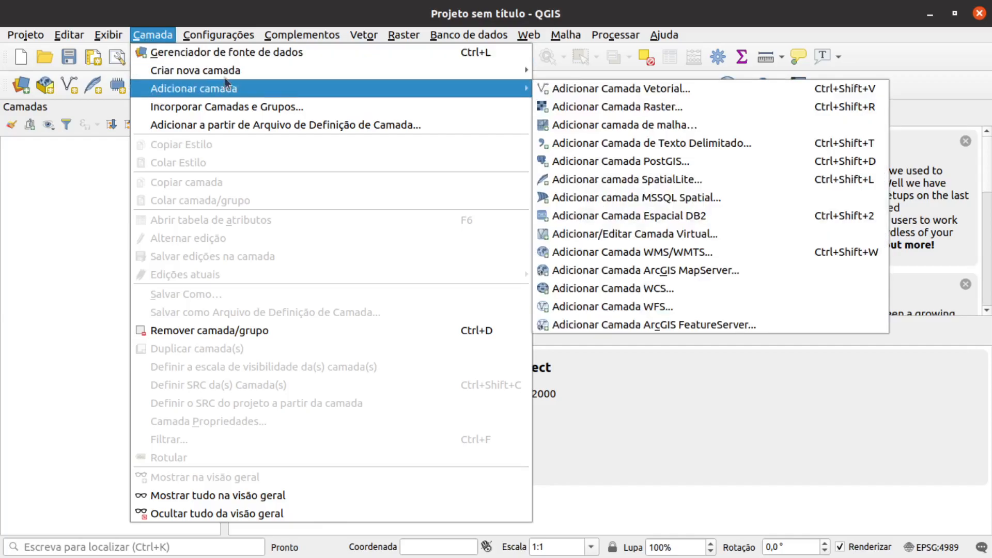
pyautogui.click(557, 90)
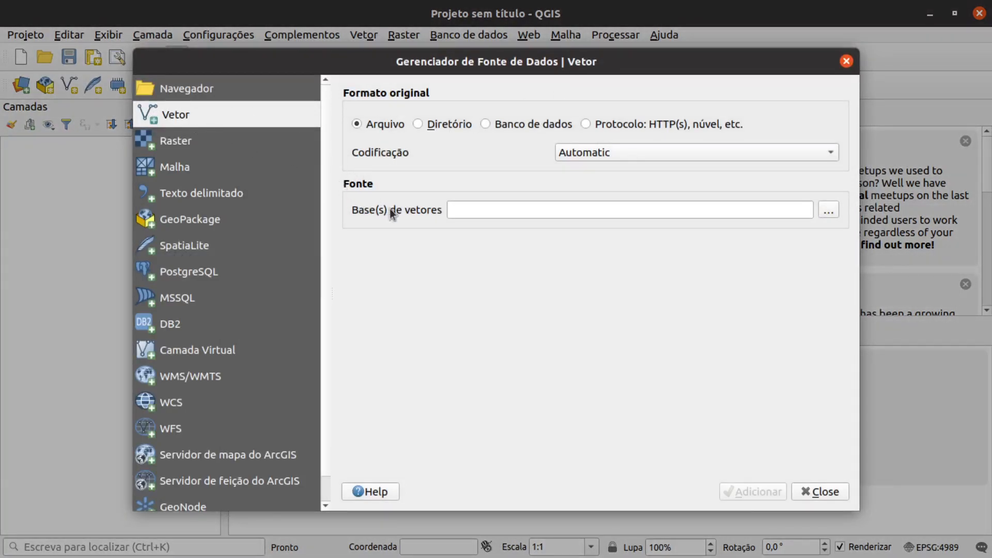
pyautogui.click(824, 209)
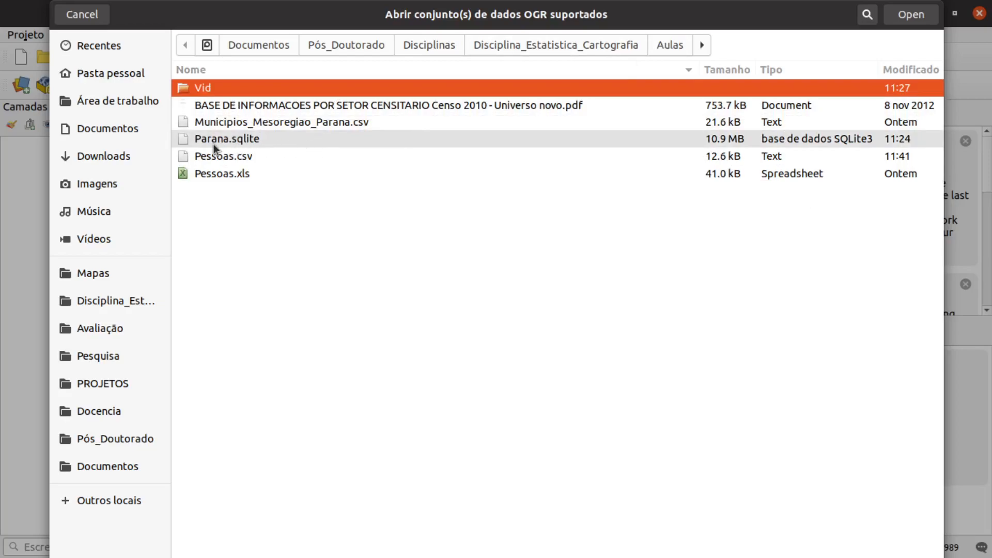
pyautogui.click(228, 141)
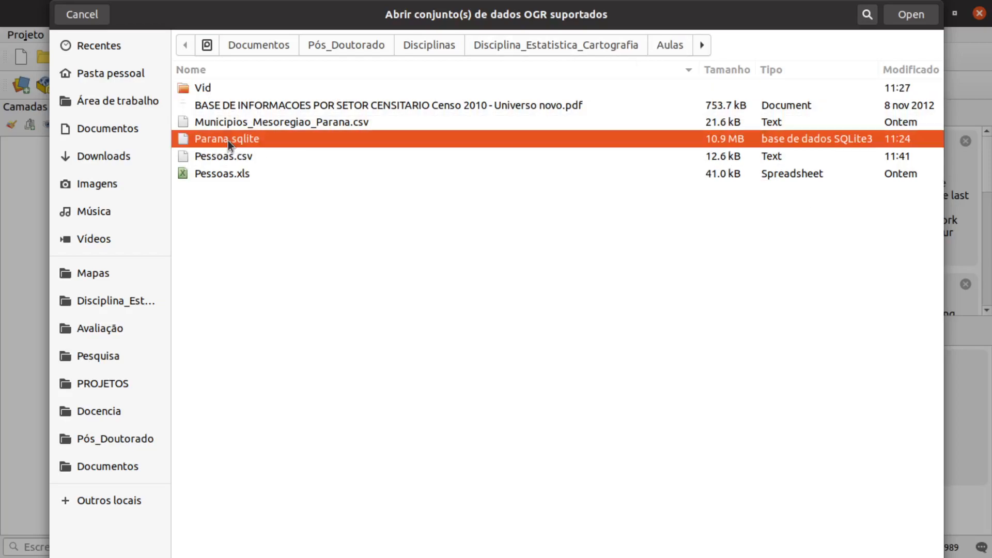
pyautogui.click(906, 19)
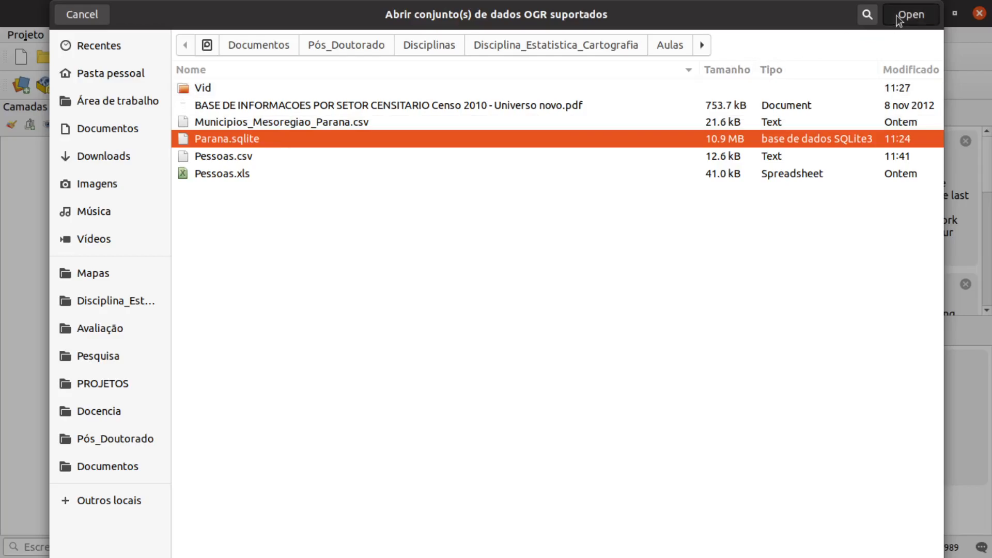
pyautogui.click(754, 492)
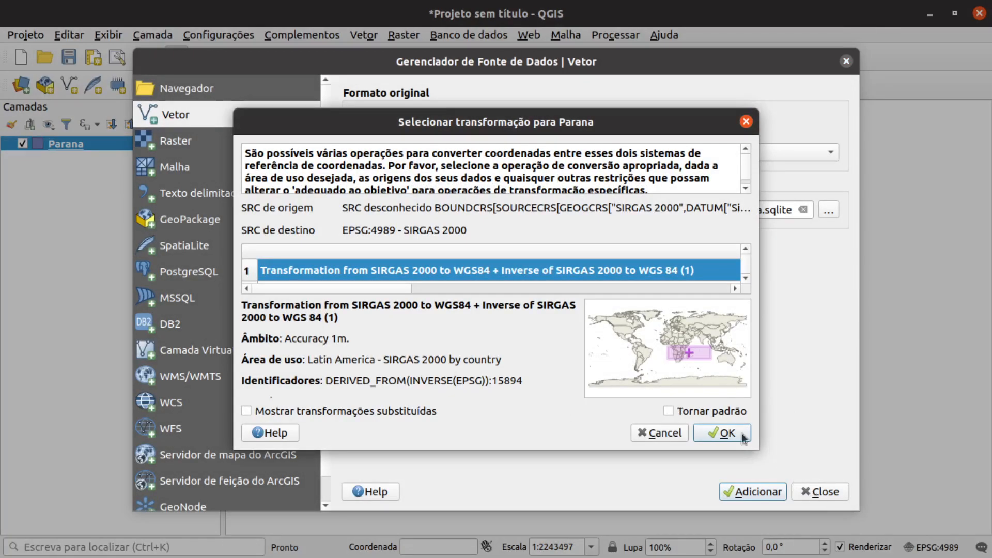
pyautogui.click(656, 432)
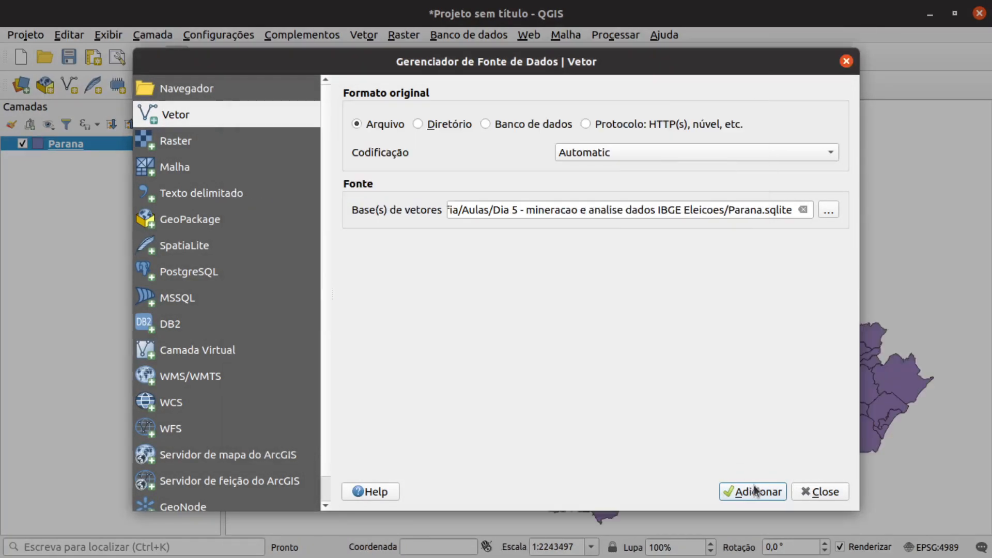
pyautogui.click(822, 491)
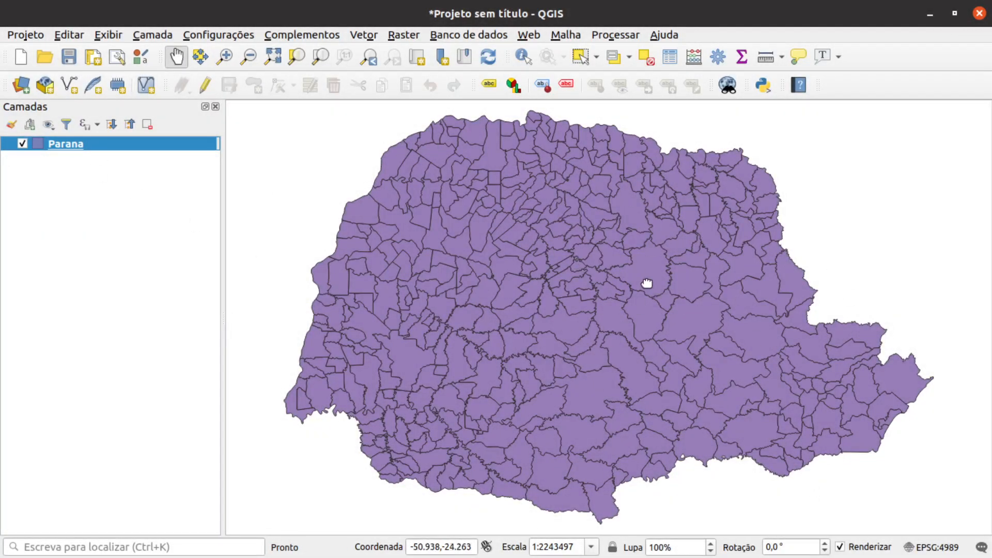
# Open the Parana layer's attribute table and widen the nm_municip column to read the municipality names.
pyautogui.click(671, 58)
pyautogui.moveTo(615, 60); pyautogui.dragTo(682, 111)
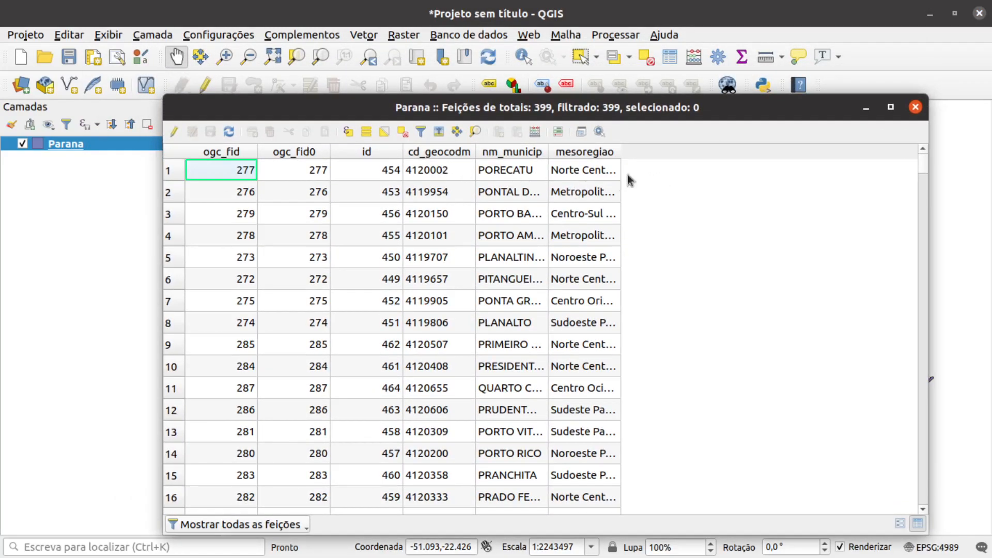
pyautogui.moveTo(547, 149); pyautogui.dragTo(614, 150)
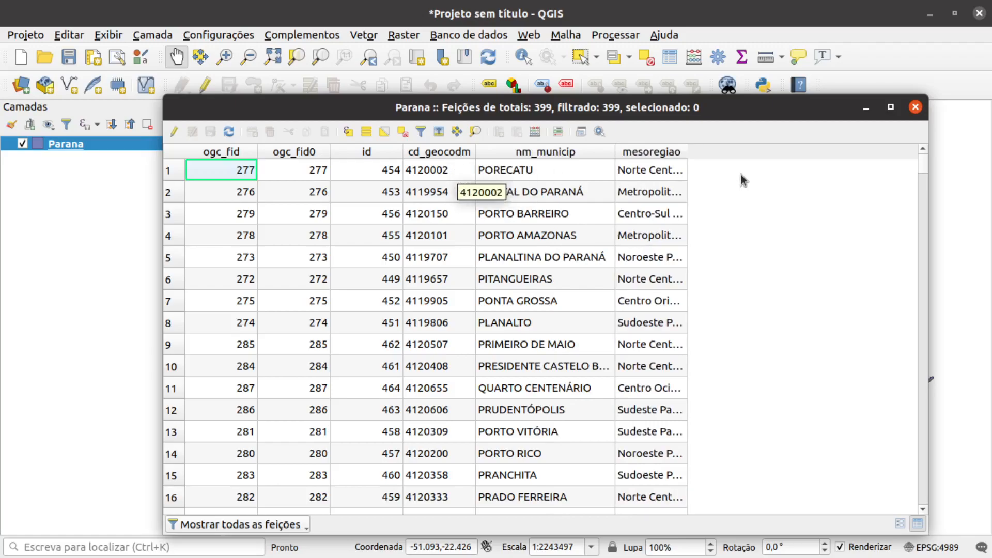
# Close the Parana attribute table and add Pessoas.csv to the project as a vector layer, closing the data source manager.
pyautogui.click(913, 108)
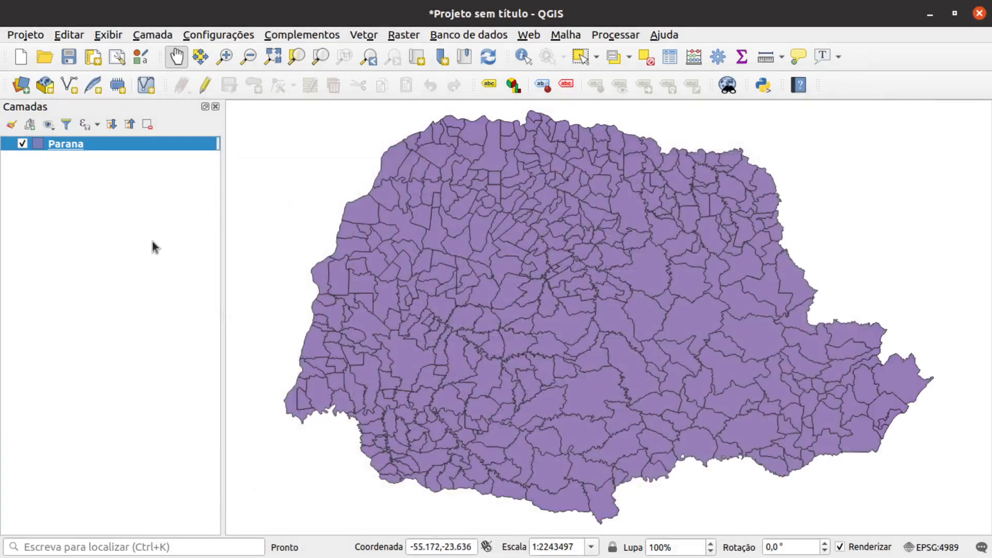
pyautogui.click(162, 37)
pyautogui.moveTo(166, 88)
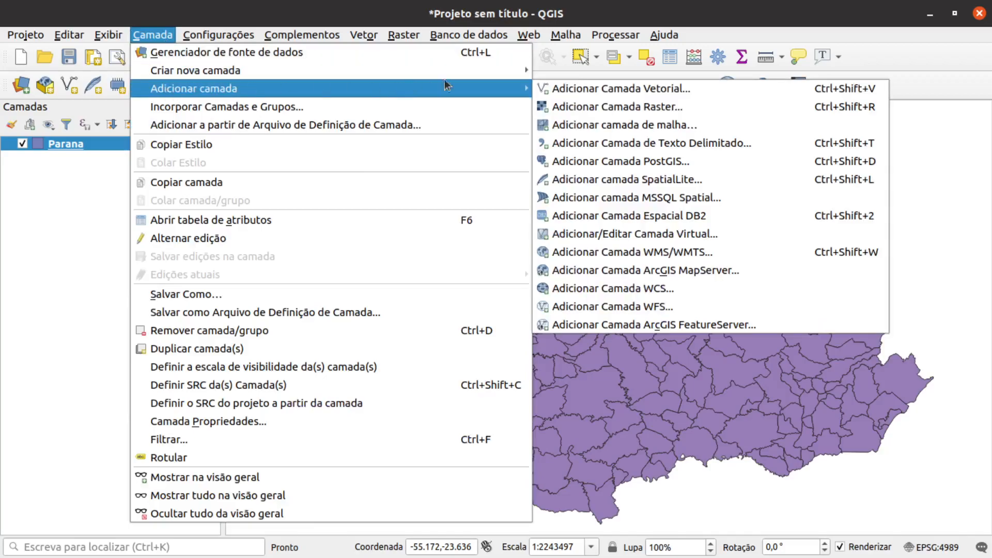
pyautogui.click(603, 89)
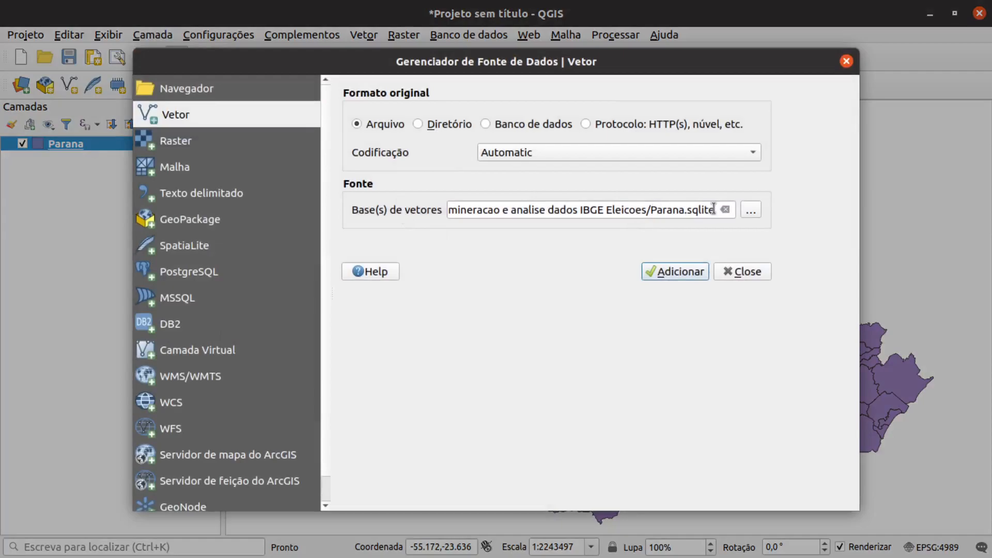
pyautogui.click(750, 211)
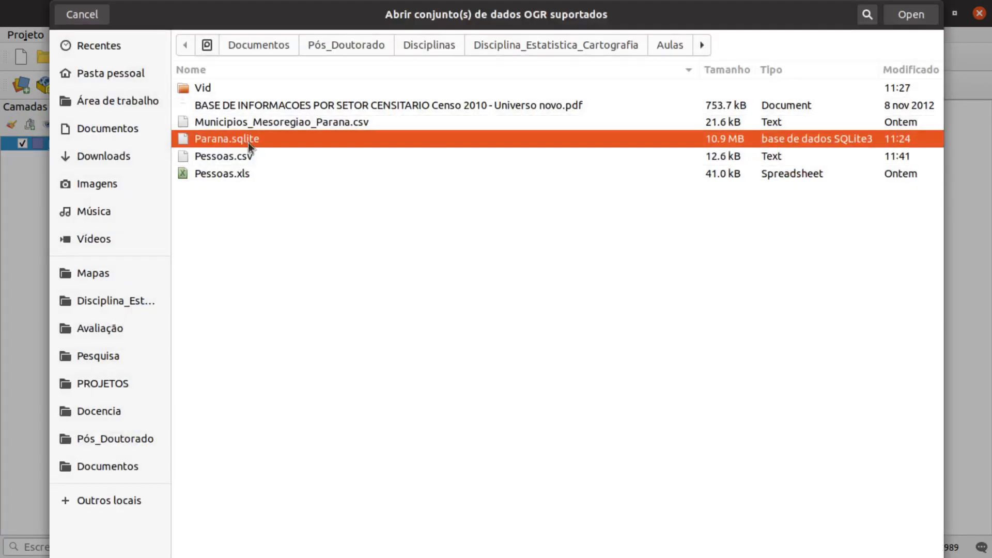
pyautogui.click(230, 157)
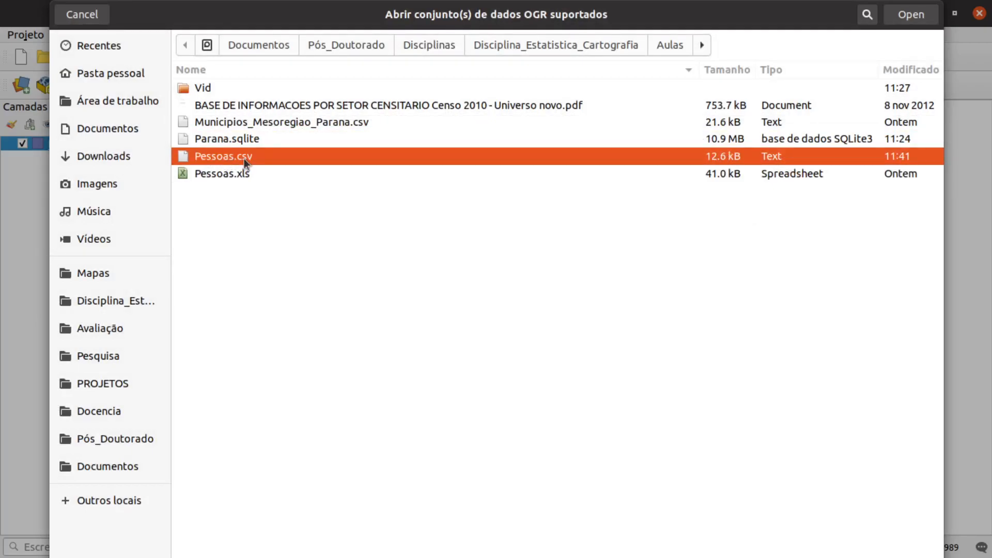
pyautogui.click(896, 19)
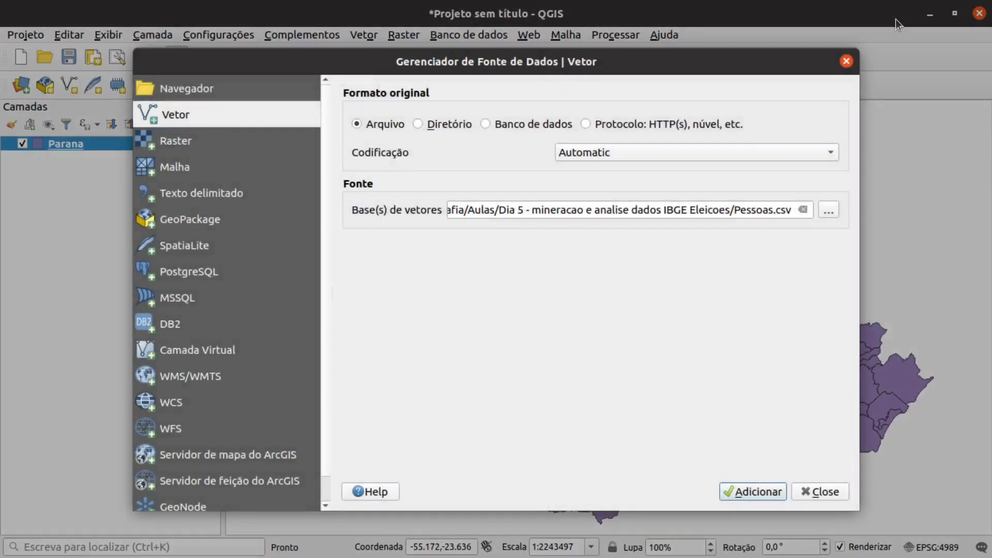
pyautogui.click(758, 492)
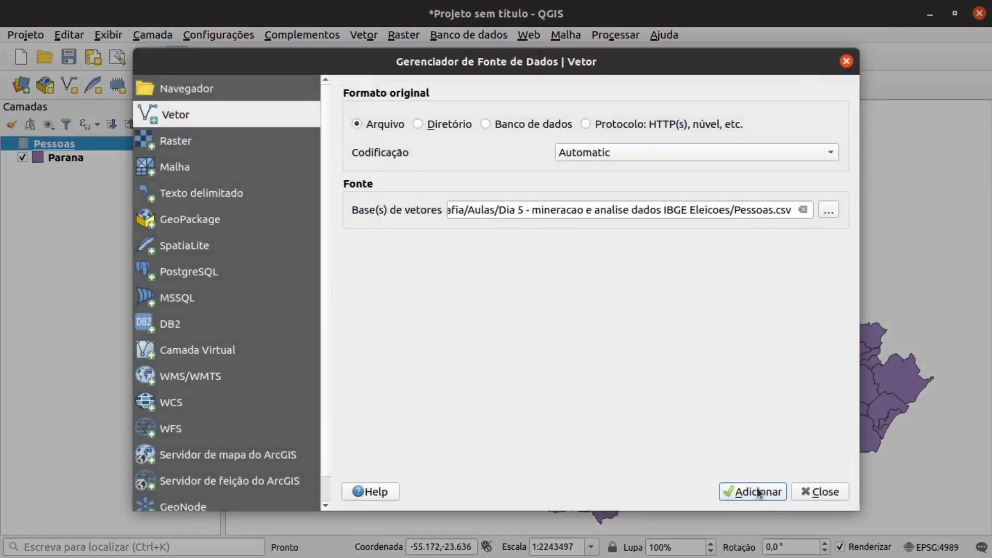
pyautogui.click(804, 491)
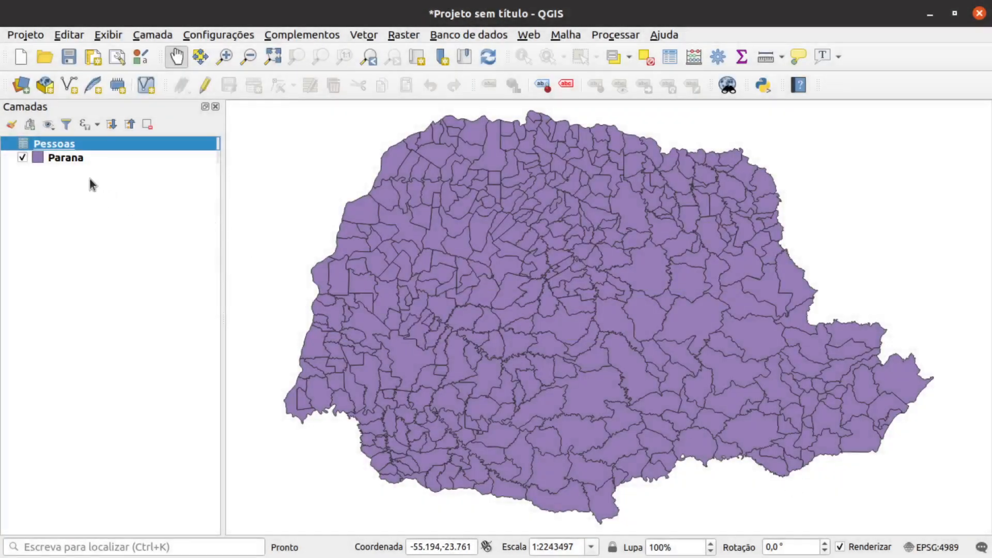
# Examine the fields and records in the Pessoas attribute table, and close it.
pyautogui.click(669, 56)
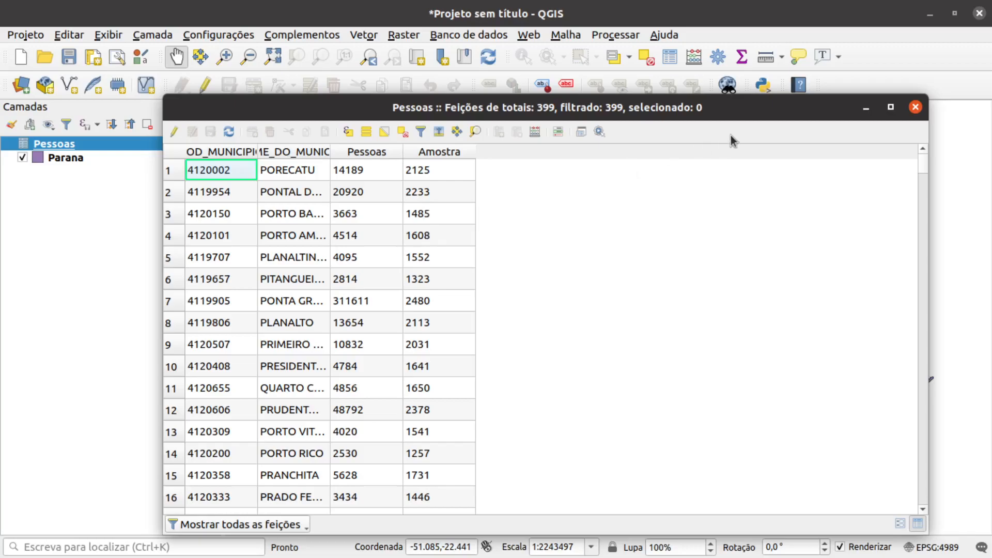
pyautogui.click(915, 107)
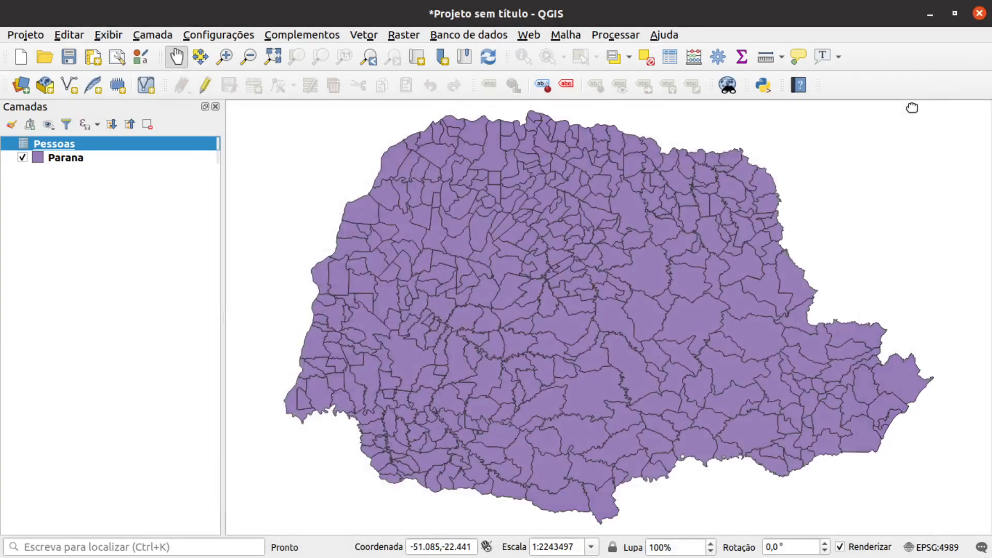
# Open the Parana layer's join settings, accepting the proposed SIRGAS 2000 to WGS84 coordinate transformation.
pyautogui.click(61, 155)
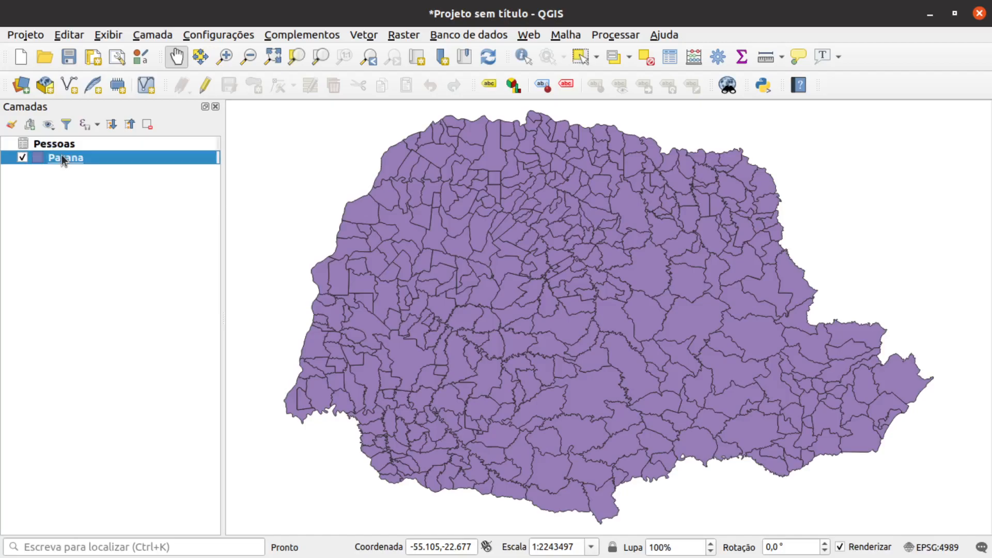
pyautogui.rightClick(64, 157)
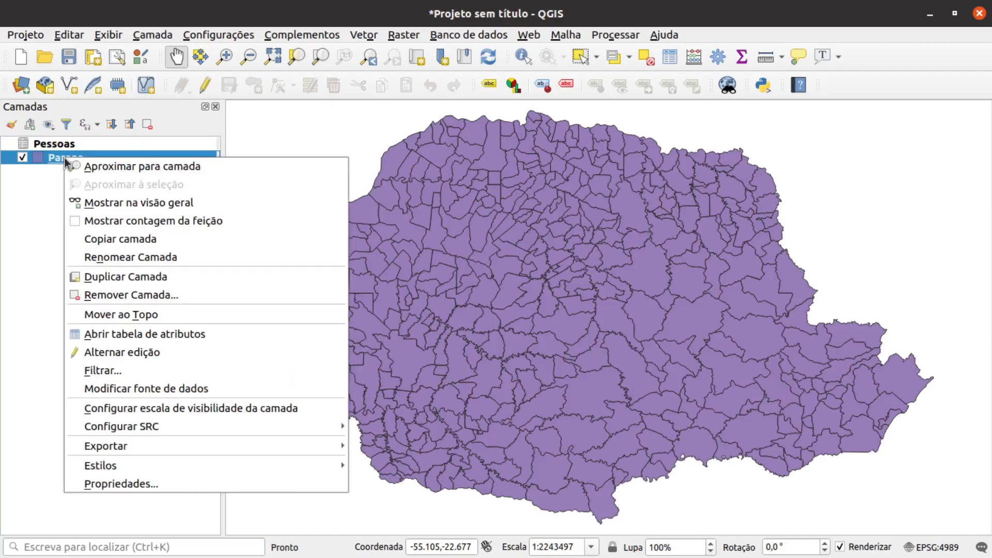
pyautogui.click(165, 483)
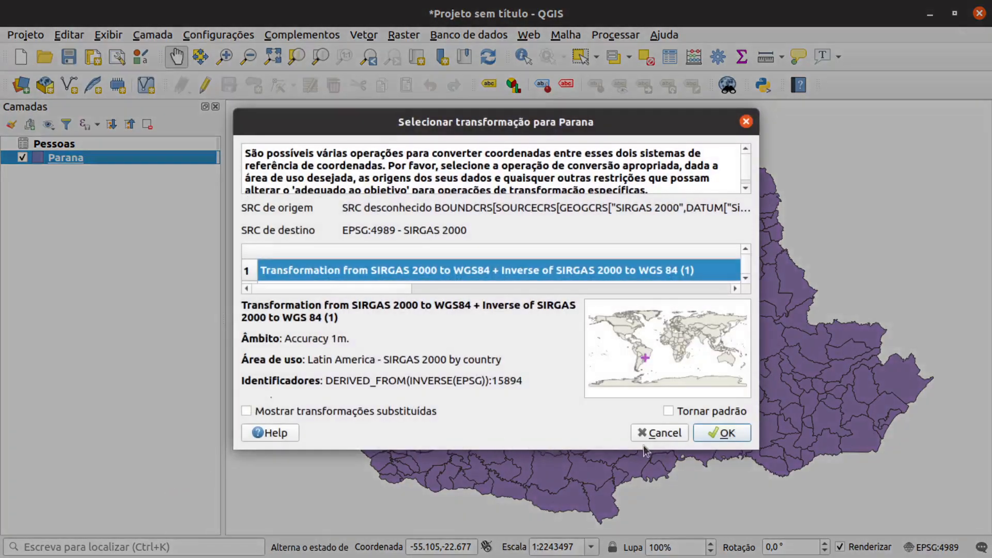
pyautogui.click(719, 433)
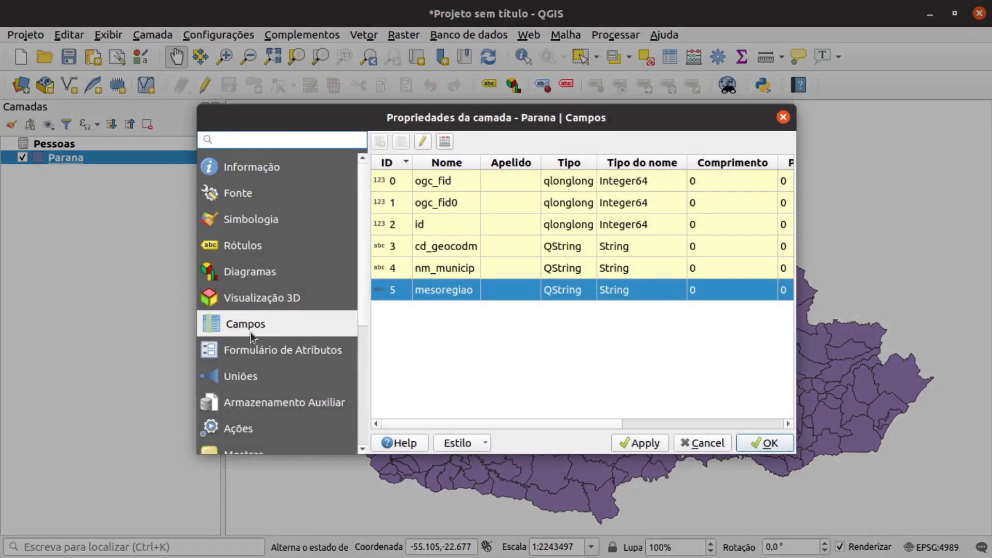
pyautogui.scroll(-1, 274, 333)
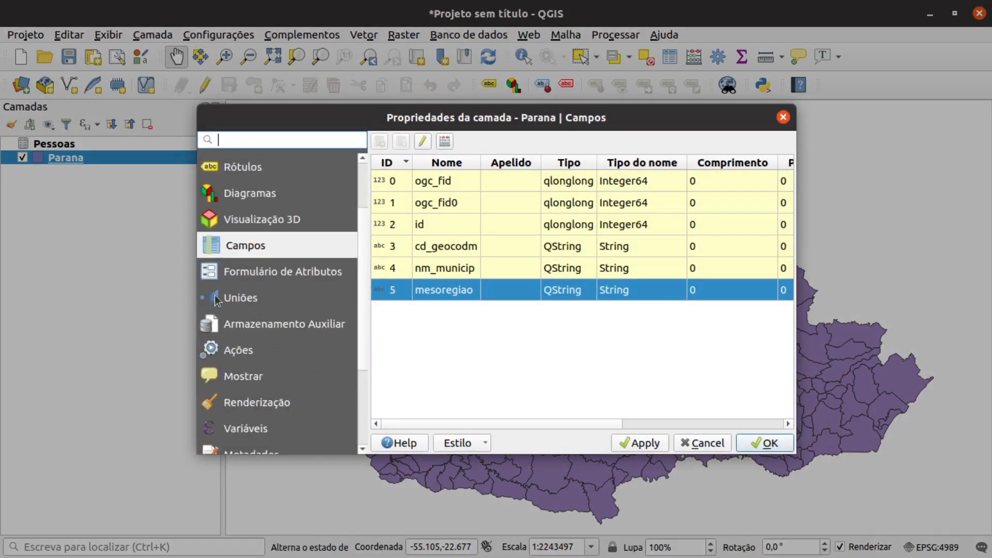
pyautogui.click(241, 303)
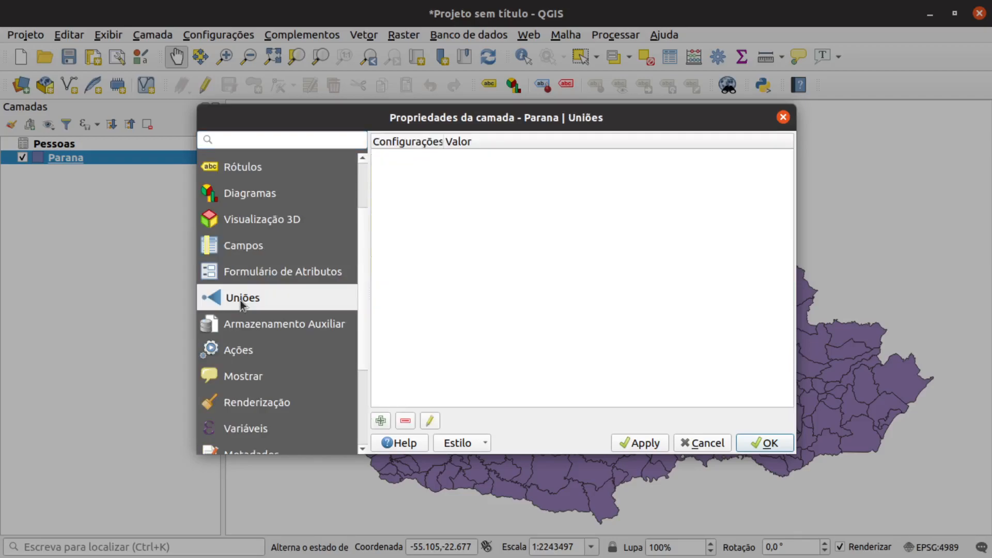
# Create a join with the Pessoas layer, matching join field COD_MUNICIPIO to target field cd_geocodm.
pyautogui.click(380, 422)
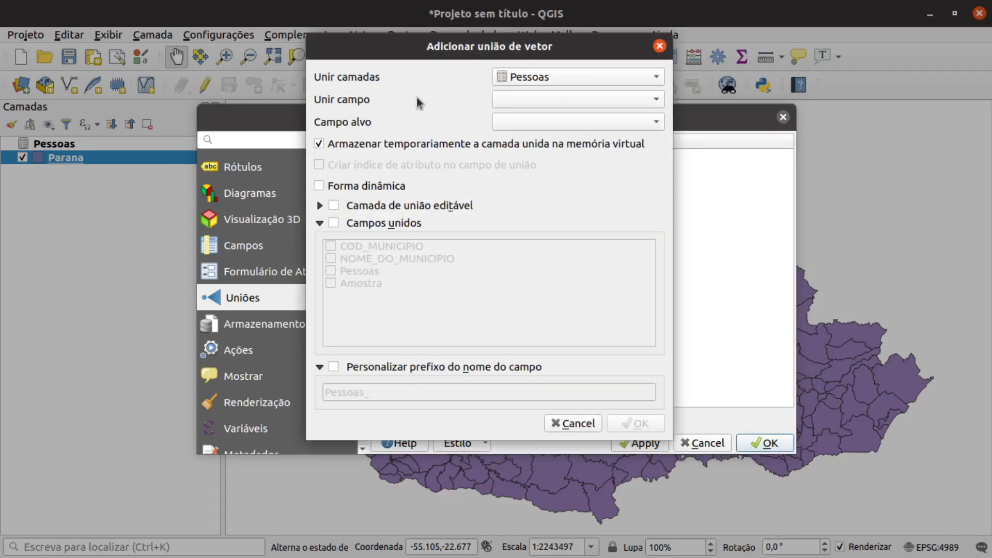
pyautogui.click(519, 107)
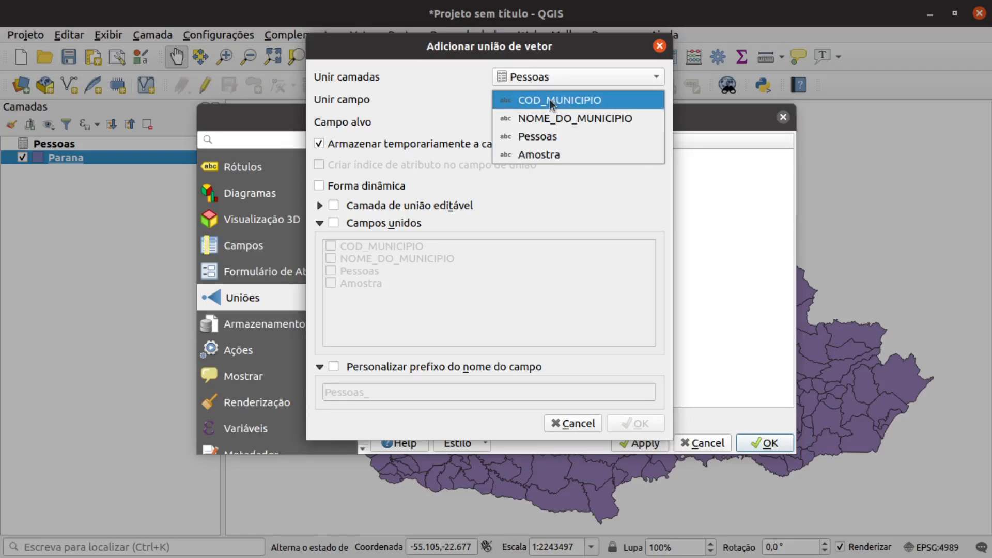
pyautogui.click(571, 103)
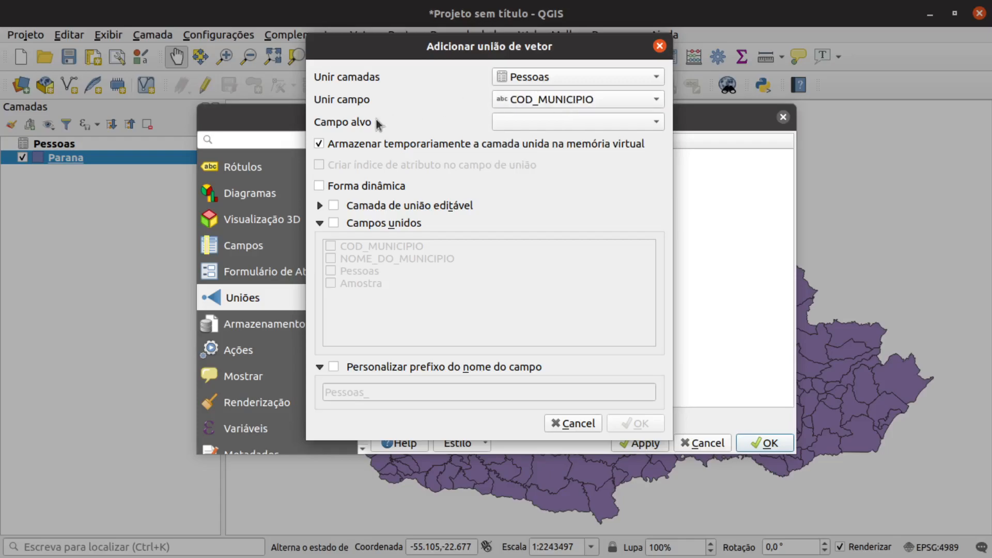
pyautogui.click(518, 124)
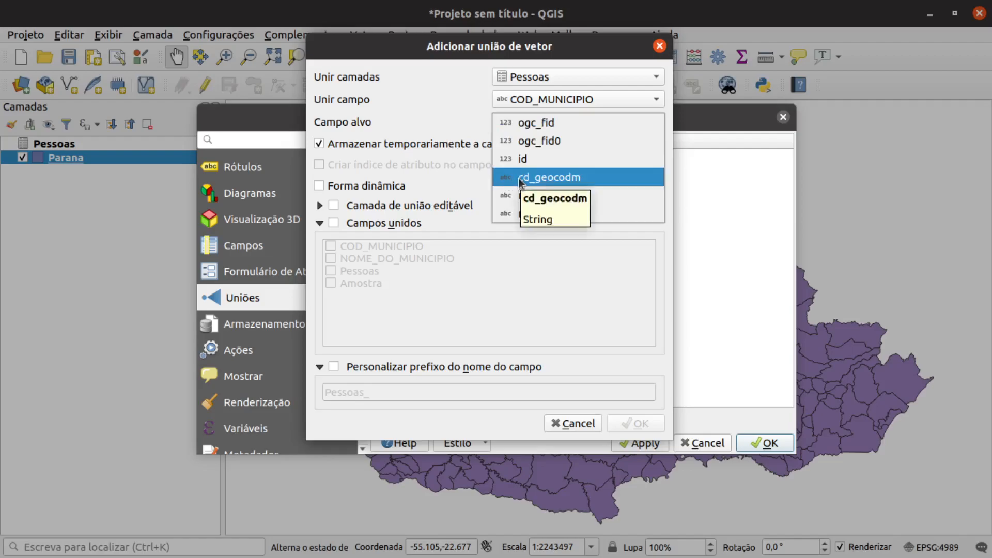
pyautogui.click(520, 178)
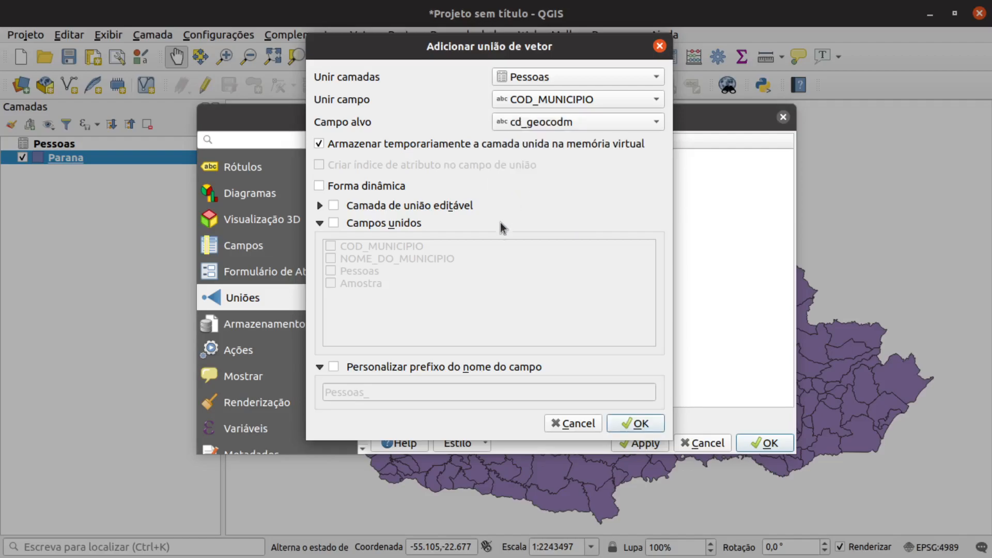
# Limit the joined fields to Pessoas and Amostra, confirm the join, and apply it to the Parana layer.
pyautogui.click(333, 206)
pyautogui.click(334, 207)
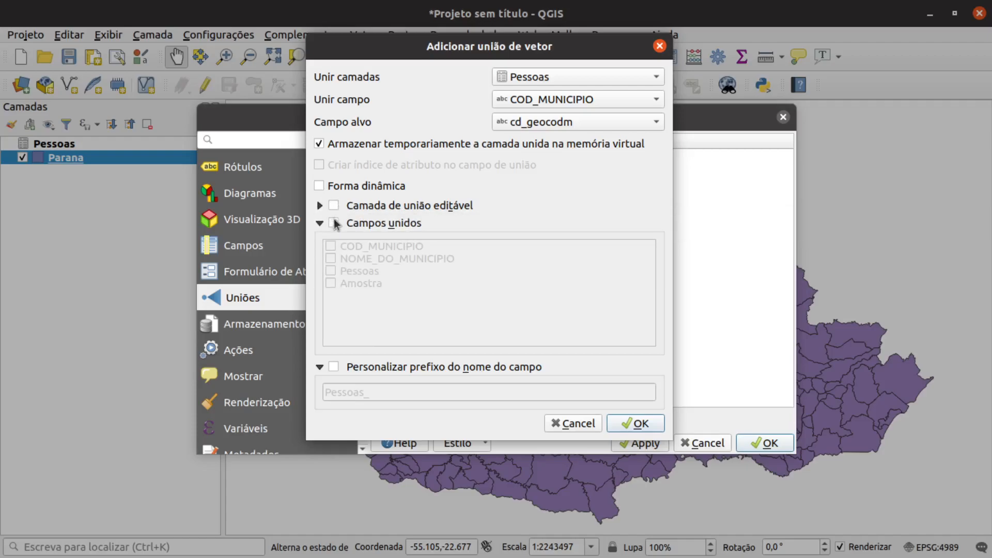
pyautogui.click(334, 223)
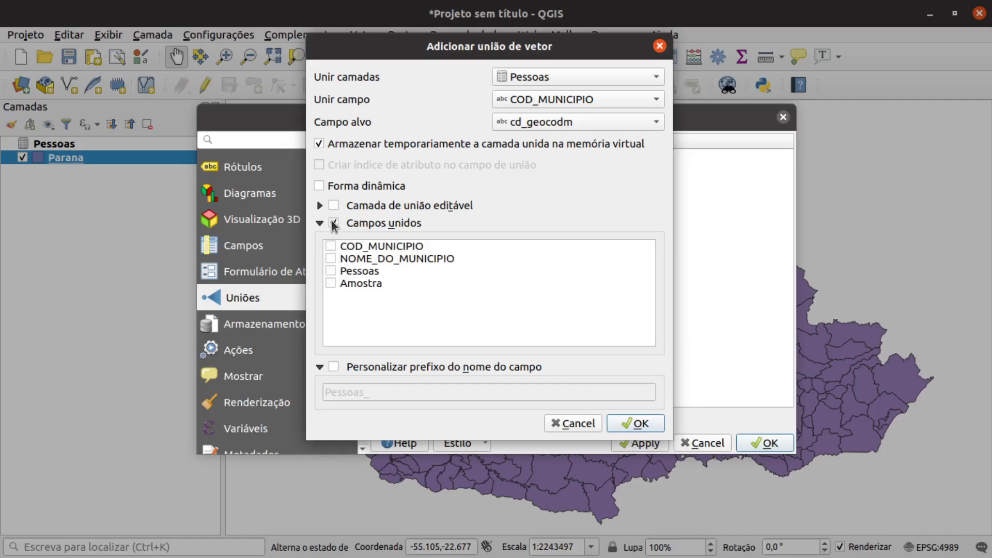
pyautogui.click(331, 272)
pyautogui.click(629, 424)
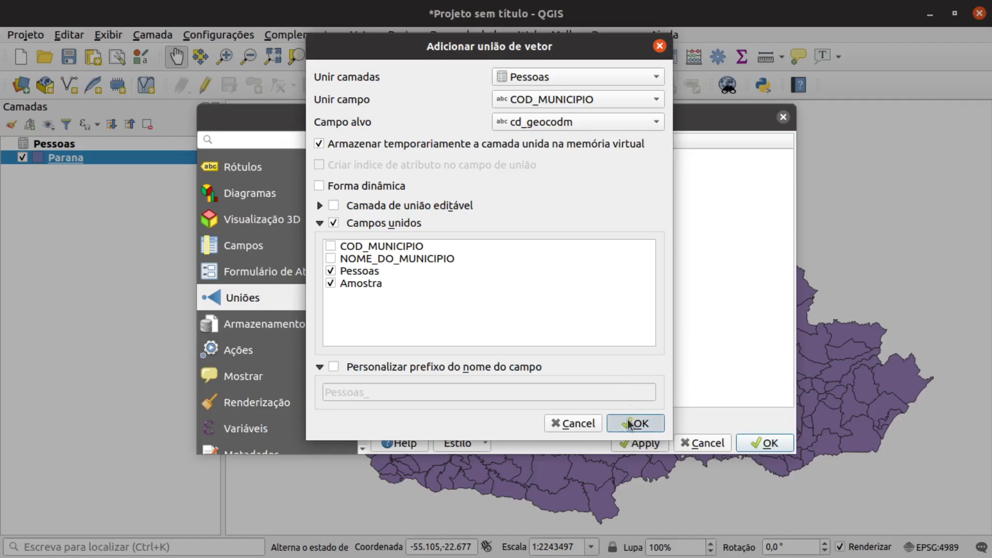
pyautogui.click(641, 448)
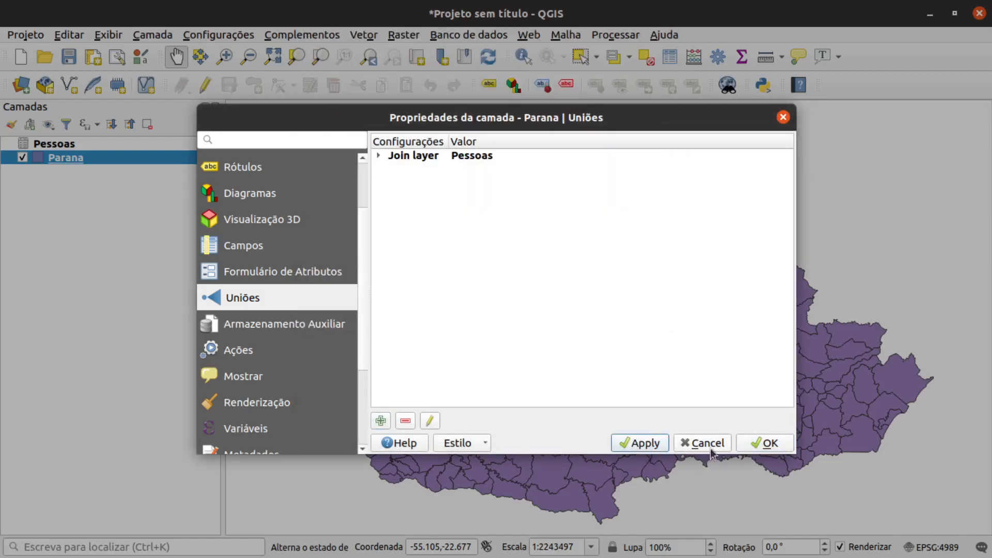
pyautogui.click(759, 442)
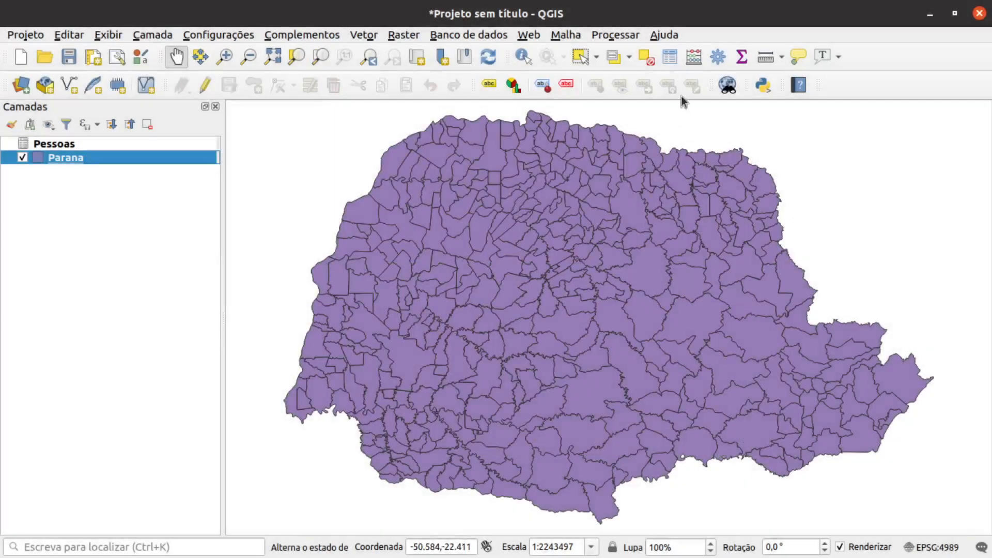
# Check the joined data in the Parana attribute table, widening the Pessoas_Amostra and Pessoas_Pessoas columns, and close it.
pyautogui.click(669, 55)
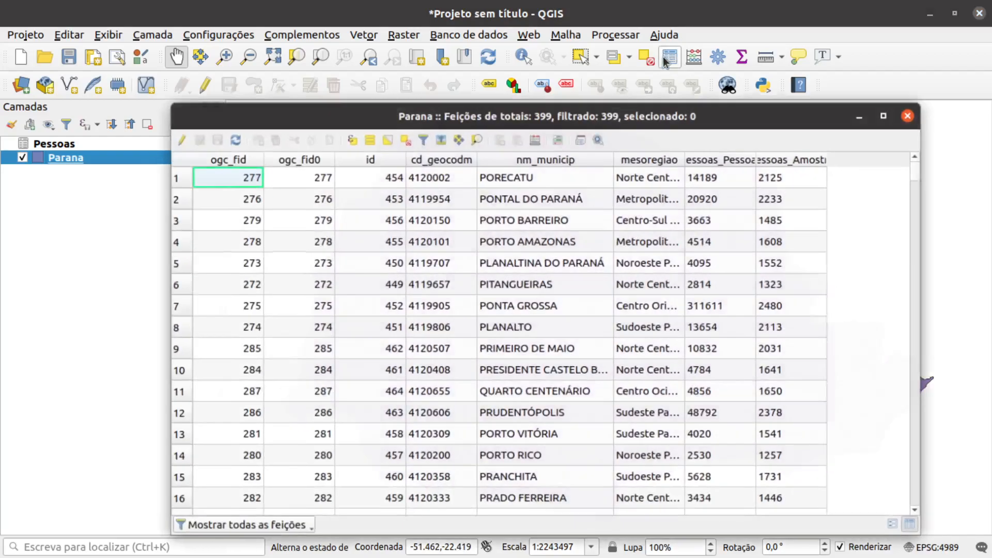
pyautogui.doubleClick(831, 151)
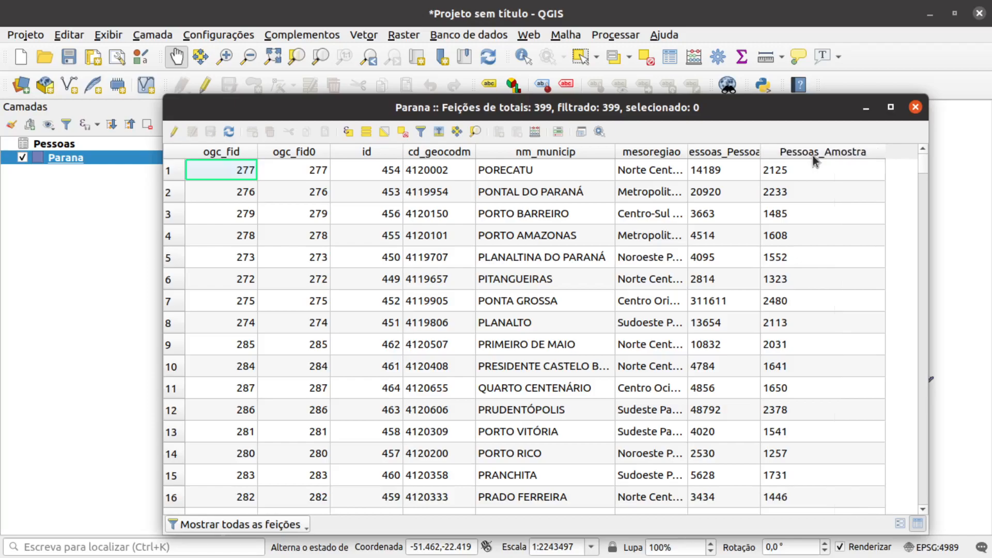
pyautogui.doubleClick(760, 149)
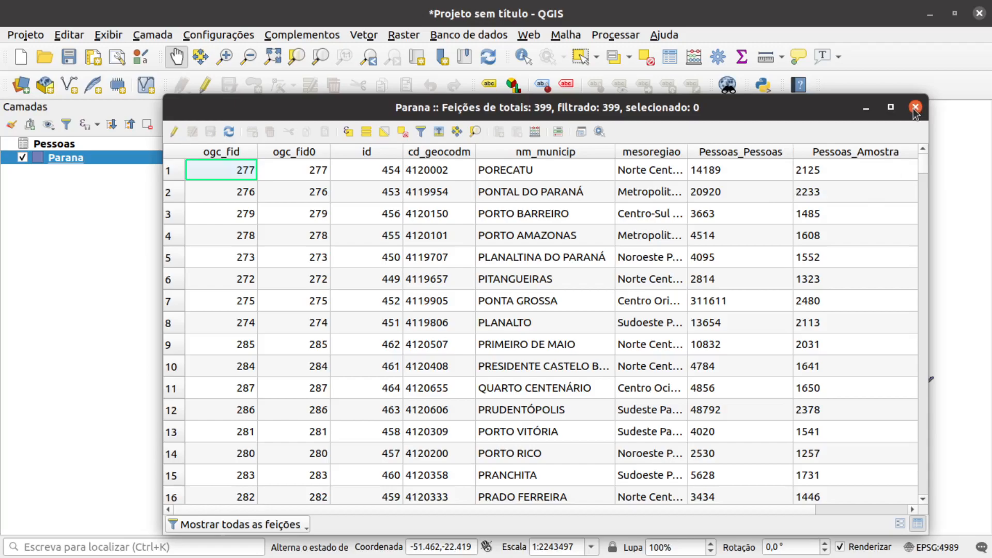
pyautogui.click(914, 108)
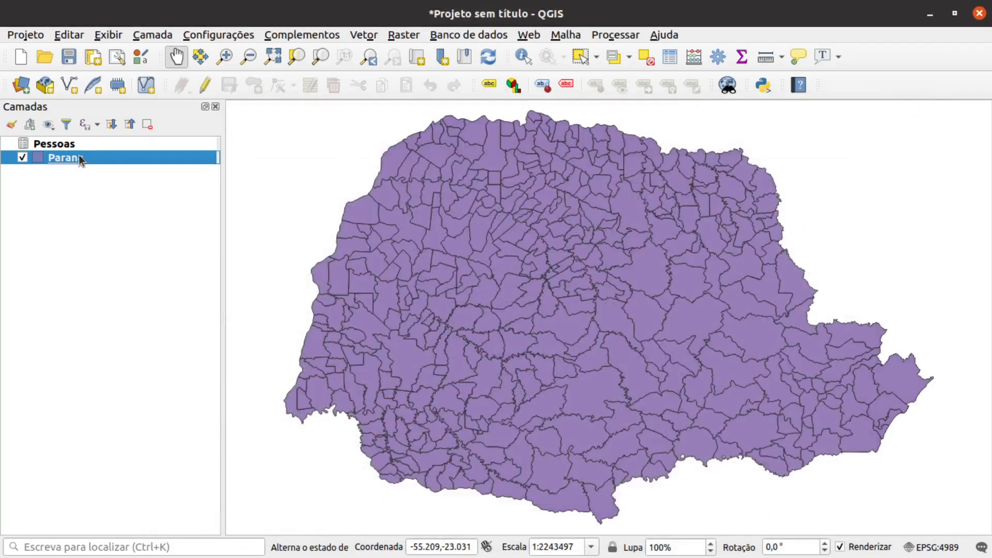
# Change the Parana layer's symbology from a single symbol to Graduado in its layer properties.
pyautogui.rightClick(66, 159)
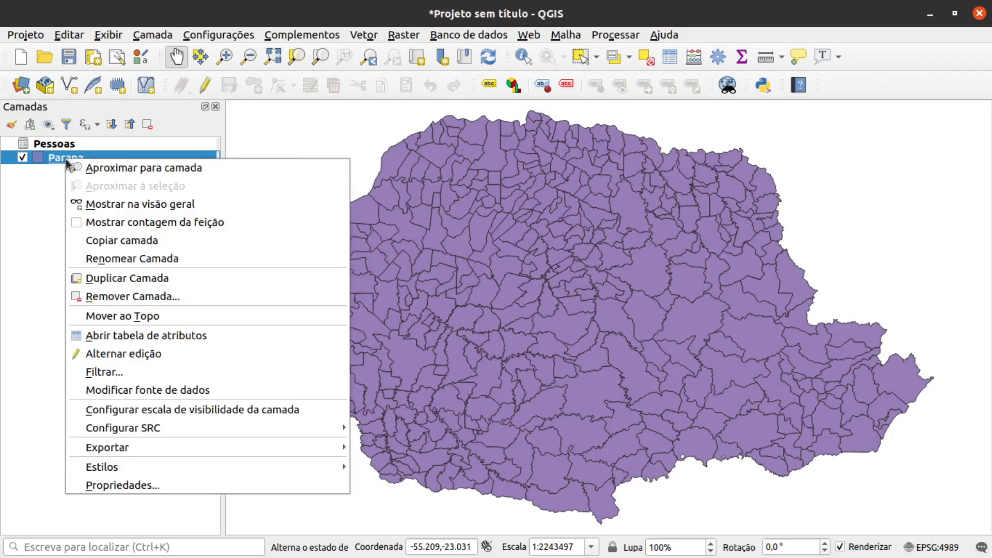
pyautogui.click(84, 486)
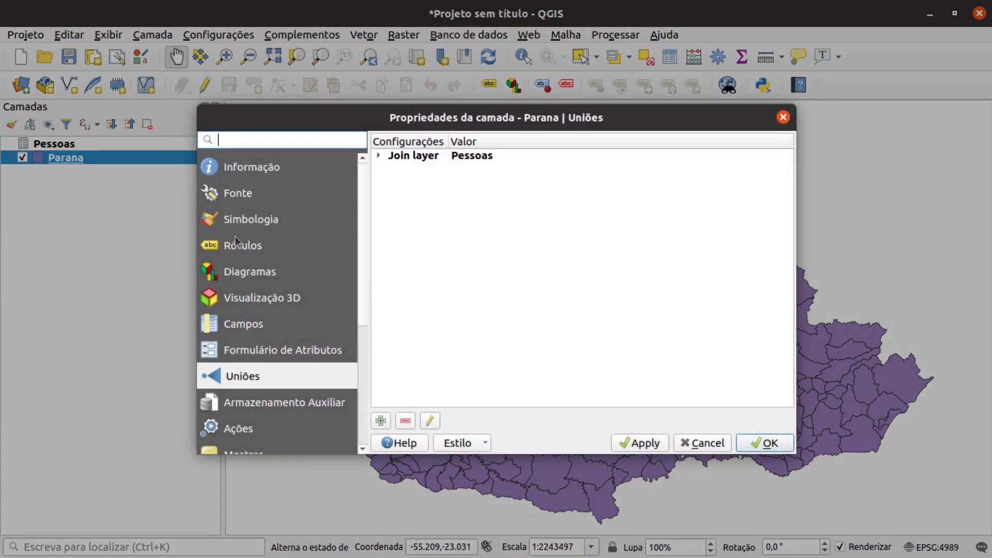
pyautogui.click(244, 222)
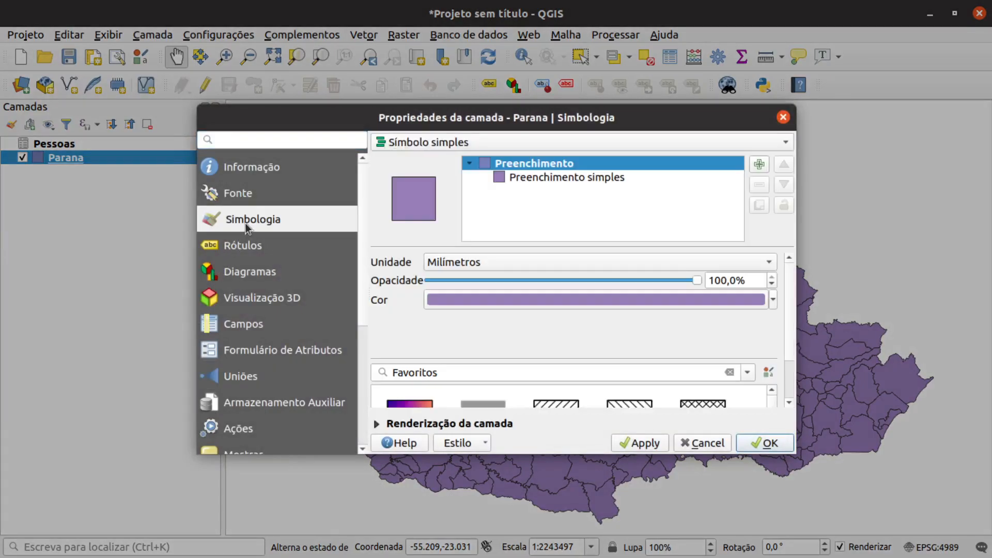
pyautogui.click(444, 142)
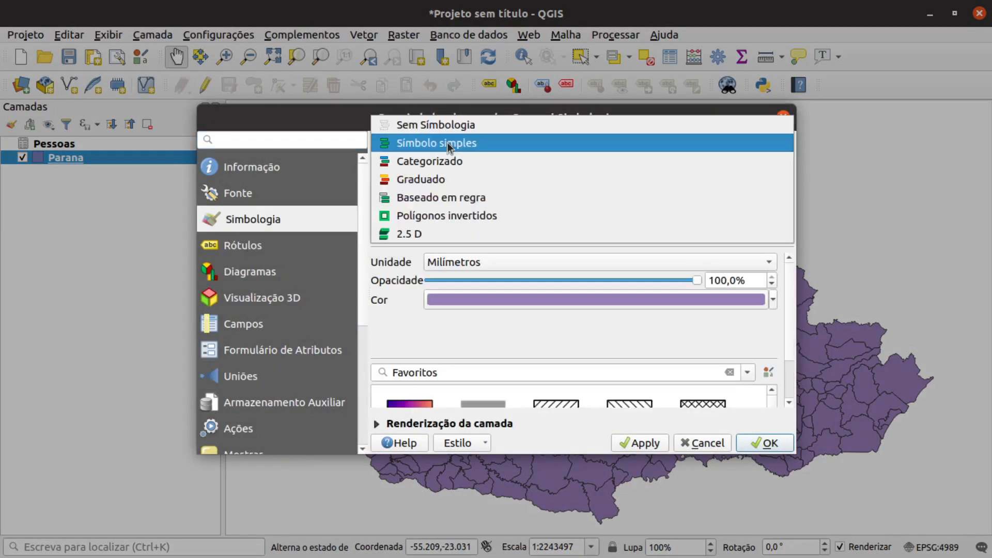
pyautogui.click(405, 181)
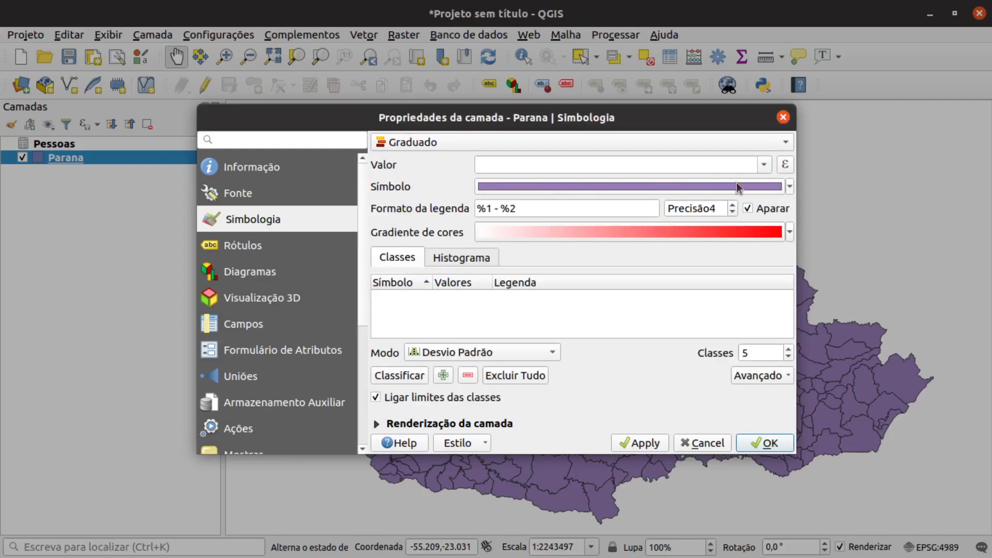
pyautogui.click(764, 165)
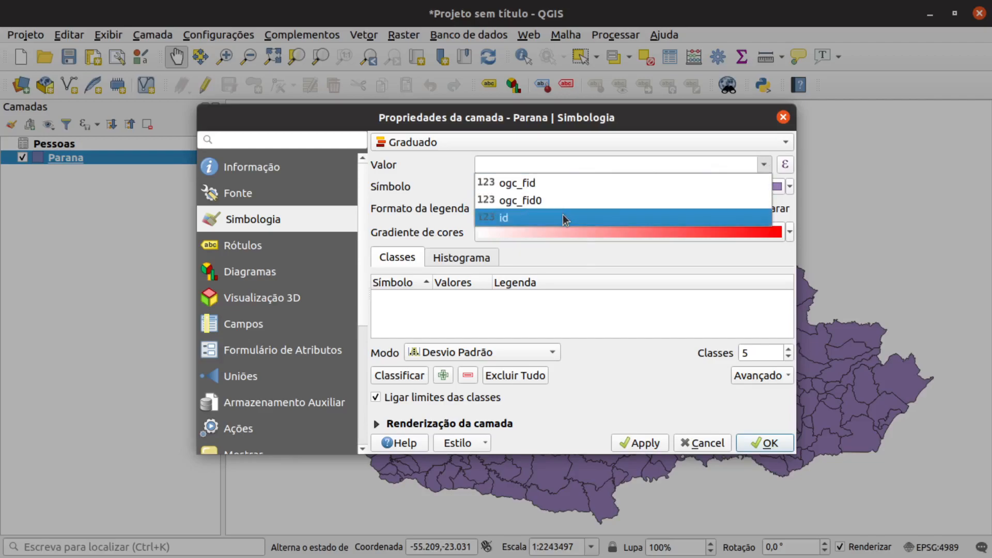
pyautogui.click(421, 197)
pyautogui.click(479, 163)
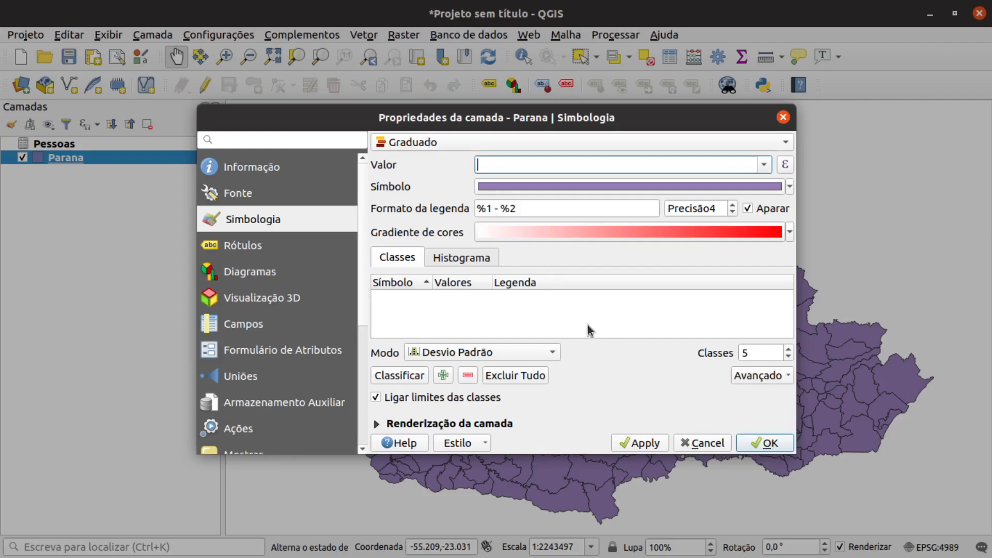
pyautogui.click(689, 444)
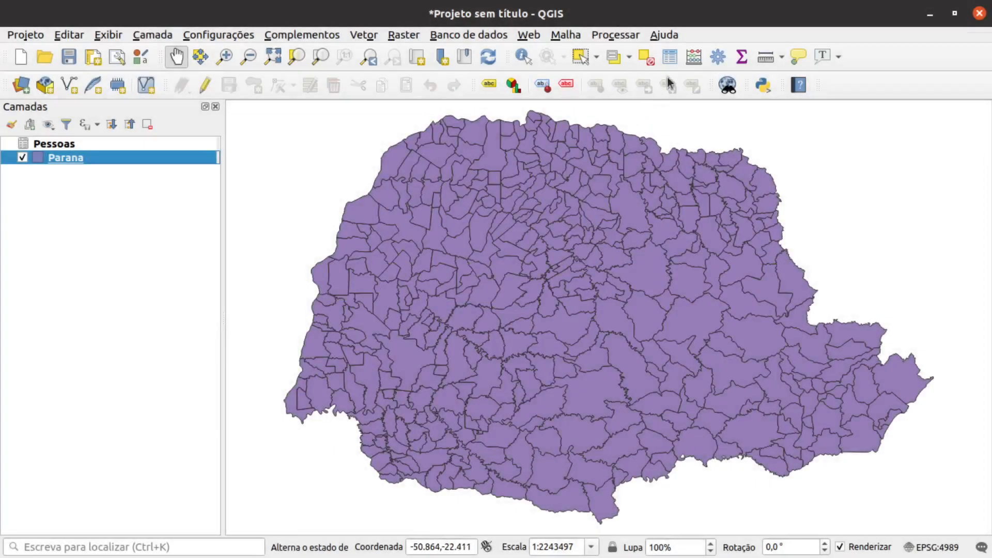
# Enable editing in the Parana attribute table and create an integer field Amostra_numerica, calculated from "Pessoas_Amostra", with the field calculator.
pyautogui.click(670, 56)
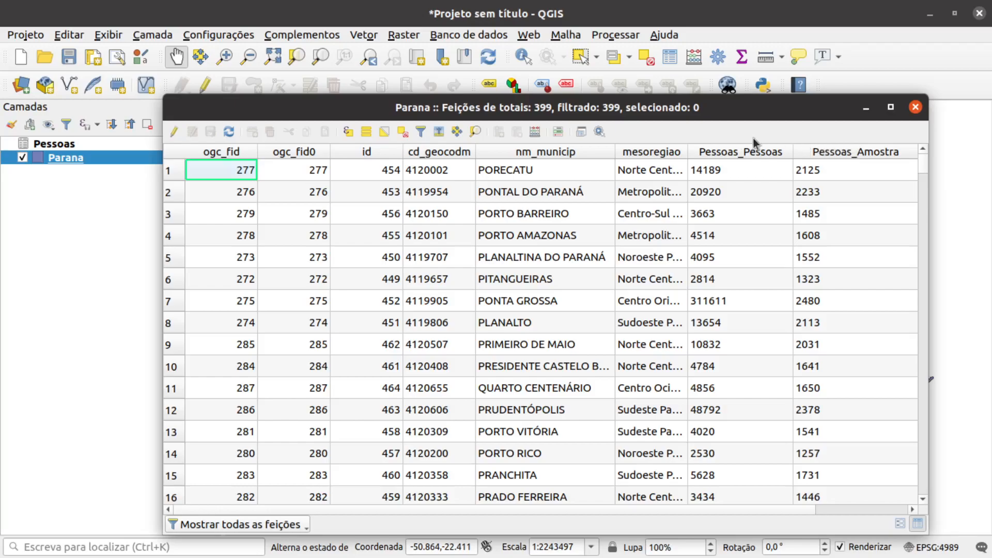
pyautogui.click(173, 131)
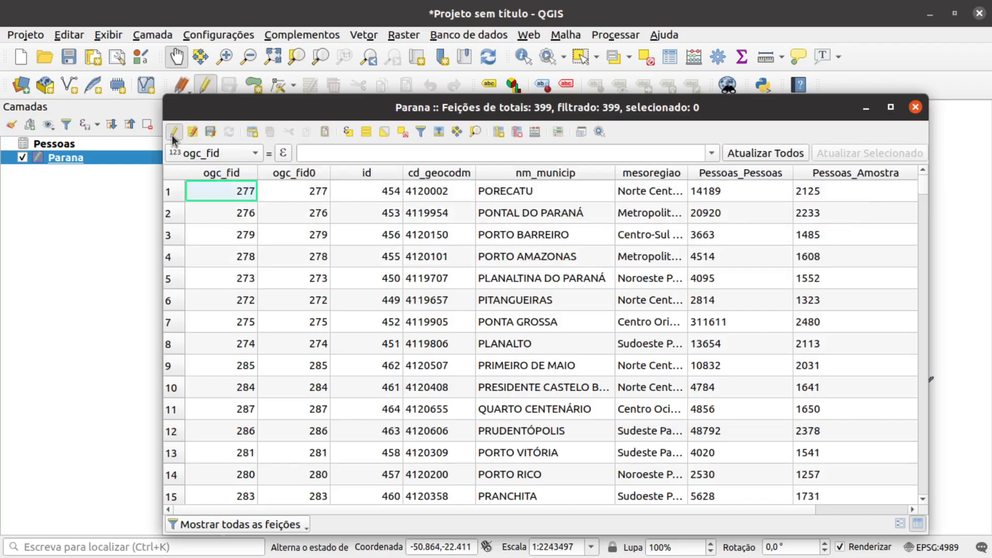
pyautogui.click(535, 135)
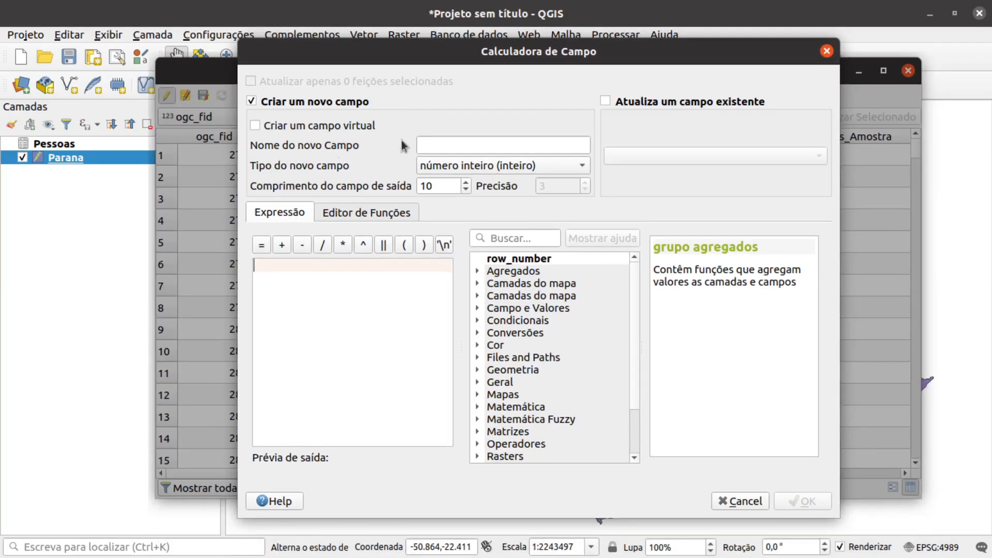
pyautogui.click(452, 140)
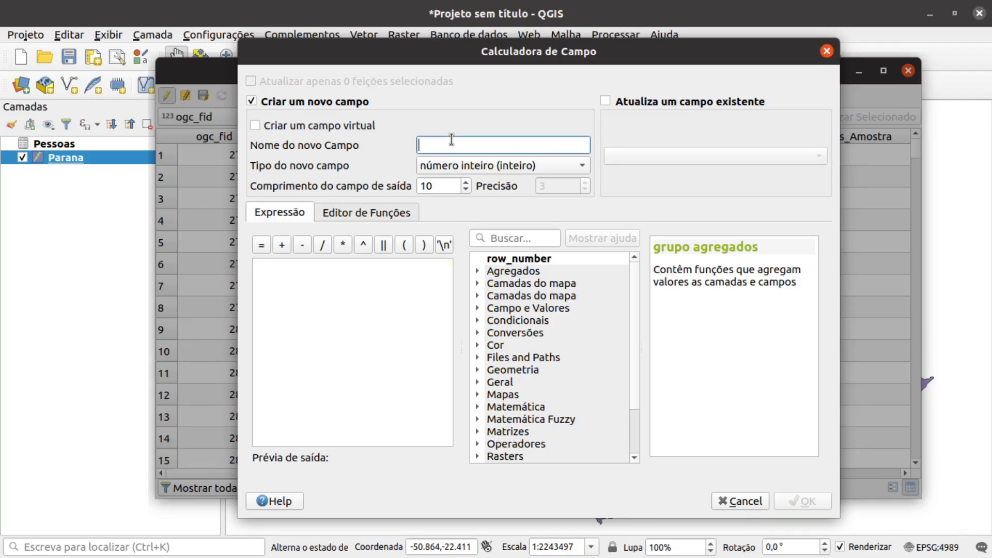
pyautogui.write('Amostra_numerica')
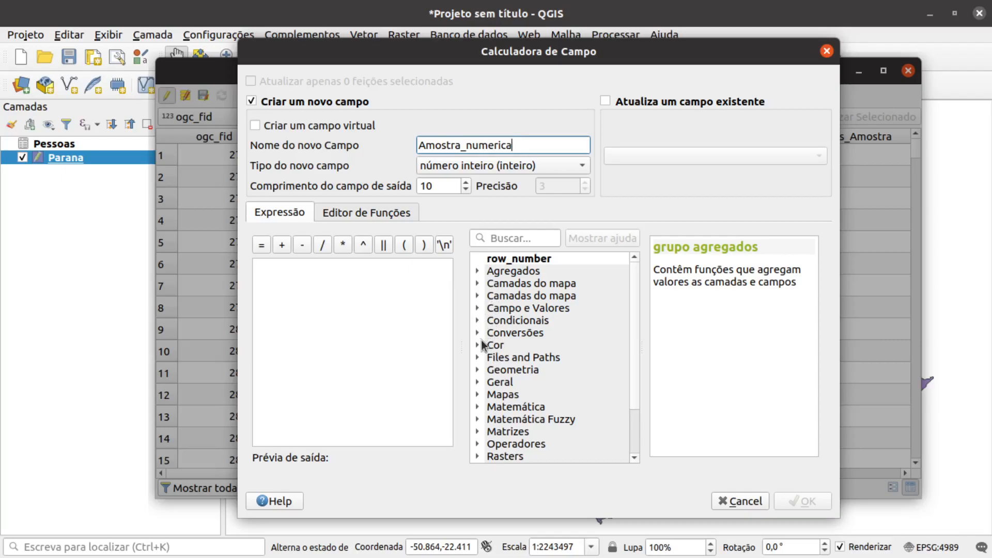
pyautogui.click(478, 309)
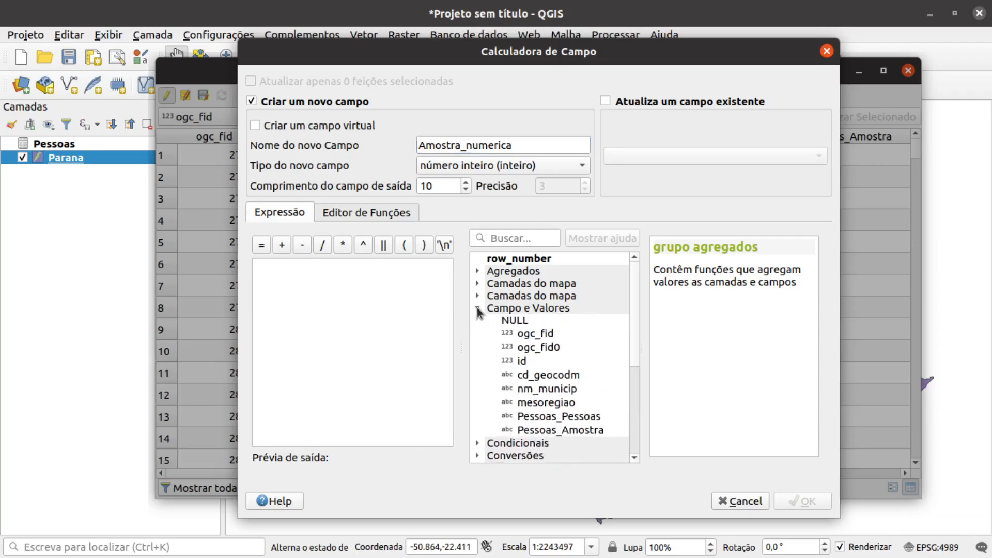
pyautogui.doubleClick(552, 431)
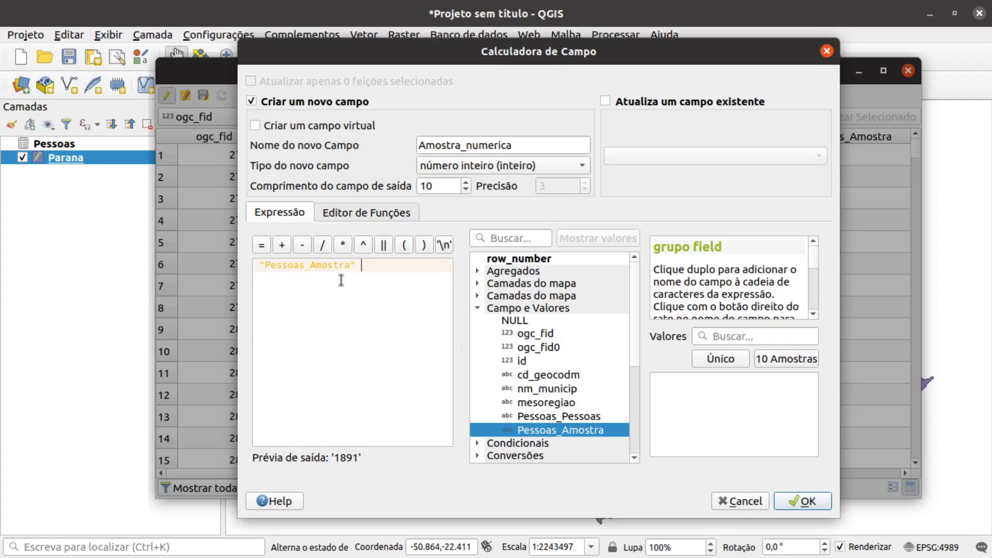
pyautogui.click(804, 502)
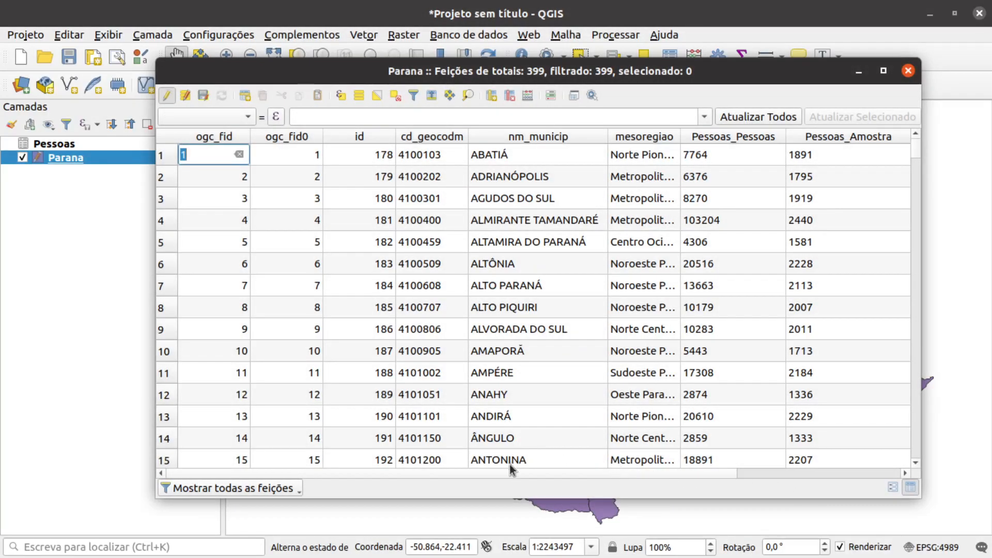
# Check the Amostra_numerica column in the Parana attribute table, enlarging the window to fit it, and close the table.
pyautogui.moveTo(501, 471); pyautogui.dragTo(718, 471)
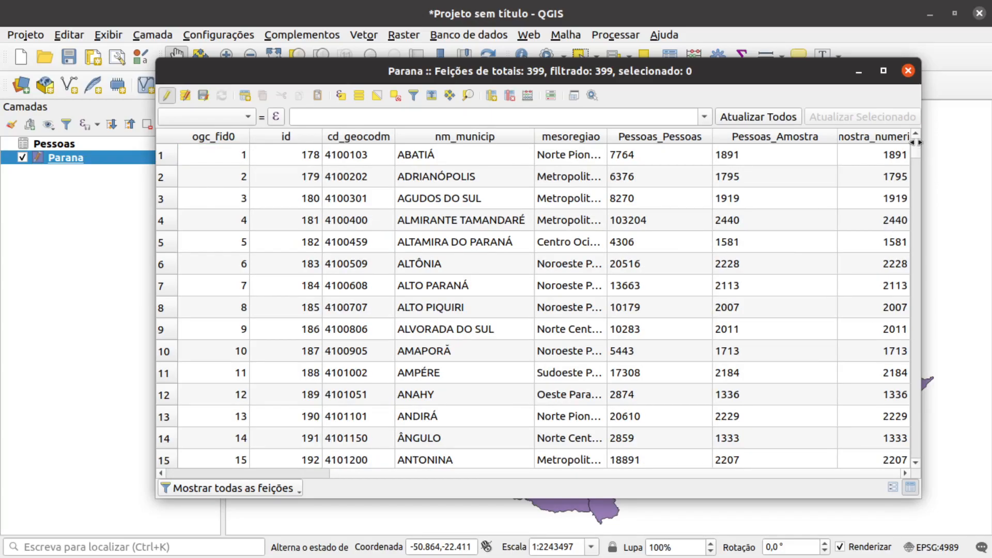
pyautogui.moveTo(920, 144); pyautogui.dragTo(941, 130)
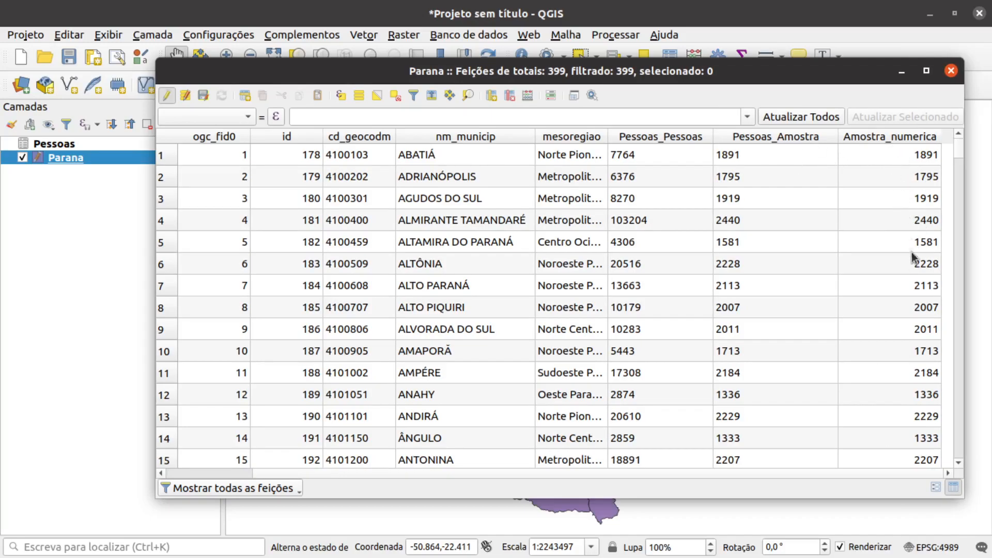
pyautogui.click(950, 72)
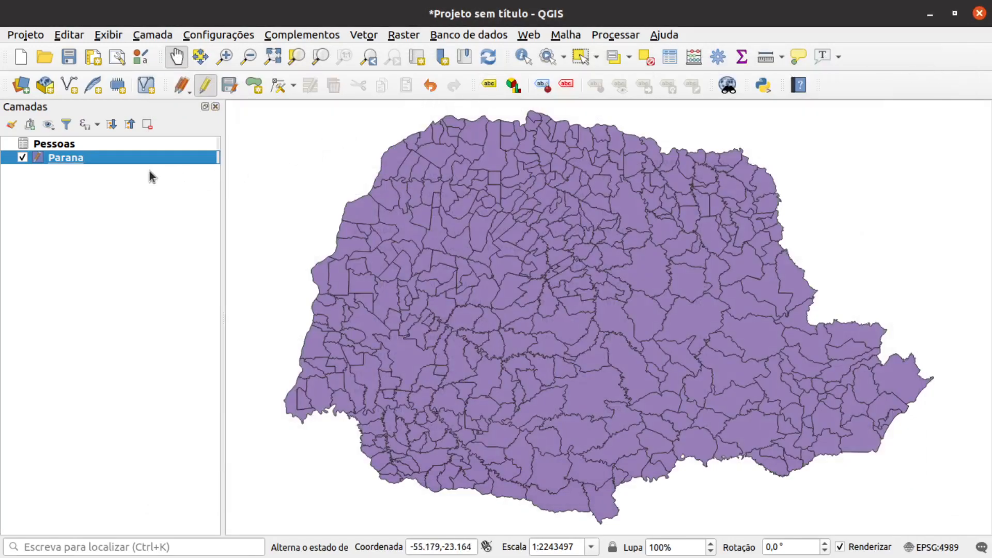
# Set the Parana layer's symbology to Graduado, using Amostra_numerica as the value field.
pyautogui.rightClick(69, 158)
pyautogui.click(153, 521)
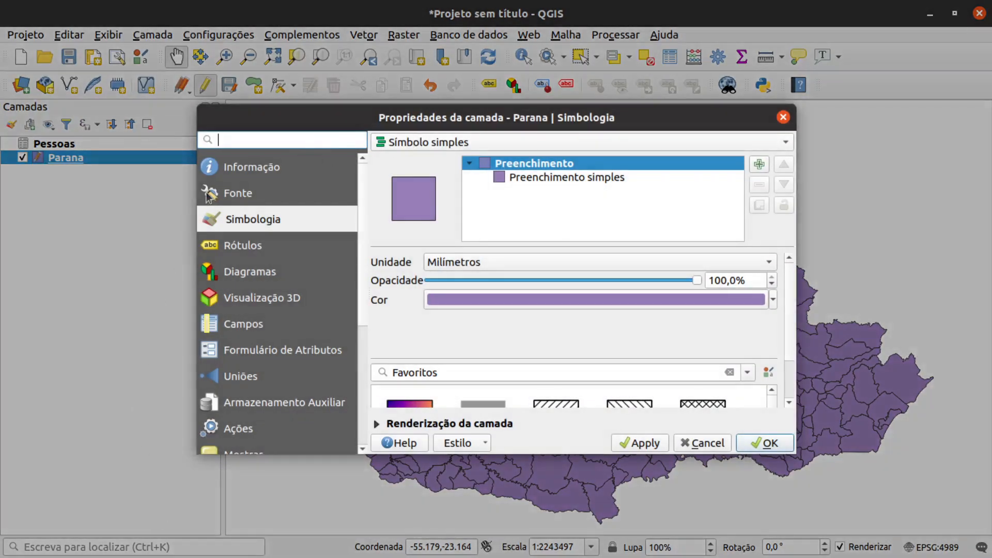
pyautogui.click(449, 148)
pyautogui.click(420, 179)
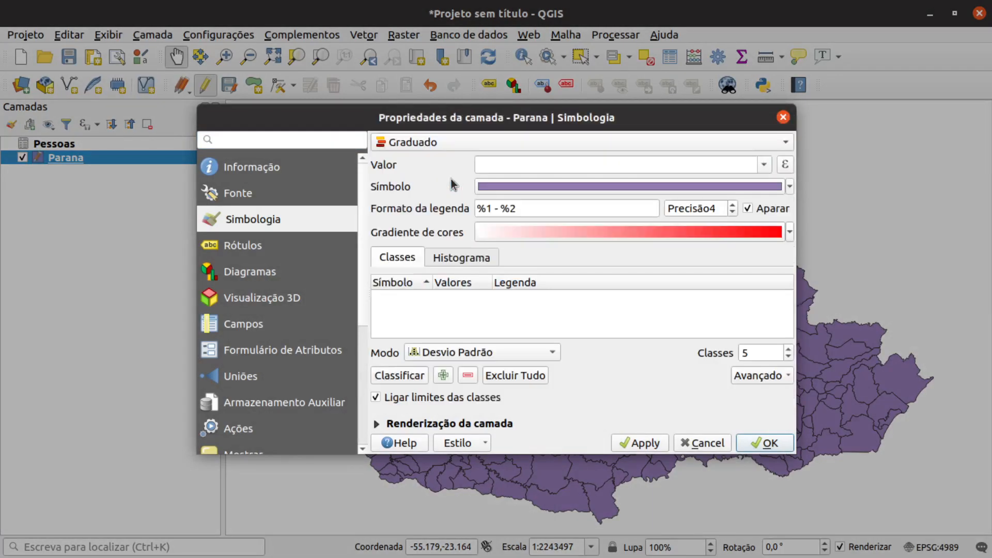
pyautogui.click(768, 165)
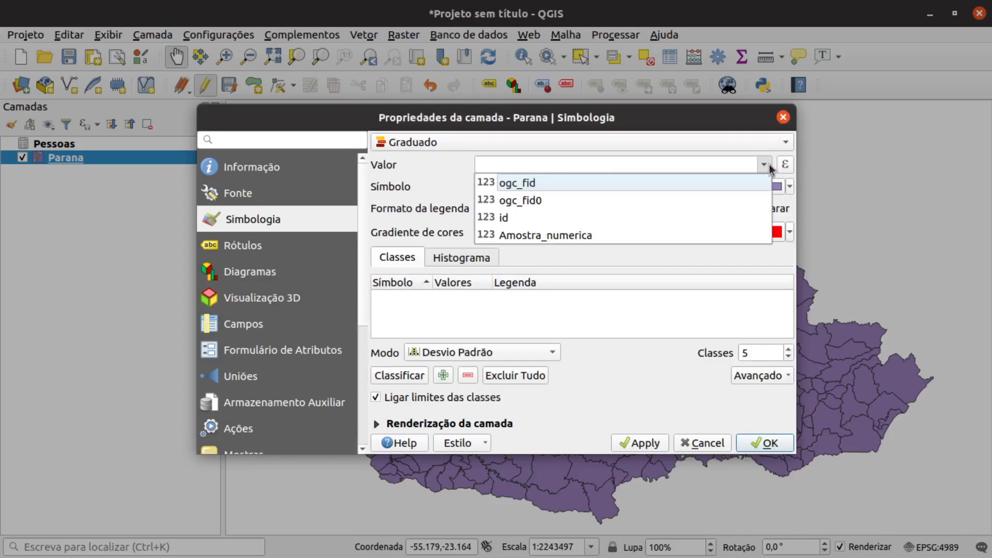
pyautogui.click(570, 236)
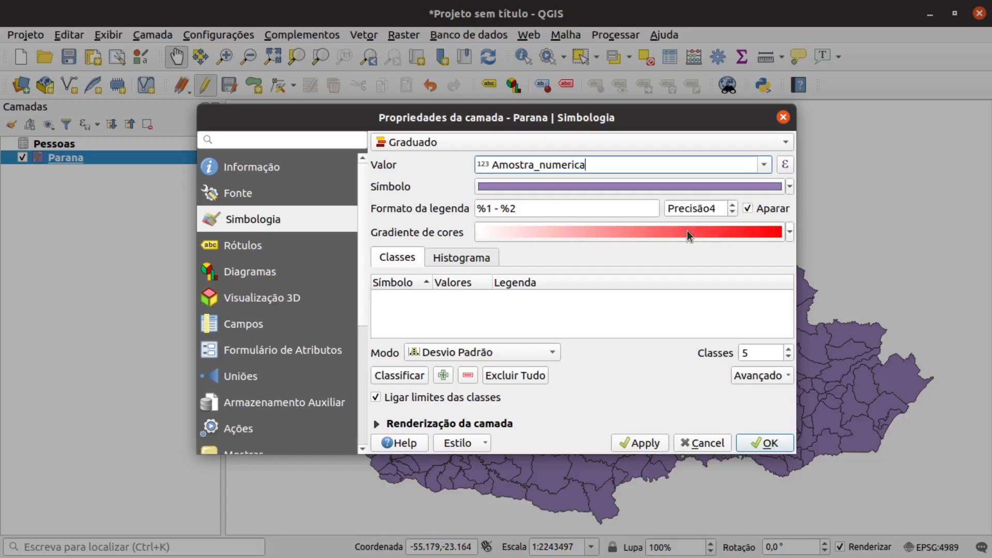
# Set the legend precision to 0 and choose the RdYlBu color ramp for the graduated symbology.
pyautogui.click(732, 212)
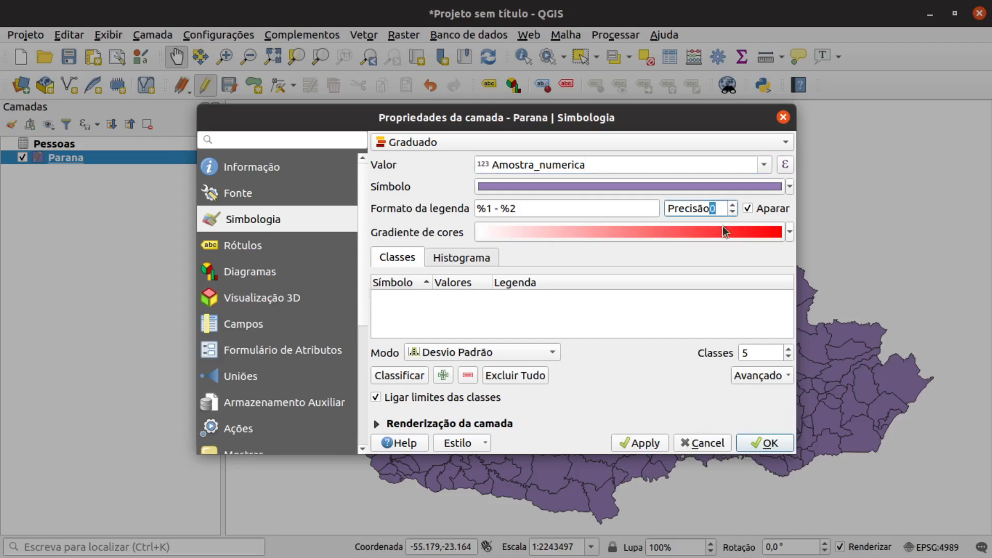
pyautogui.click(791, 240)
pyautogui.moveTo(577, 440)
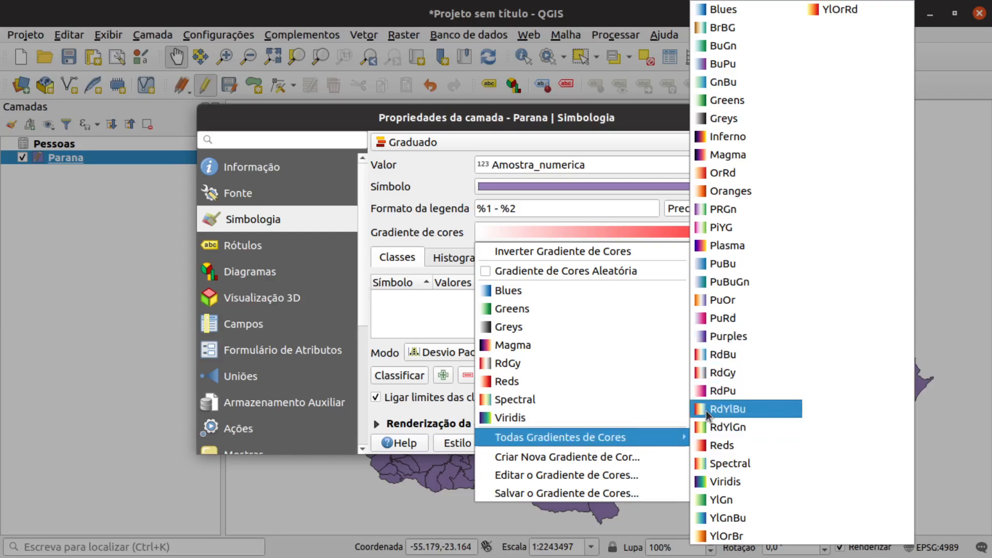
pyautogui.click(728, 409)
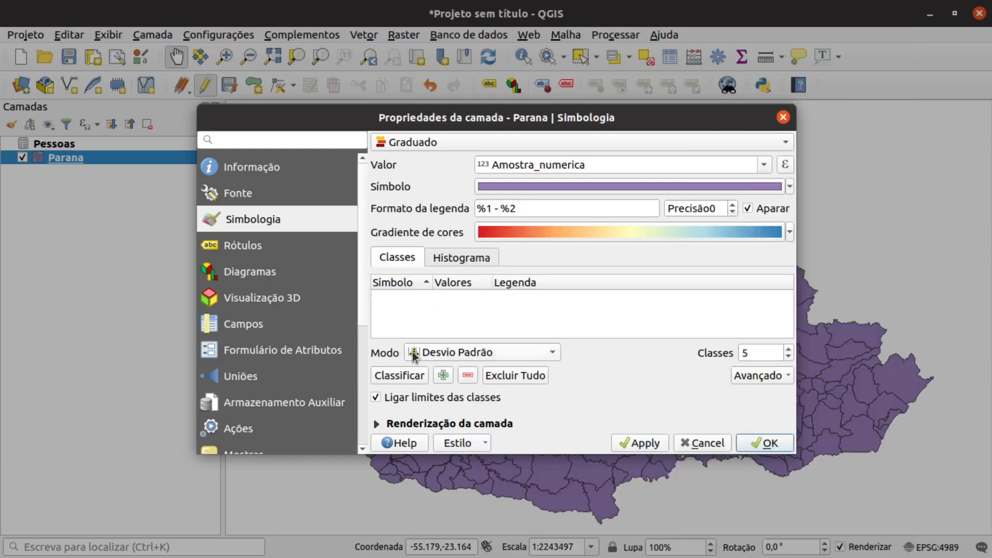
# Classify the values with the Quebra Natural (Jenks) mode and review the resulting classes.
pyautogui.click(543, 357)
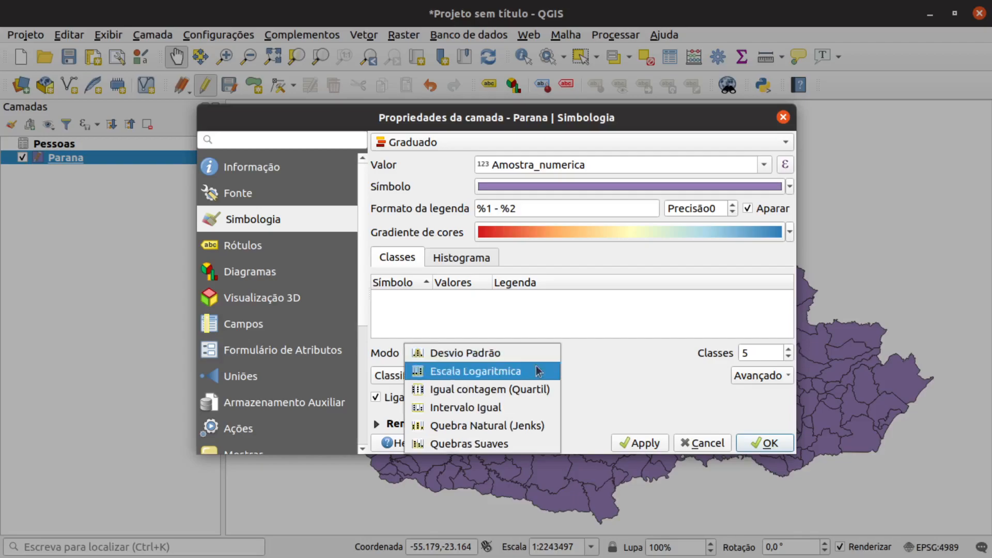
pyautogui.click(484, 430)
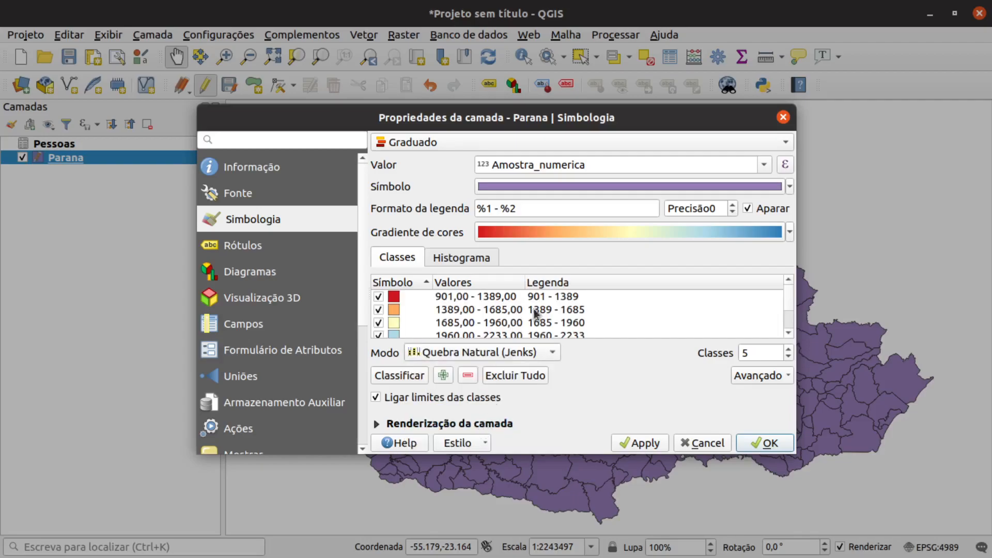
pyautogui.scroll(-1, 568, 320)
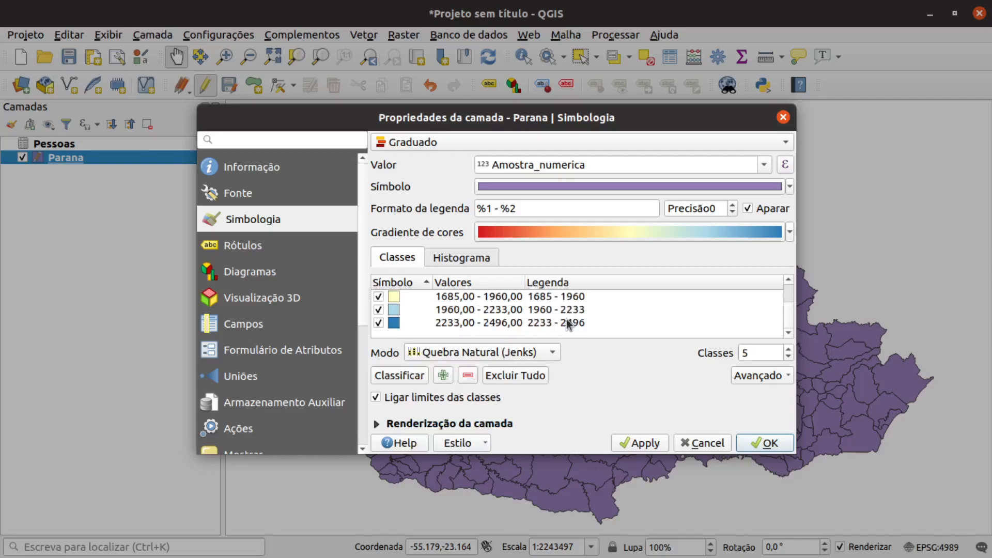
pyautogui.scroll(1, 569, 325)
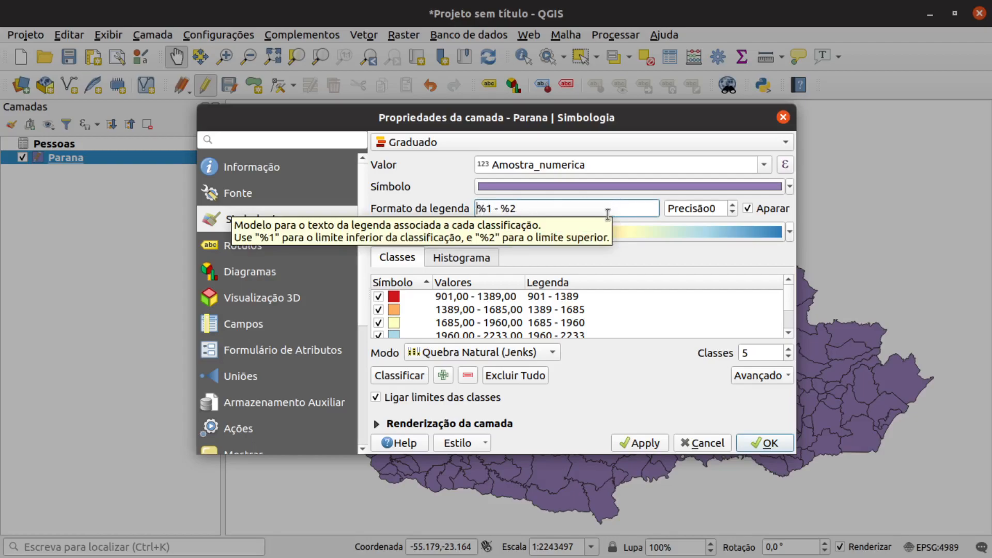
# Set the legend format to "De %1 - %2 pessoas", and apply and confirm the Parana layer's symbology.
pyautogui.write('De %1')
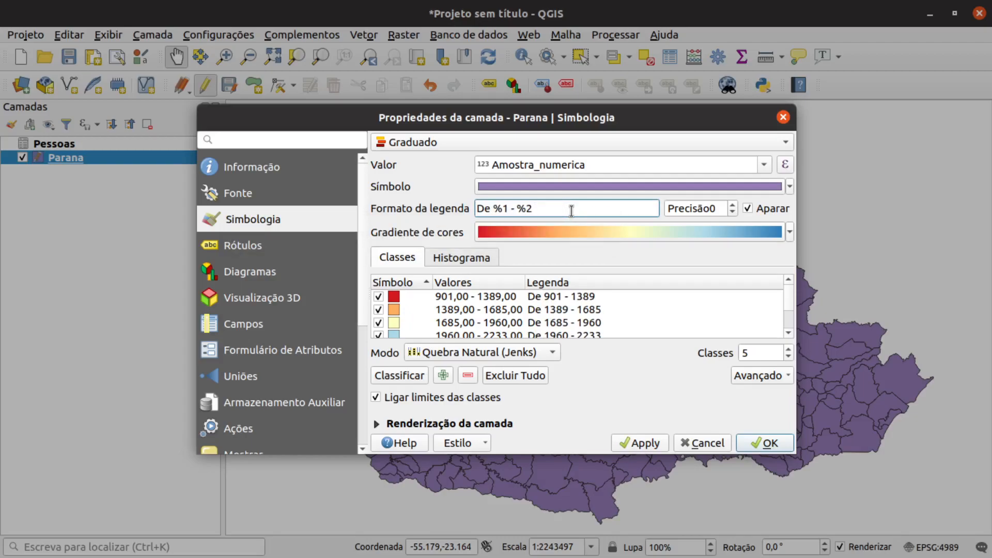
pyautogui.write(' - %2 pessoas')
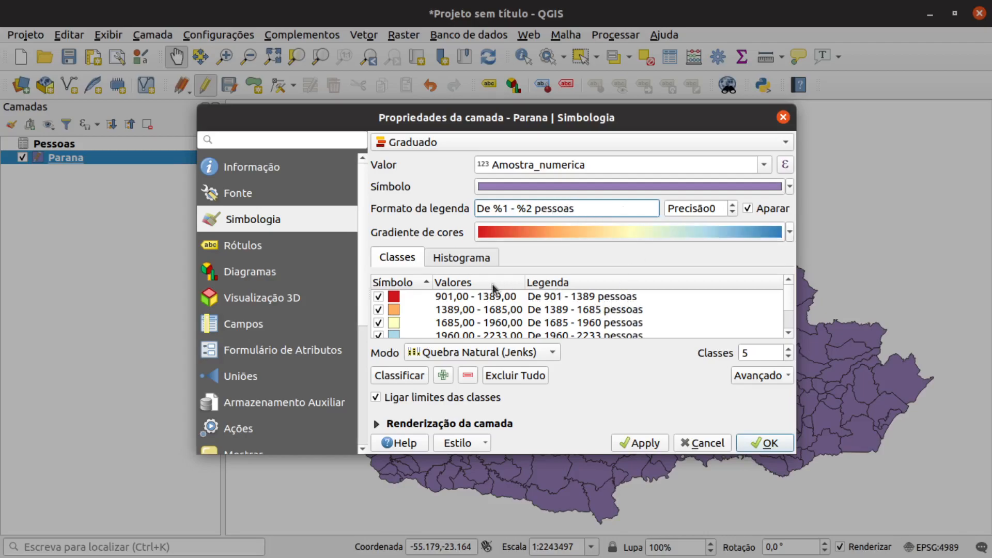
pyautogui.click(641, 443)
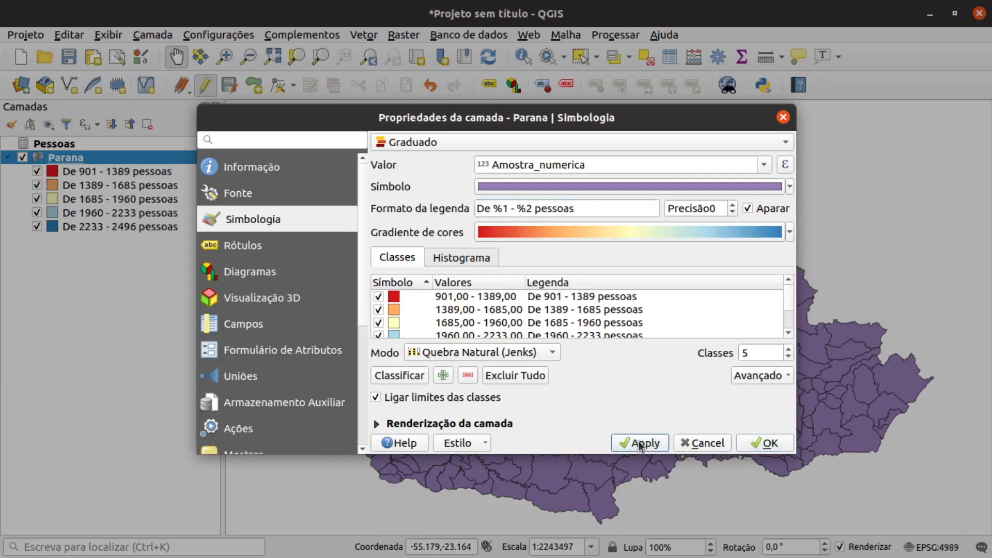
pyautogui.click(770, 443)
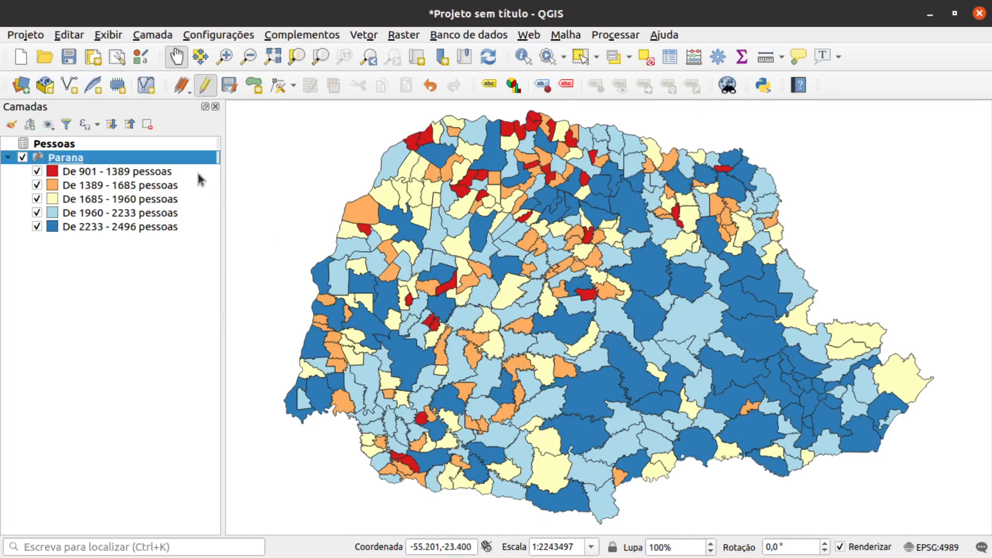
# Create an empty print layout titled "amostra" through the layout manager and maximize its window.
pyautogui.click(27, 35)
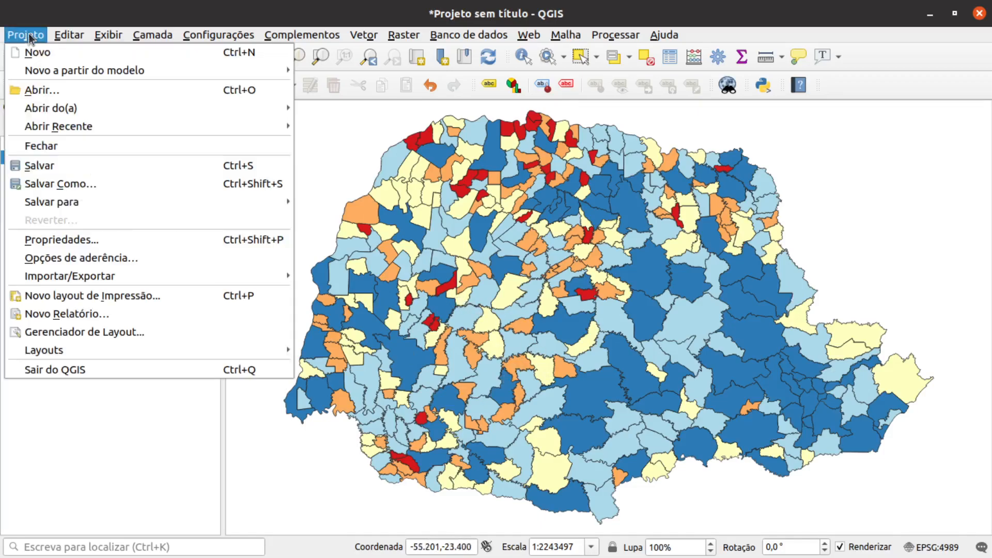
pyautogui.click(73, 334)
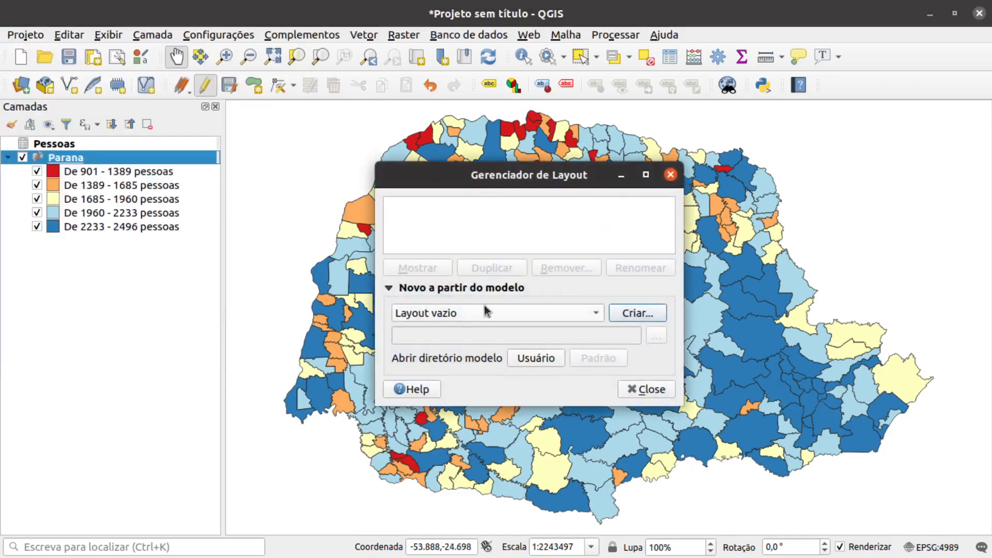
pyautogui.click(638, 314)
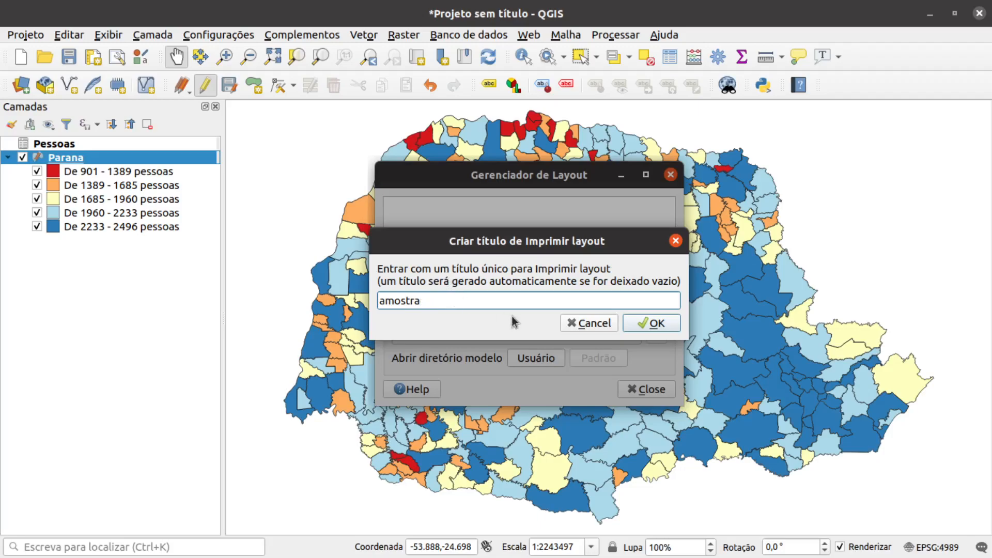
pyautogui.click(653, 323)
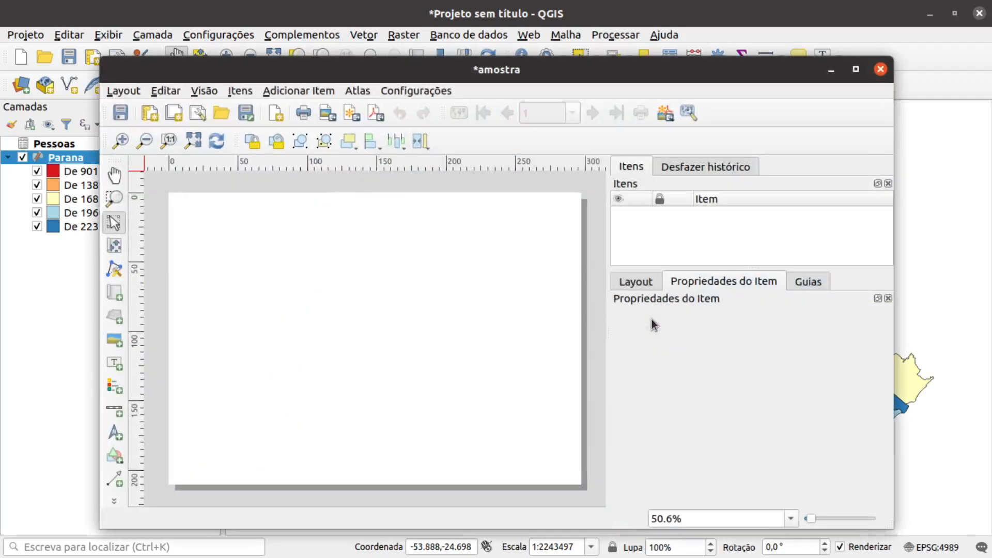
pyautogui.click(855, 71)
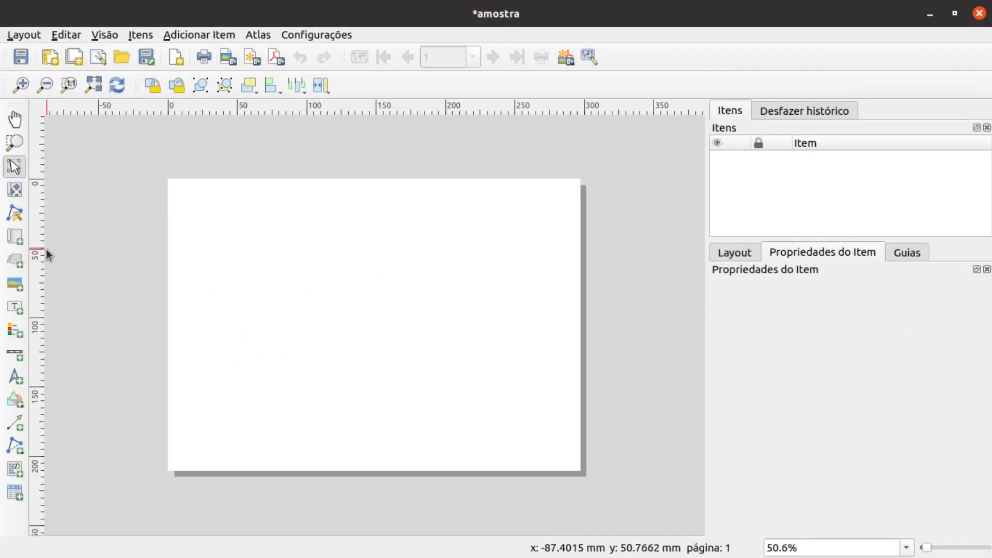
# Add the project map to the layout as a frame filling most of the page, leaving a margin all around.
pyautogui.click(19, 238)
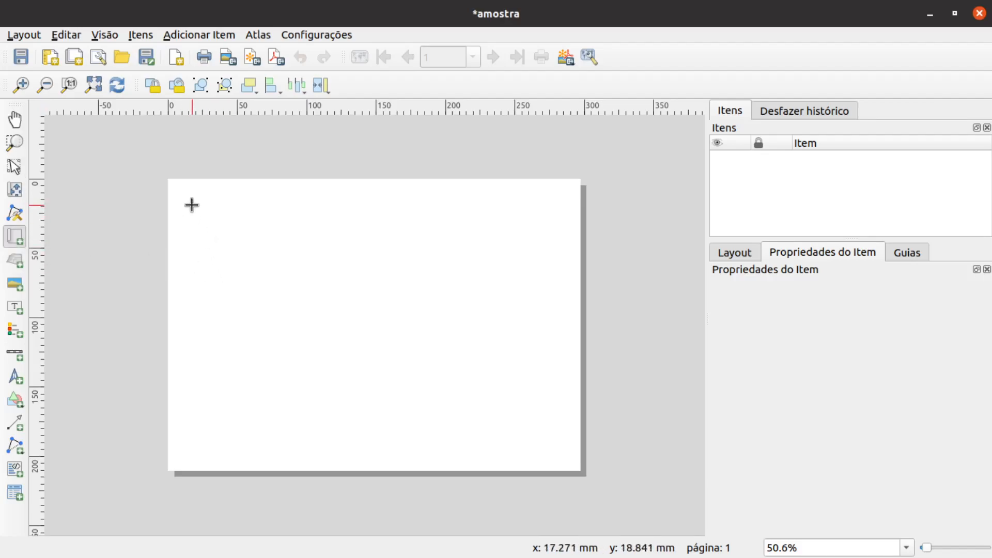
pyautogui.moveTo(190, 204); pyautogui.dragTo(561, 448)
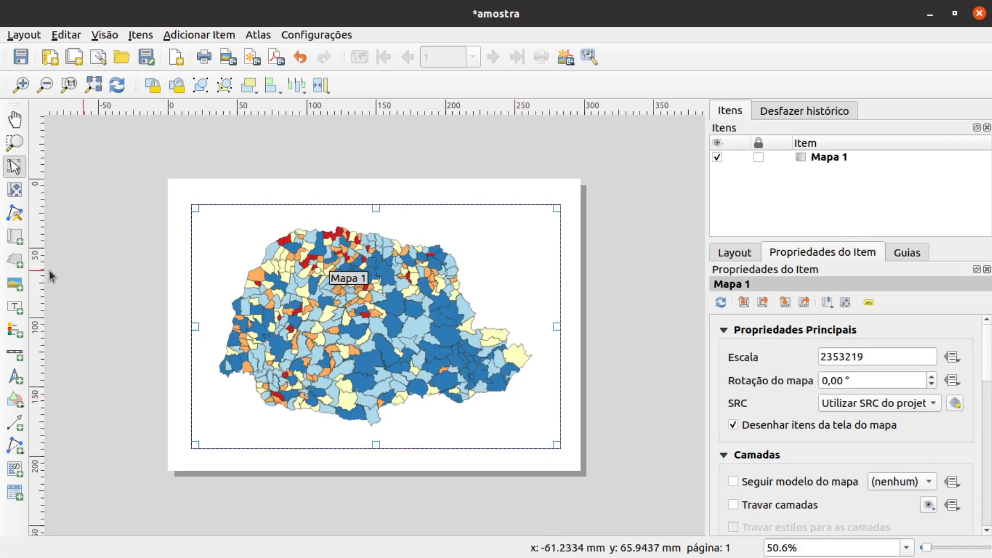
# Add a wide text label above the map reading "Cartograma de amostras por município do Paraná".
pyautogui.click(15, 309)
pyautogui.moveTo(190, 194); pyautogui.dragTo(557, 225)
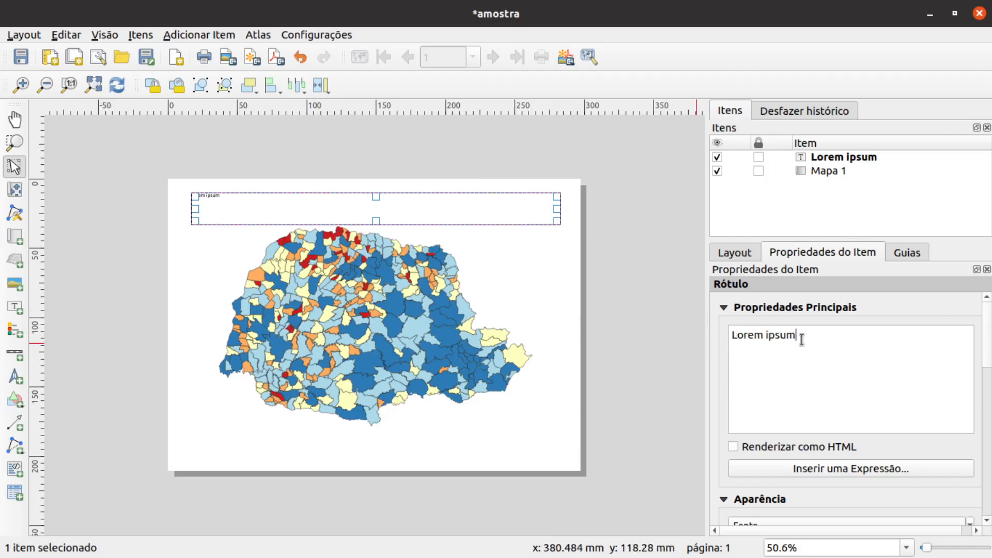
pyautogui.moveTo(802, 339); pyautogui.dragTo(695, 322)
pyautogui.press('BackSpace')
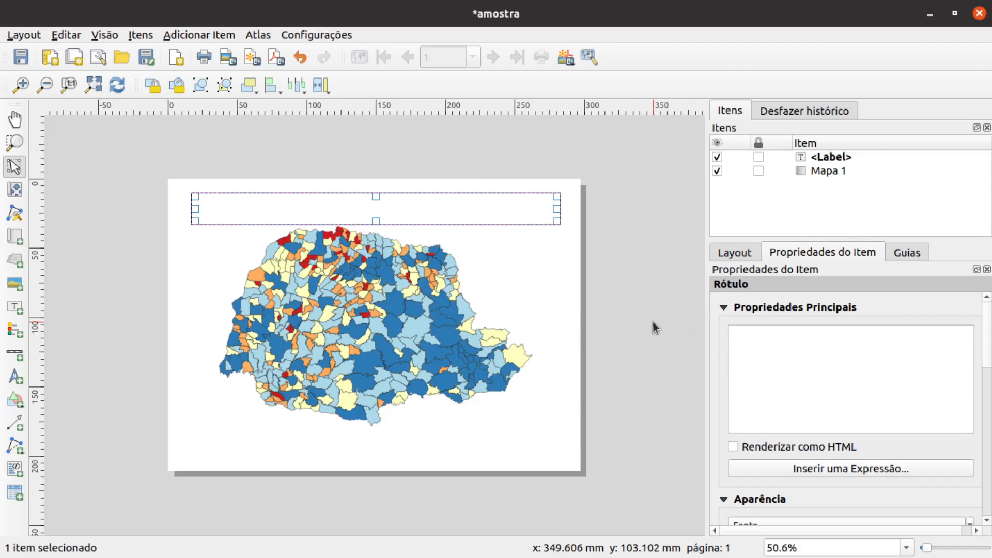
pyautogui.write('Cartograma')
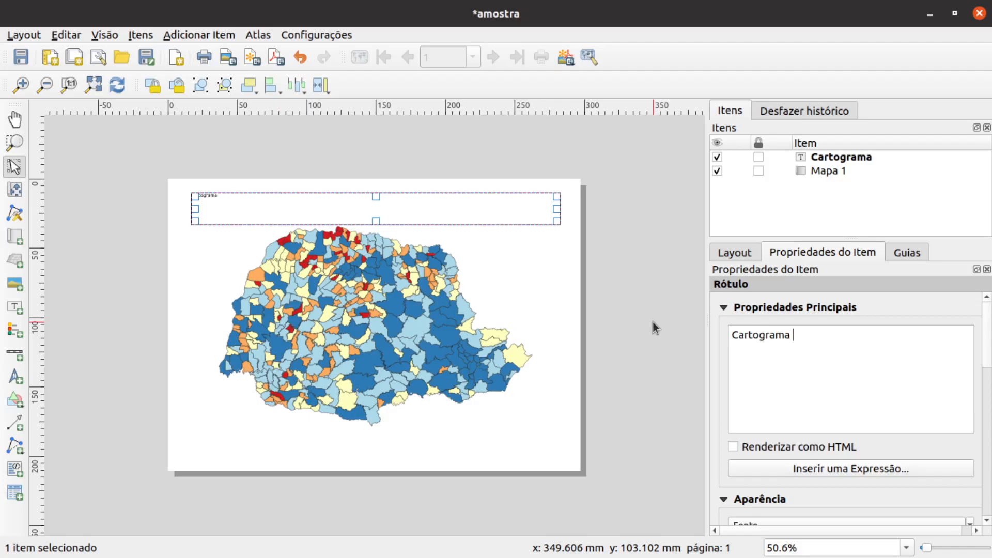
pyautogui.write('de amostras')
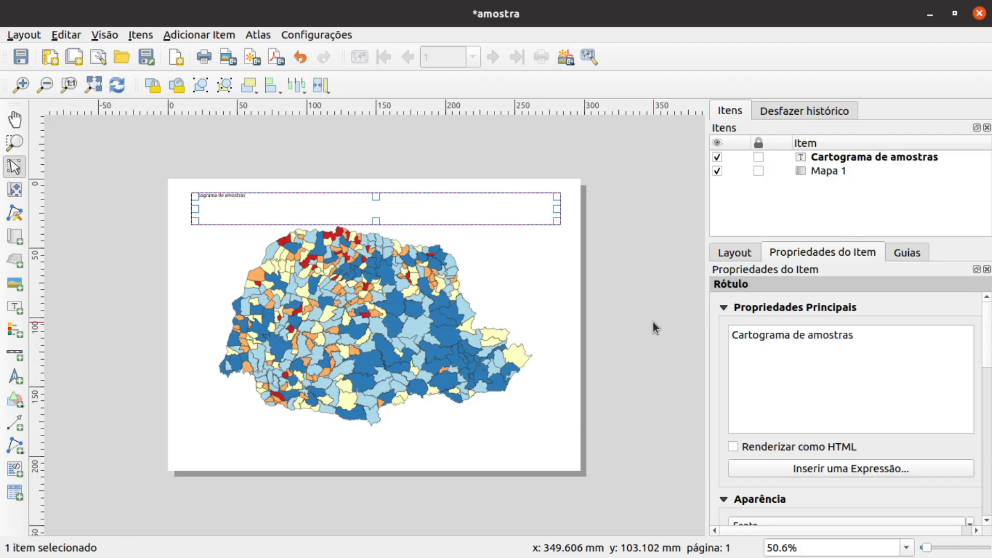
pyautogui.write(' por município do')
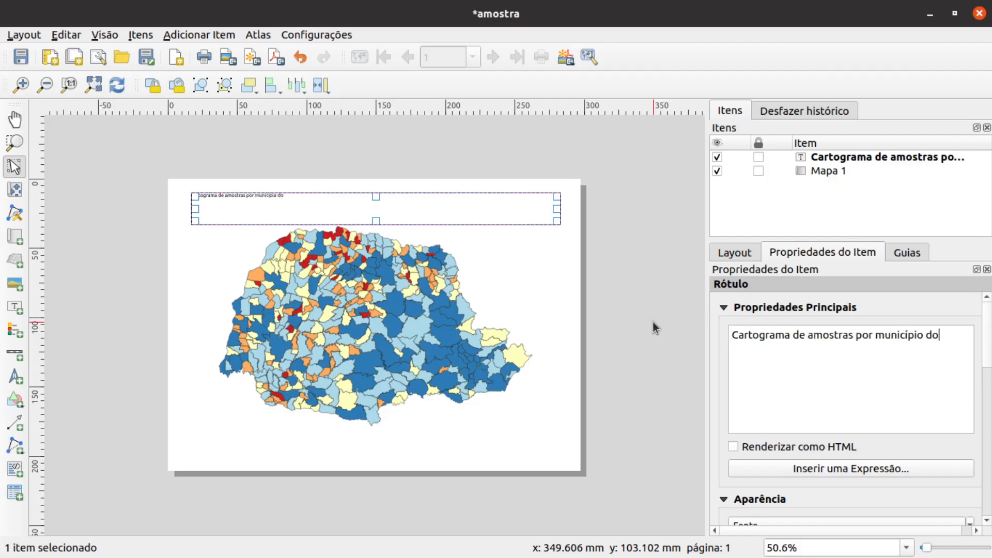
pyautogui.write('Paraná')
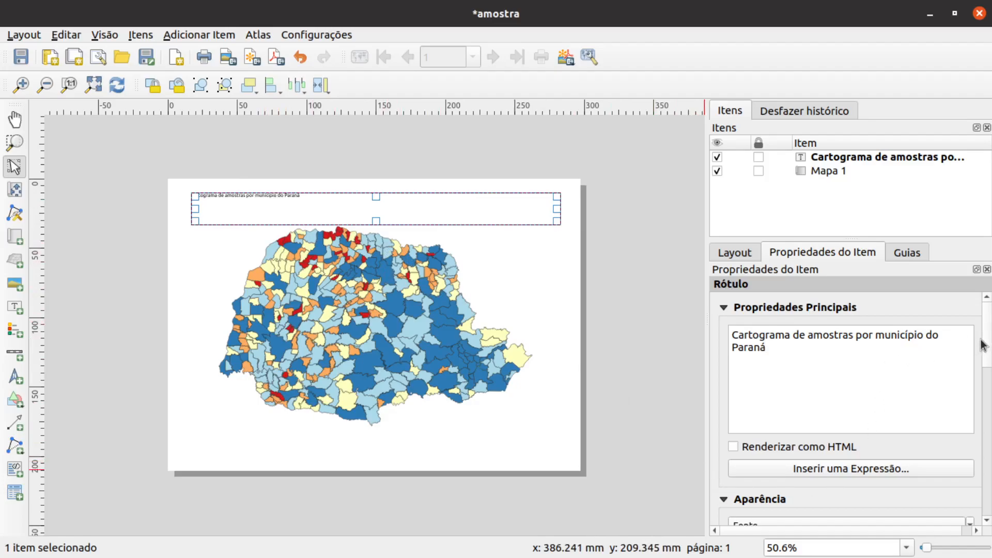
# Set the title label's font to Arial Regular at size 20.
pyautogui.moveTo(987, 341); pyautogui.dragTo(988, 381)
pyautogui.click(815, 386)
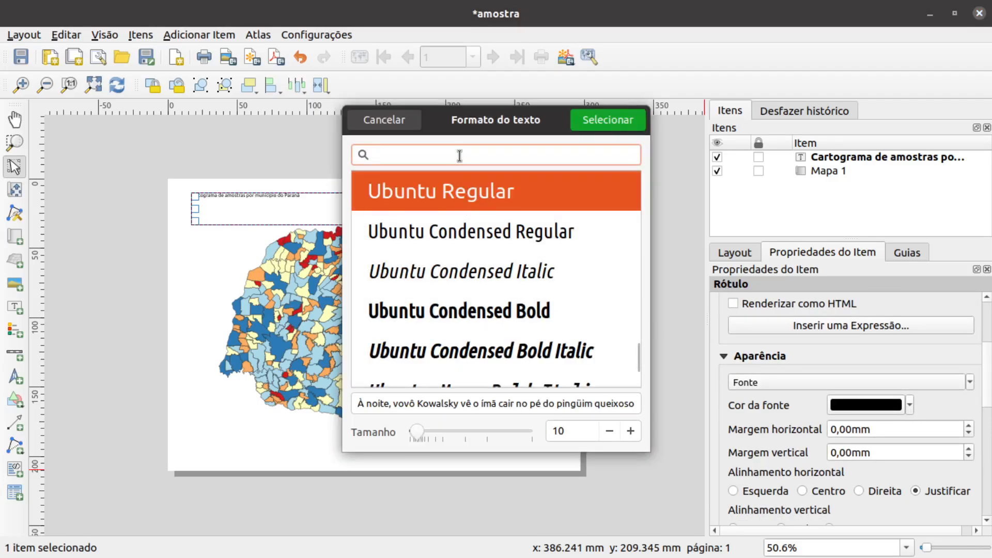
pyautogui.write('arial')
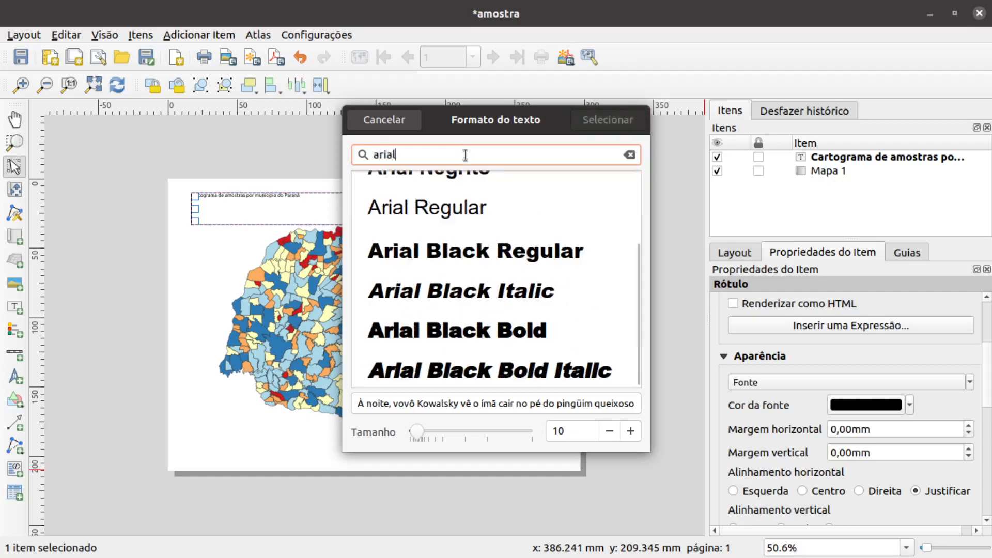
pyautogui.click(413, 210)
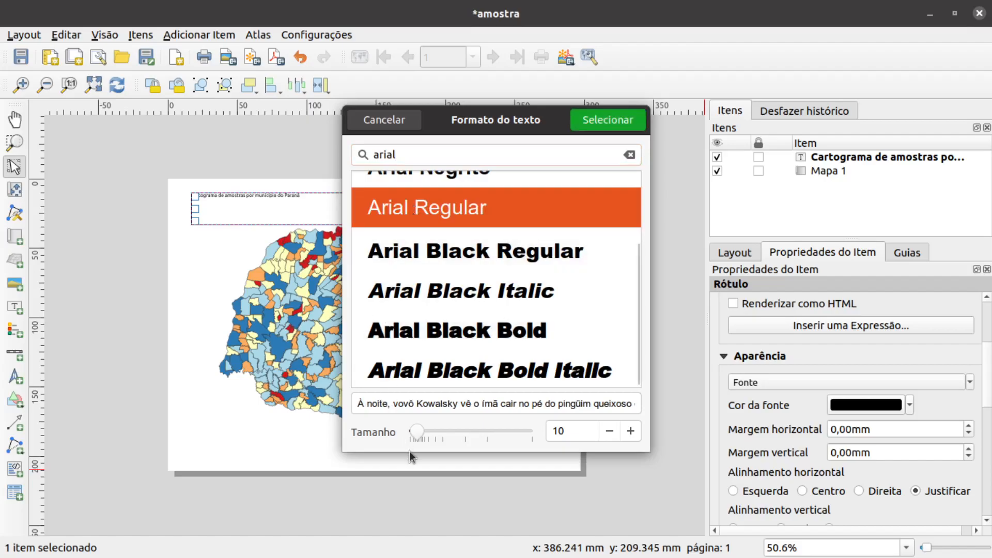
pyautogui.click(423, 435)
pyautogui.moveTo(428, 437); pyautogui.dragTo(444, 438)
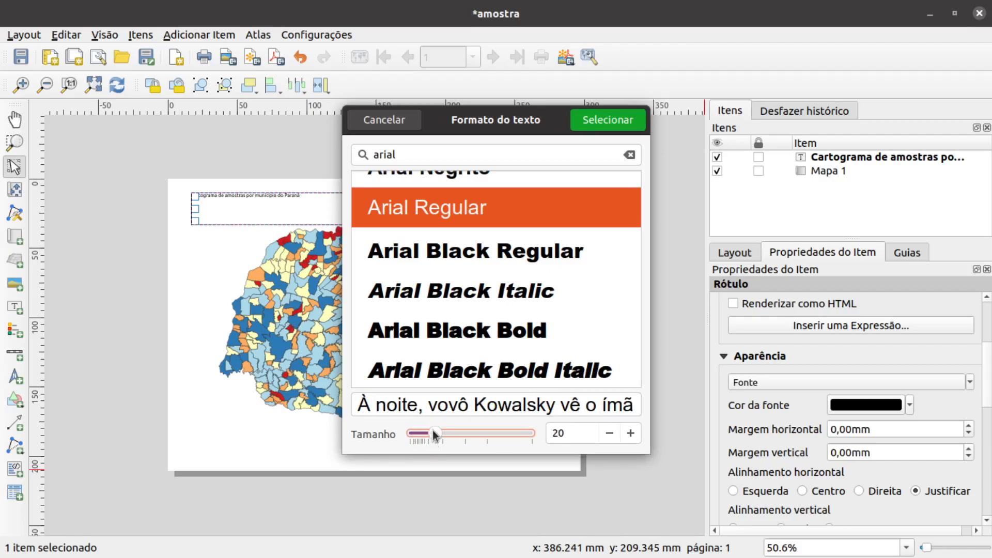
pyautogui.click(588, 121)
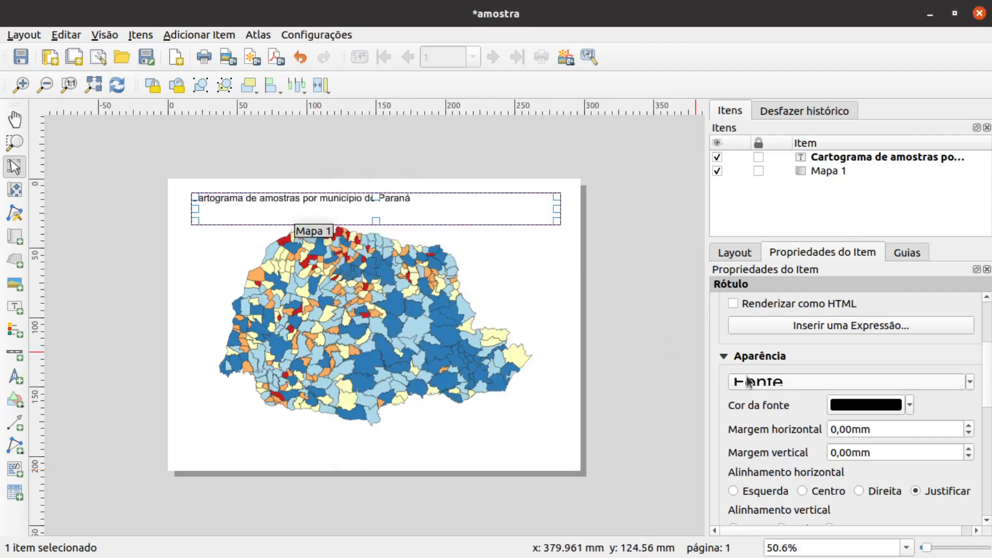
# Enlarge the title label's font to size 31 and deselect the label.
pyautogui.click(789, 385)
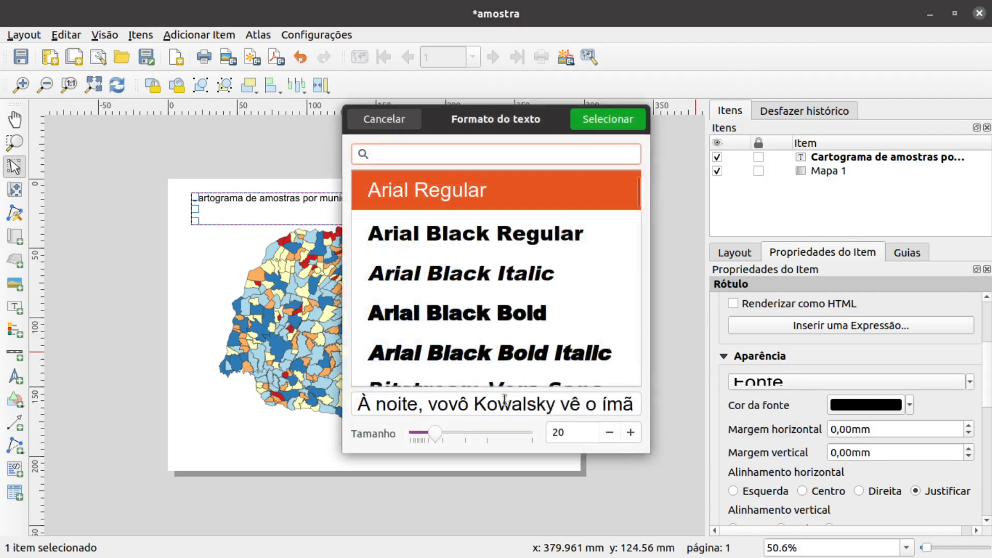
pyautogui.moveTo(434, 433); pyautogui.dragTo(457, 434)
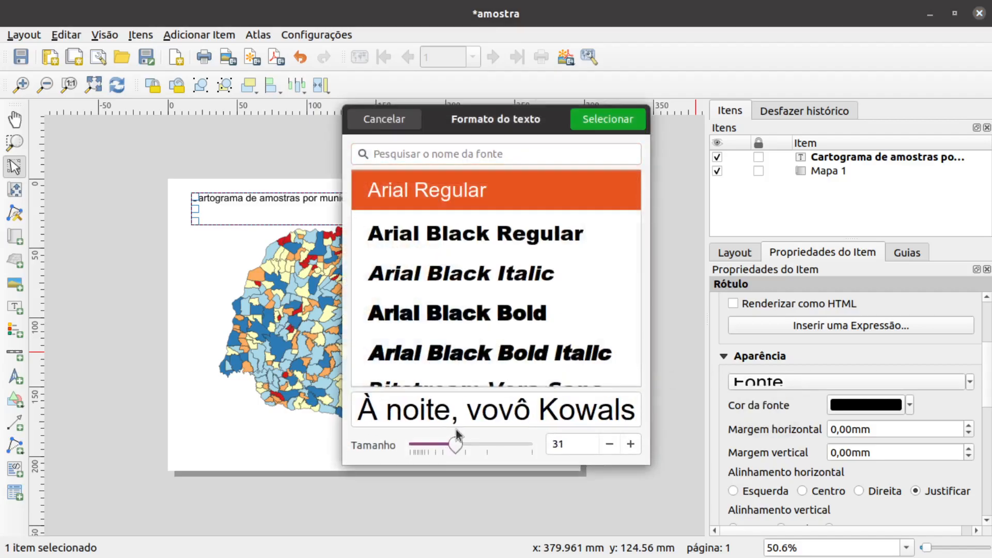
pyautogui.click(609, 118)
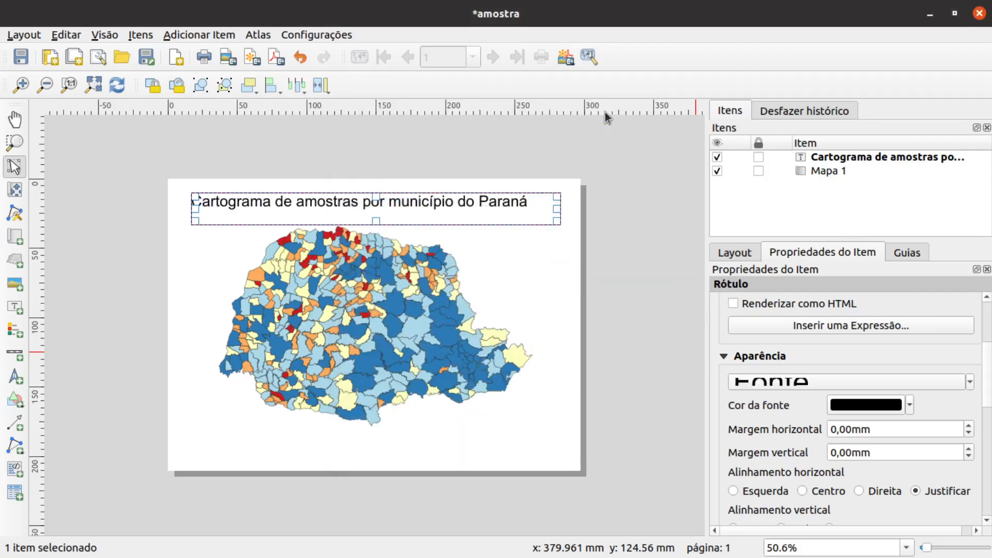
pyautogui.click(609, 207)
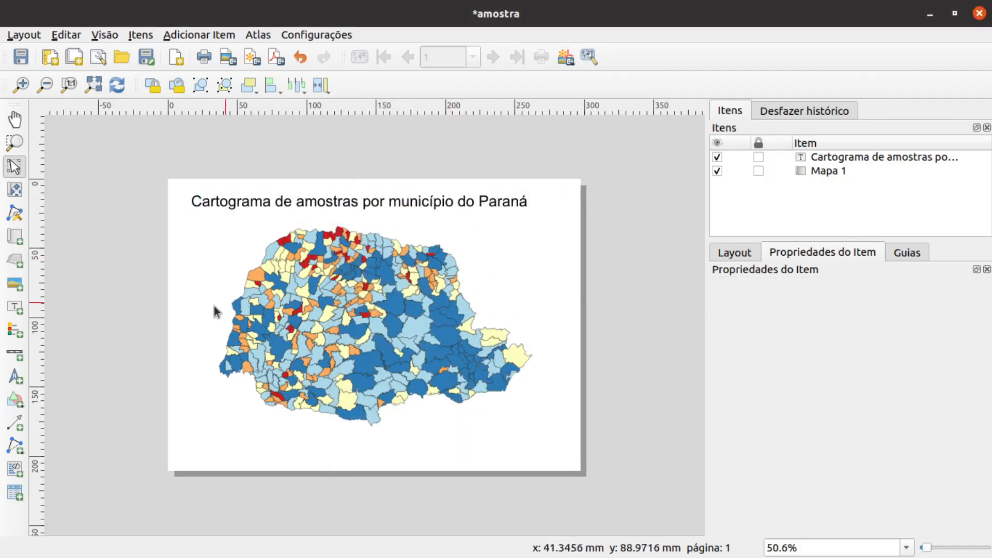
# Add a legend in the empty area northeast of the map and shift it slightly toward the page's right edge.
pyautogui.click(18, 333)
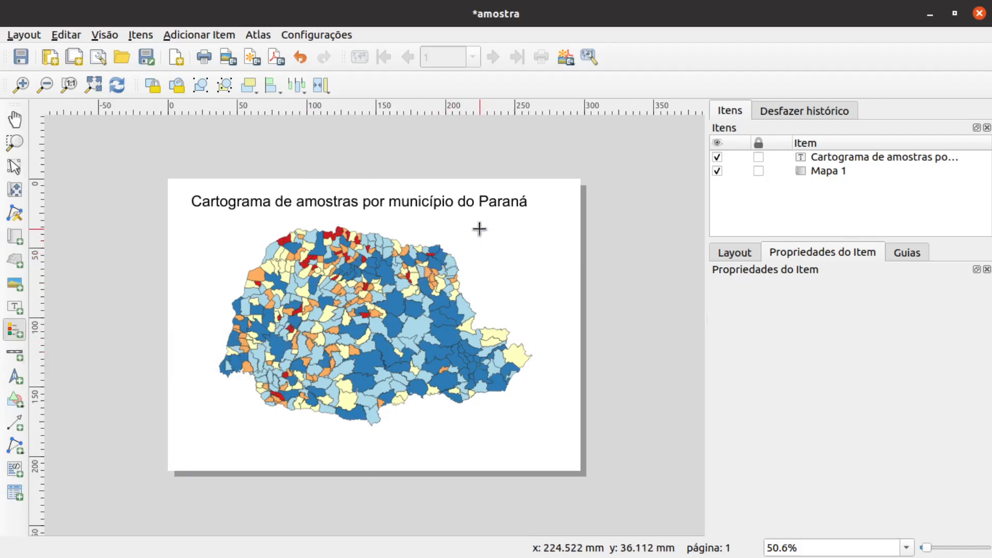
pyautogui.moveTo(477, 229); pyautogui.dragTo(568, 320)
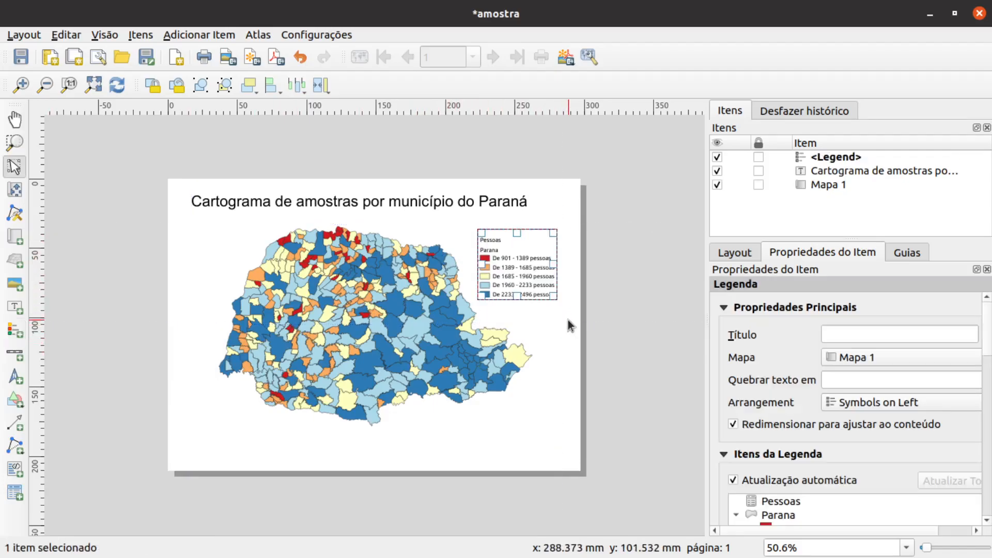
pyautogui.moveTo(497, 272)
pyautogui.mouseDown()
pyautogui.moveTo(515, 276)
pyautogui.moveTo(505, 277)
pyautogui.mouseUp()
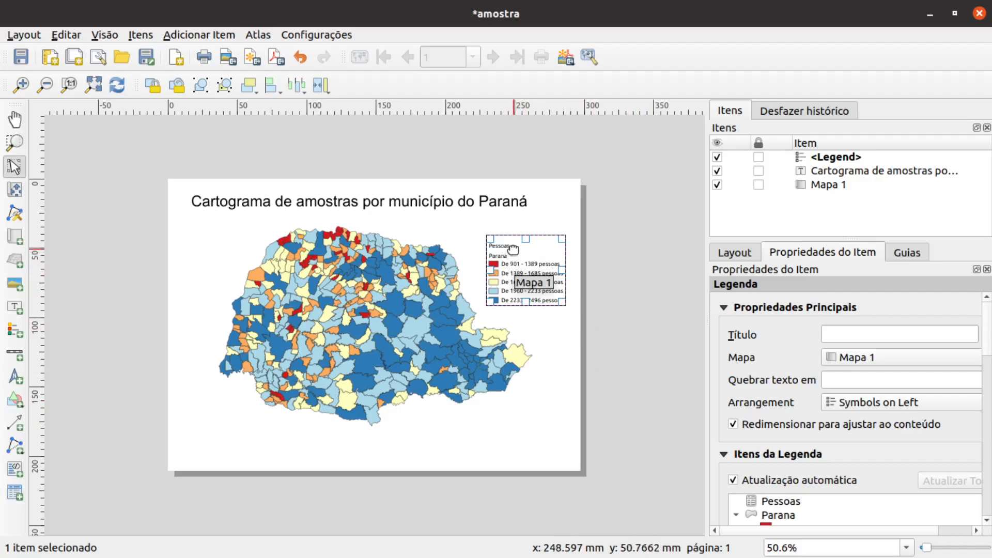
pyautogui.click(603, 339)
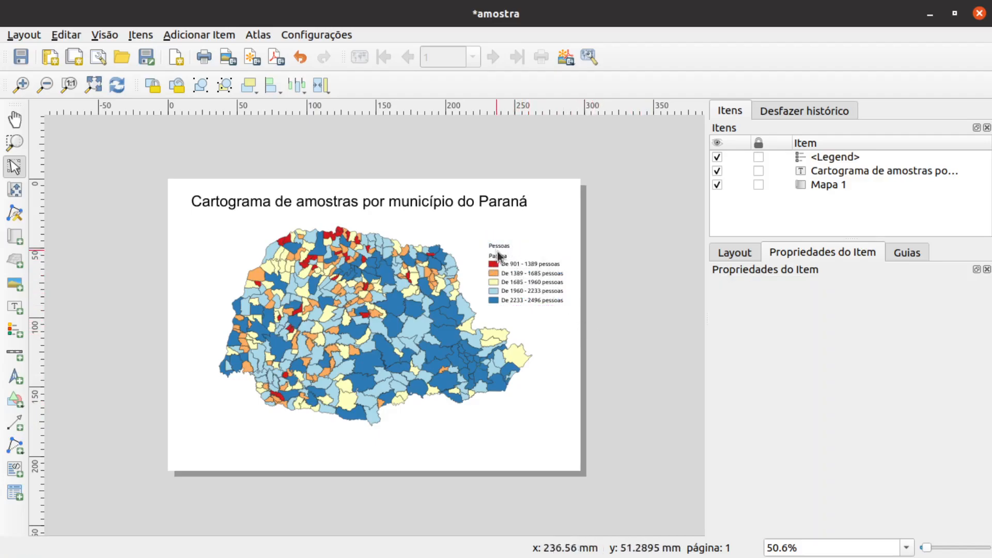
# Turn off the legend's automatic updating and remove the Pessoas entry from its items.
pyautogui.click(531, 269)
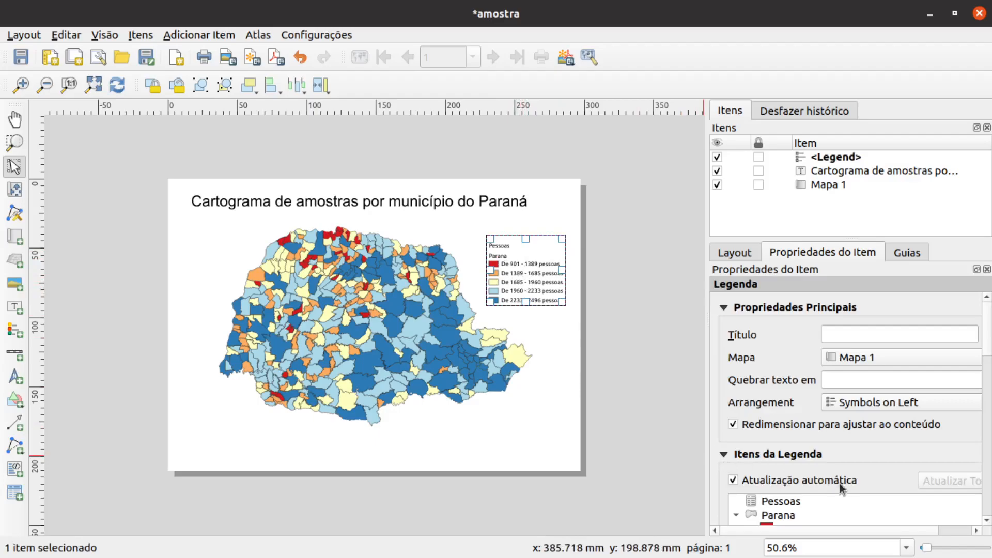
pyautogui.moveTo(988, 321); pyautogui.dragTo(988, 354)
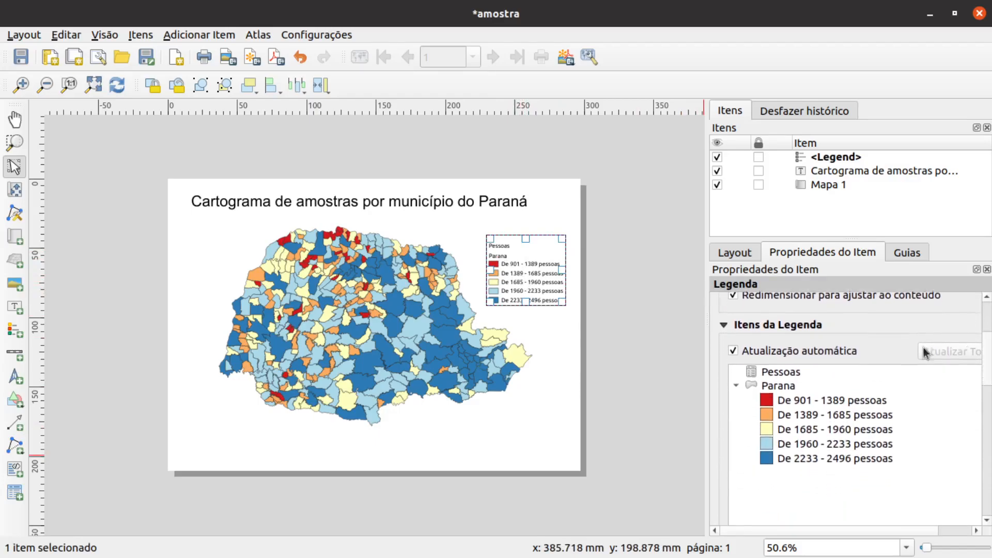
pyautogui.click(786, 372)
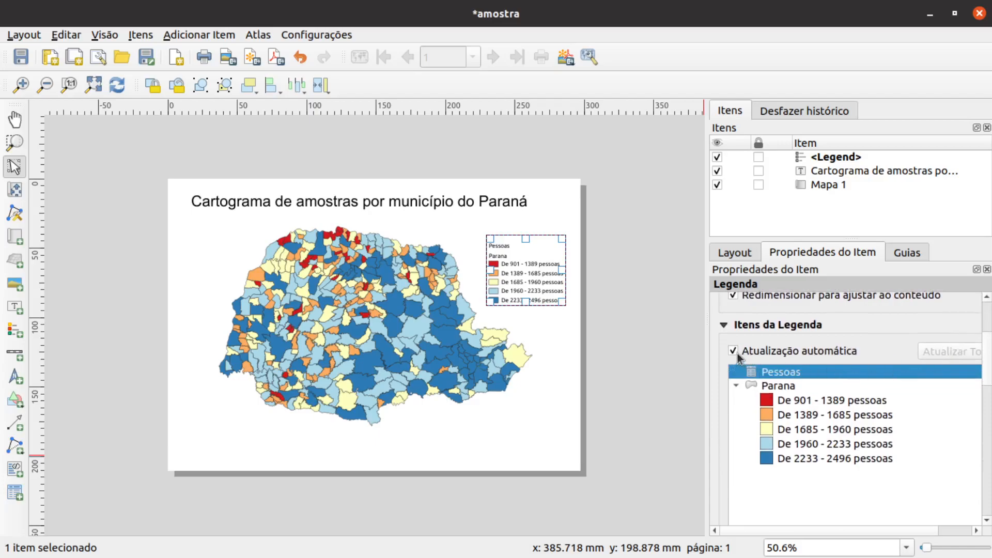
pyautogui.click(734, 352)
pyautogui.click(792, 372)
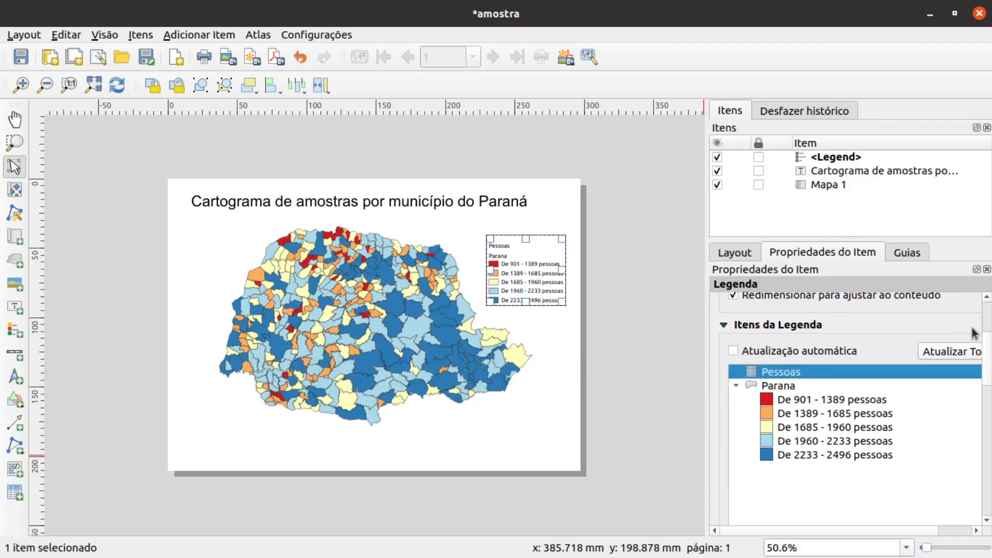
pyautogui.moveTo(988, 334); pyautogui.dragTo(987, 355)
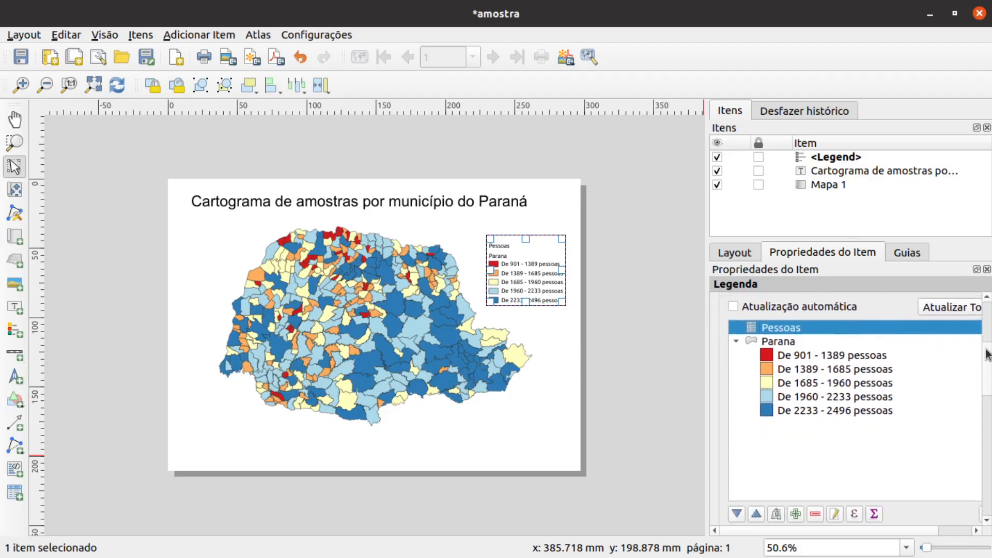
pyautogui.click(815, 514)
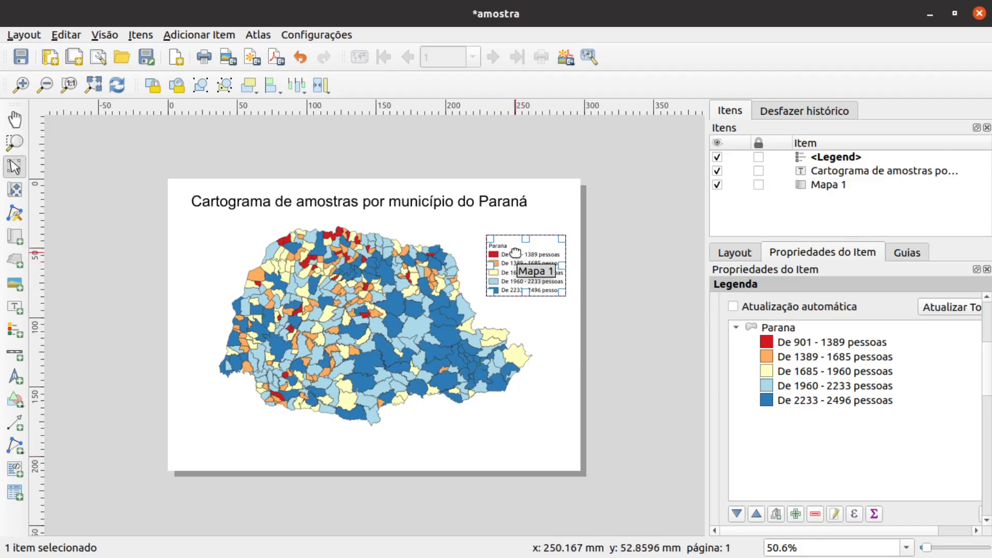
# Rename the legend's Parana heading to "Legenda" and deselect the legend.
pyautogui.click(777, 329)
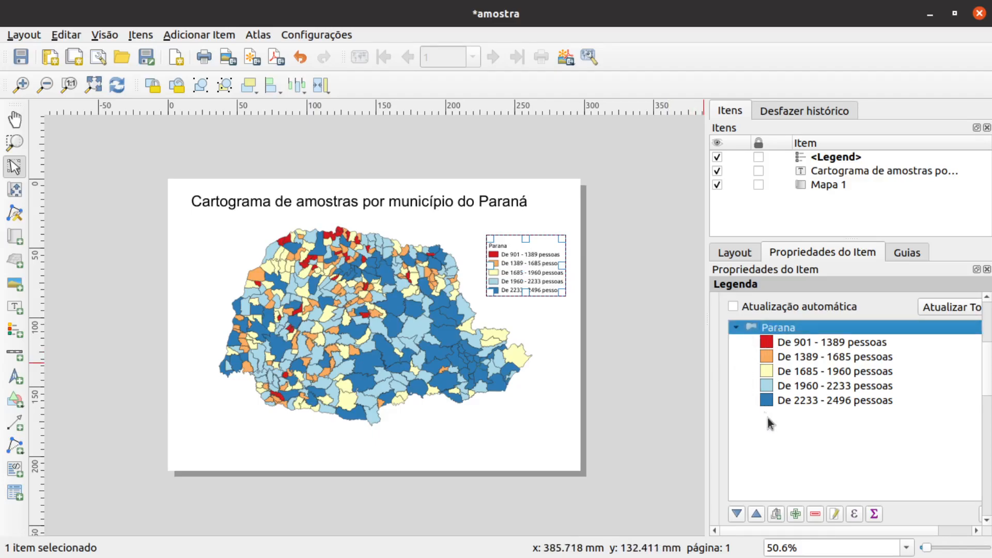
pyautogui.click(834, 514)
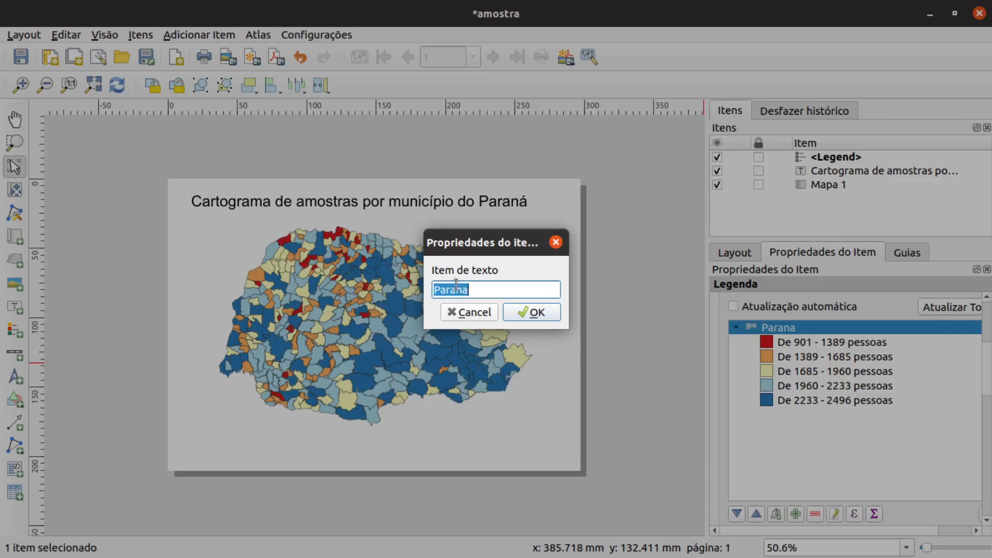
pyautogui.write('Legenda')
pyautogui.click(533, 312)
pyautogui.click(601, 247)
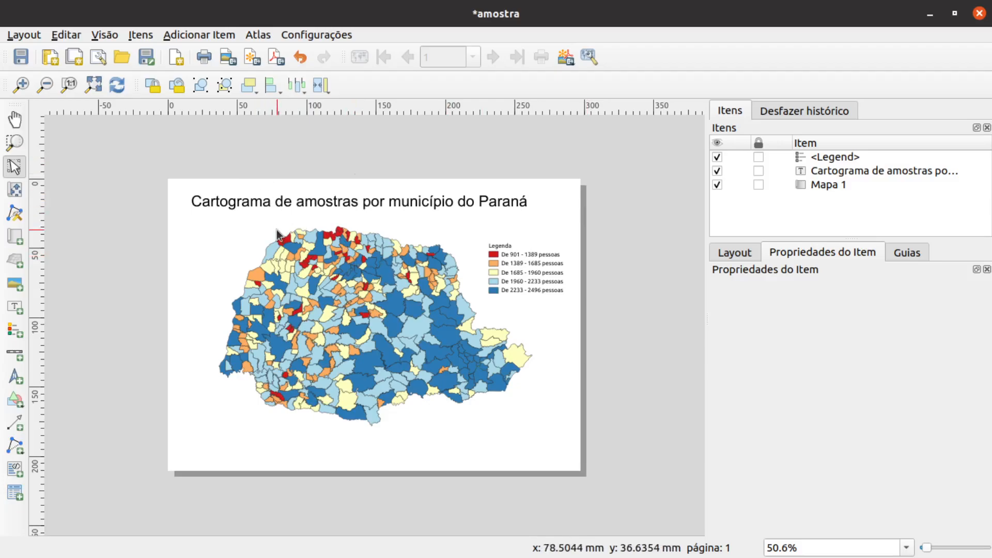
# Export the layout as an image named amostra.png in the Aulas subfolder "Dia 5 - mineracao e analise dados IBGE Eleicoes".
pyautogui.click(25, 36)
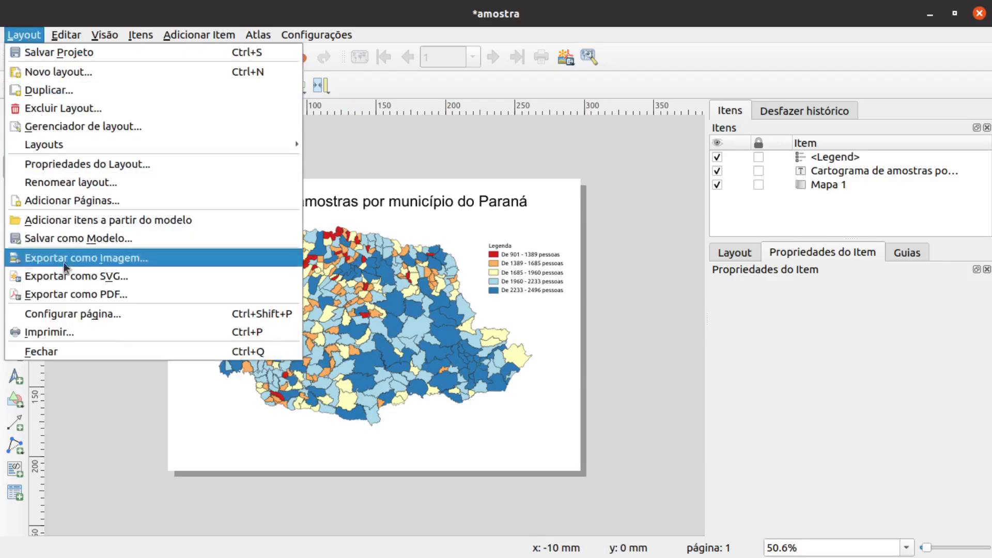
pyautogui.click(101, 261)
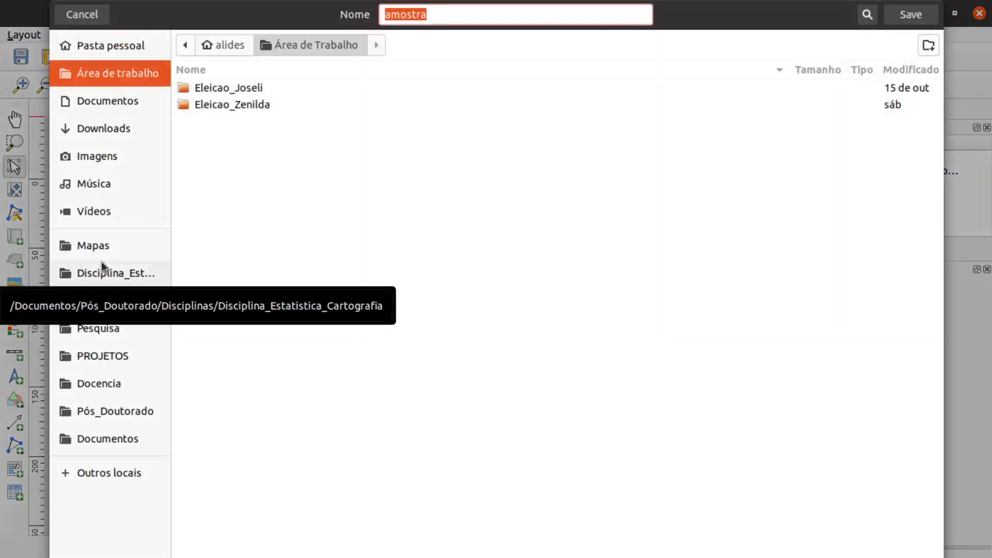
pyautogui.click(145, 271)
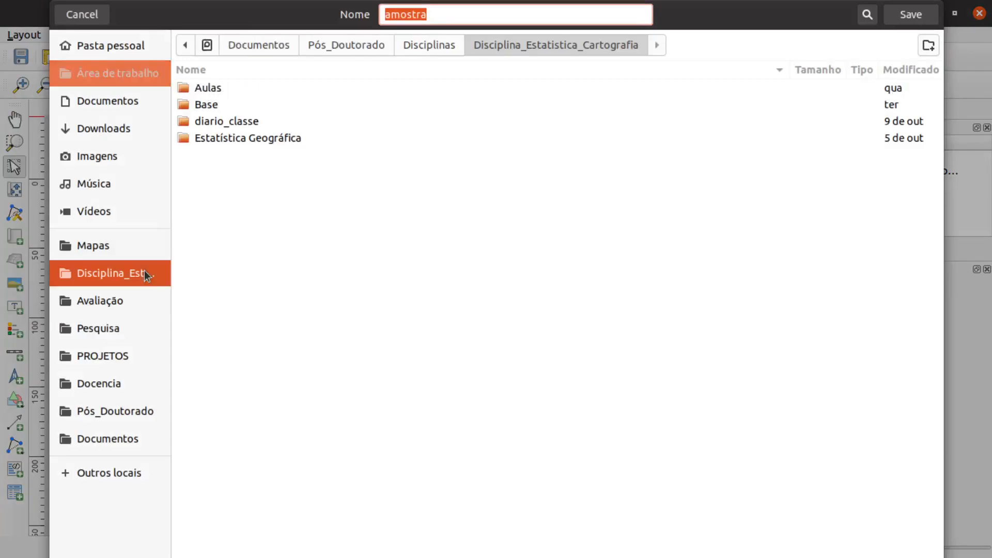
pyautogui.doubleClick(225, 89)
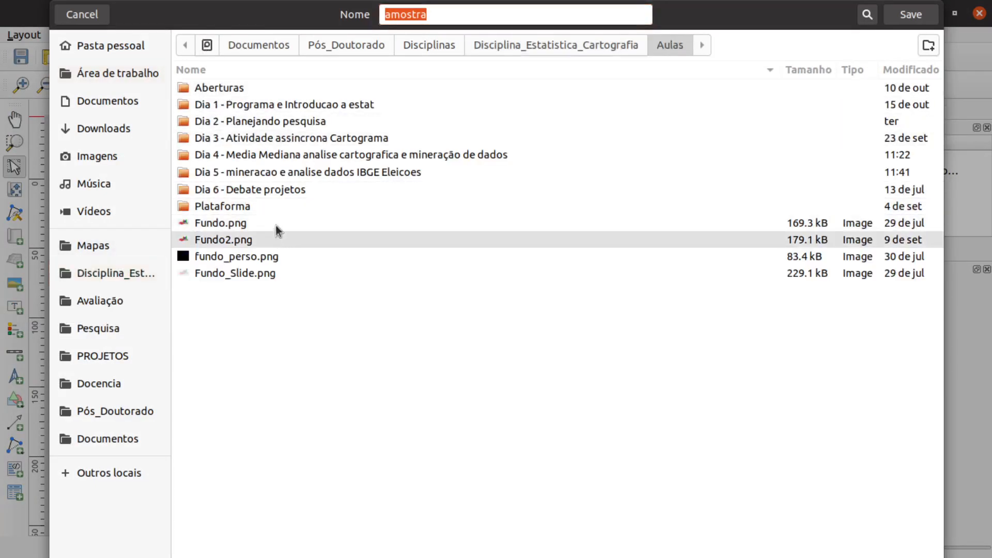
pyautogui.doubleClick(294, 175)
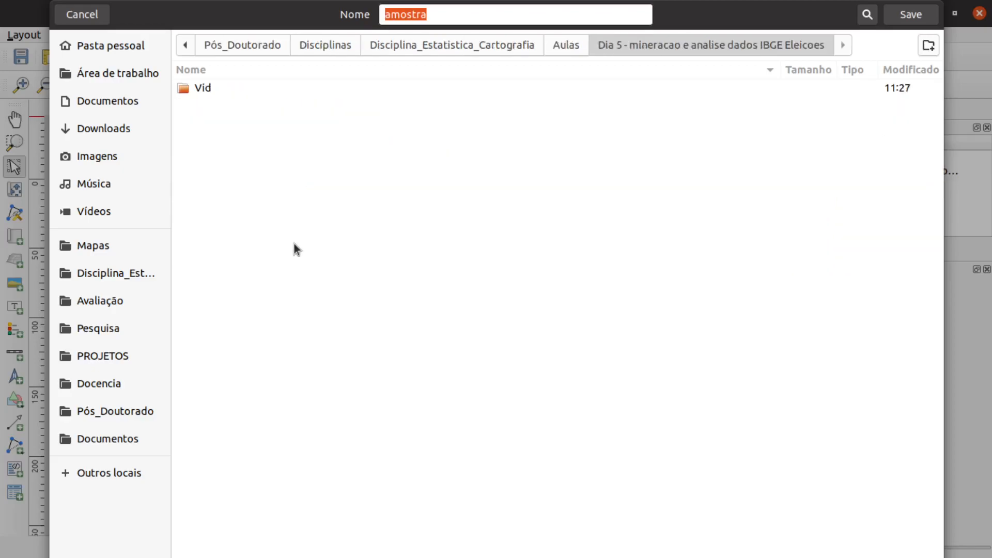
pyautogui.click(440, 14)
pyautogui.doubleClick(440, 14)
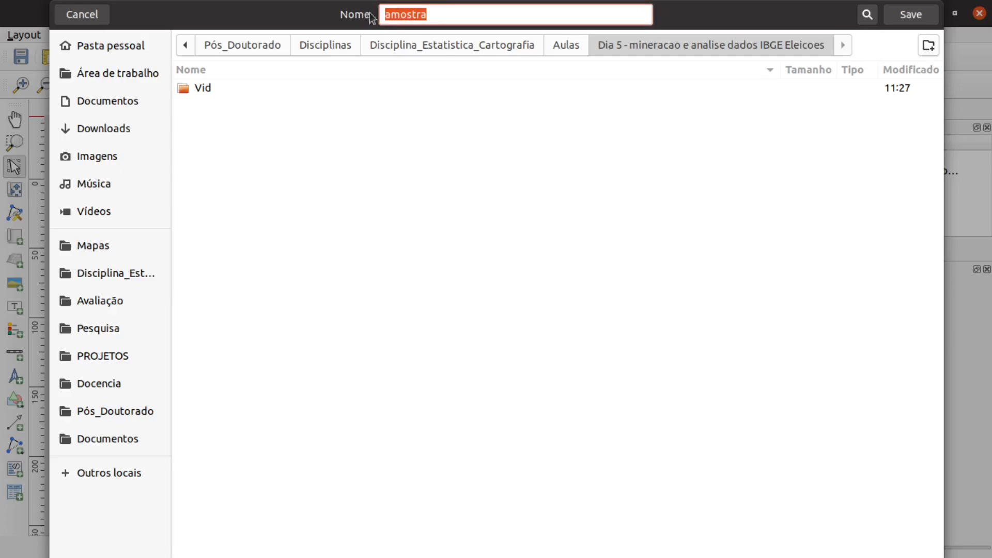
pyautogui.click(441, 14)
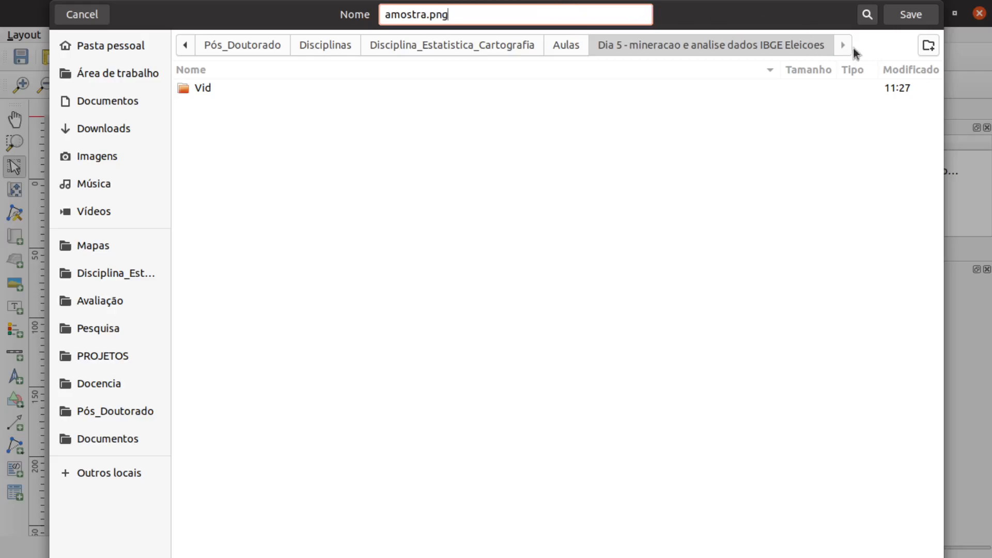
pyautogui.click(906, 14)
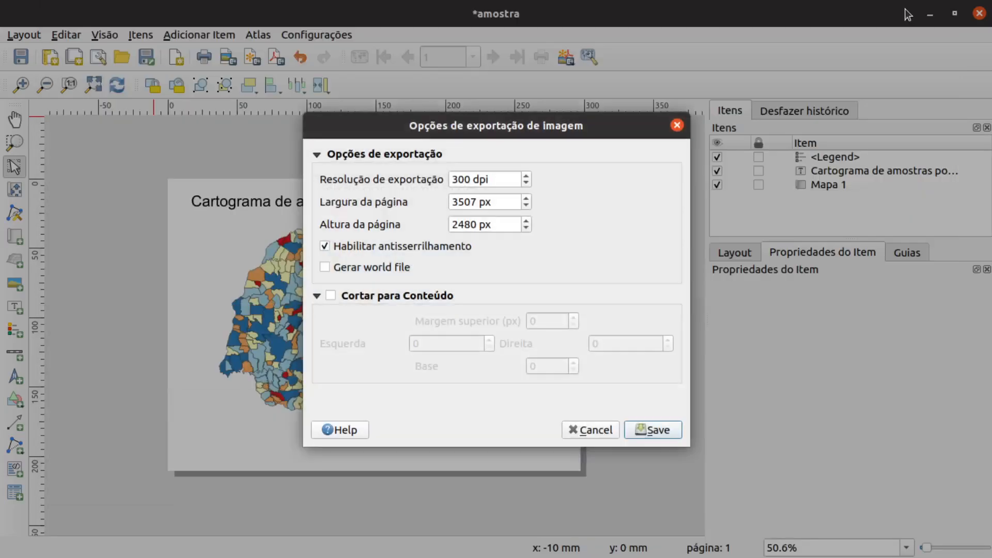
# Set the image export resolution to 100 dpi and save the image.
pyautogui.moveTo(459, 180); pyautogui.dragTo(452, 179)
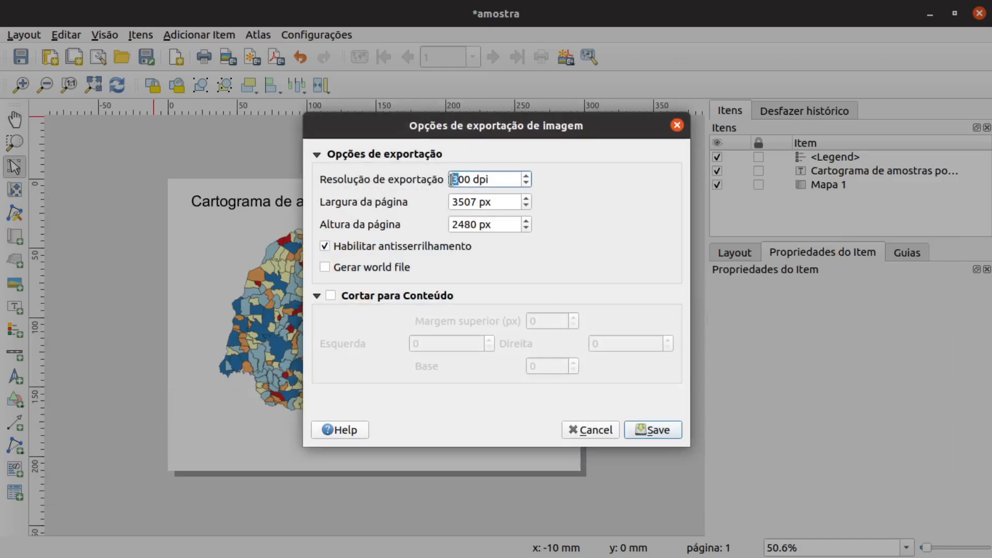
pyautogui.write('1')
pyautogui.click(488, 204)
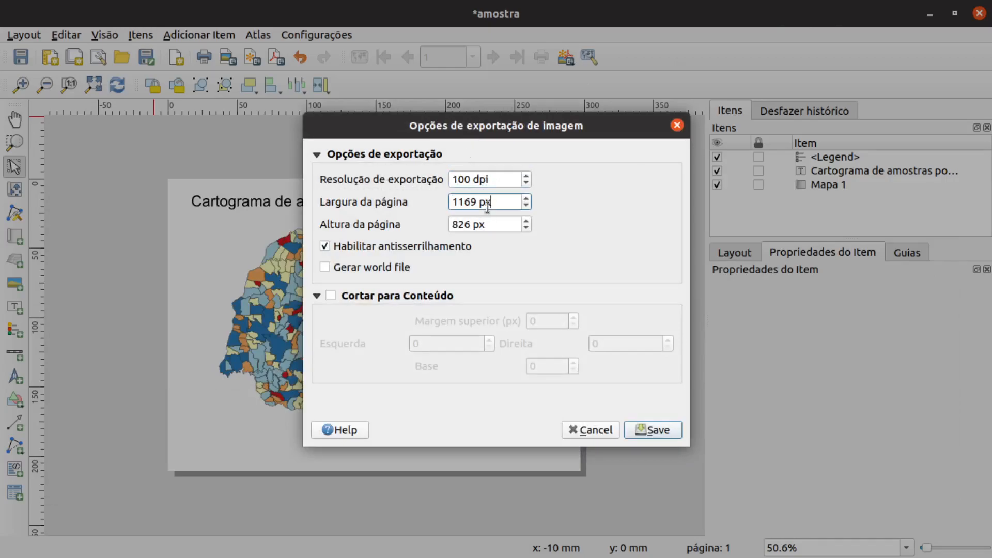
pyautogui.click(645, 432)
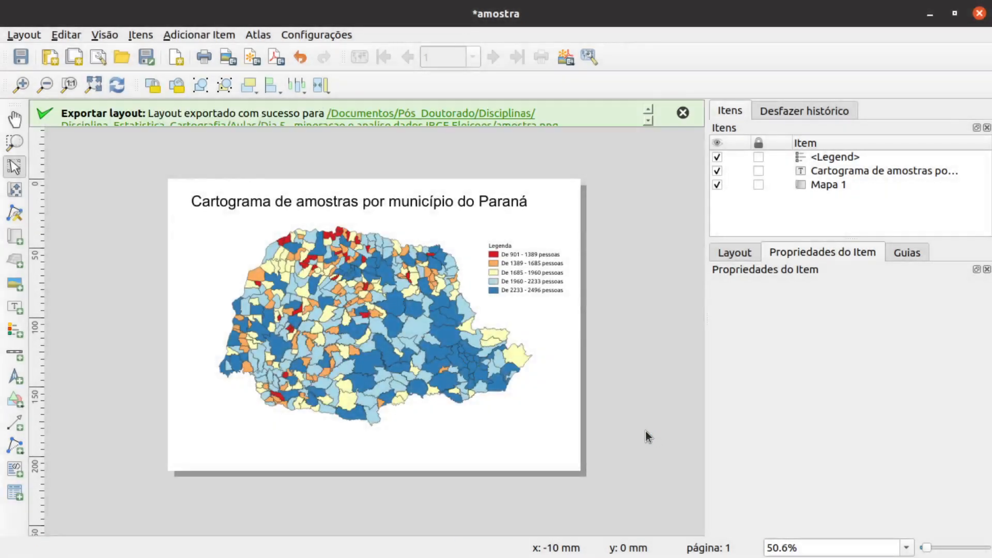
# Close the layout and the layout manager, and quit QGIS without saving the project.
pyautogui.click(978, 14)
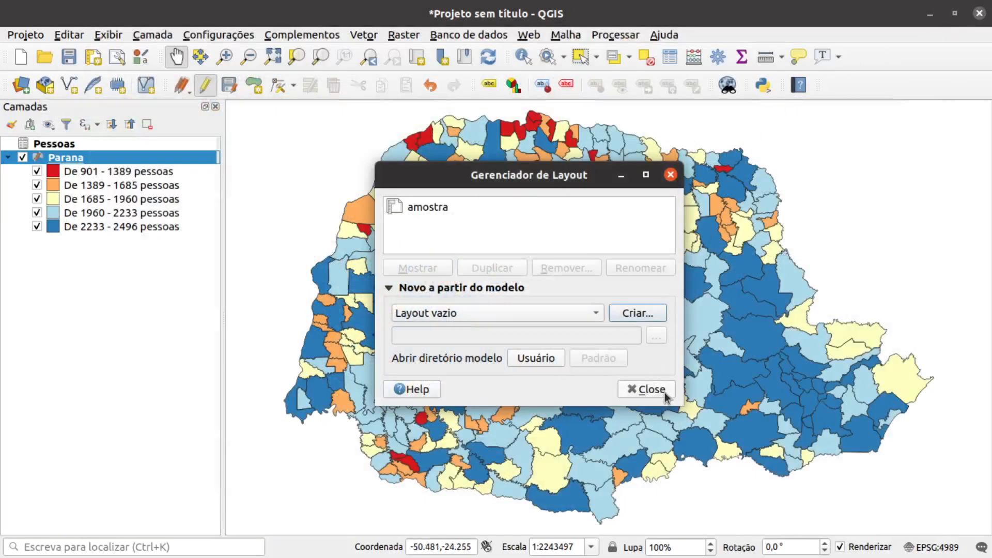
pyautogui.click(666, 396)
pyautogui.click(978, 15)
pyautogui.click(474, 273)
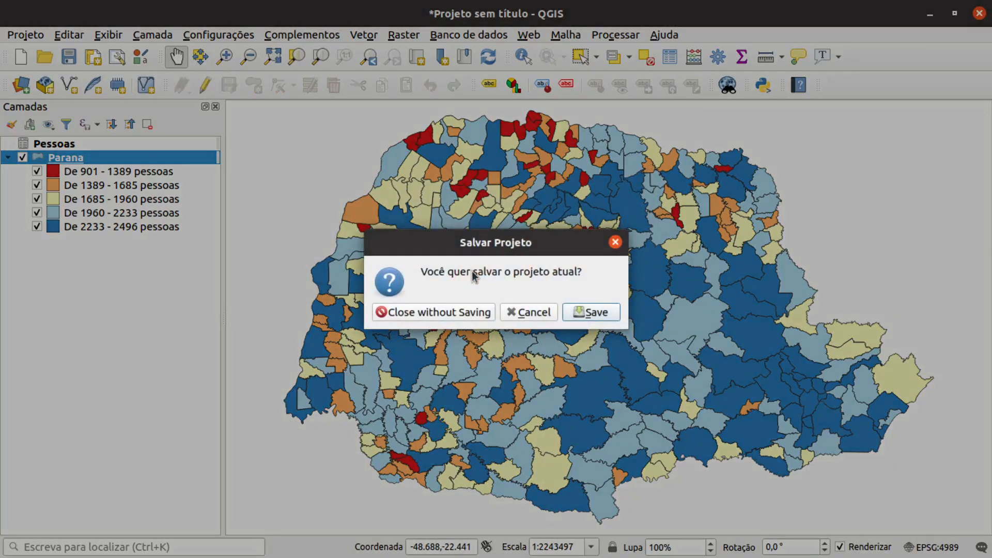
pyautogui.click(463, 316)
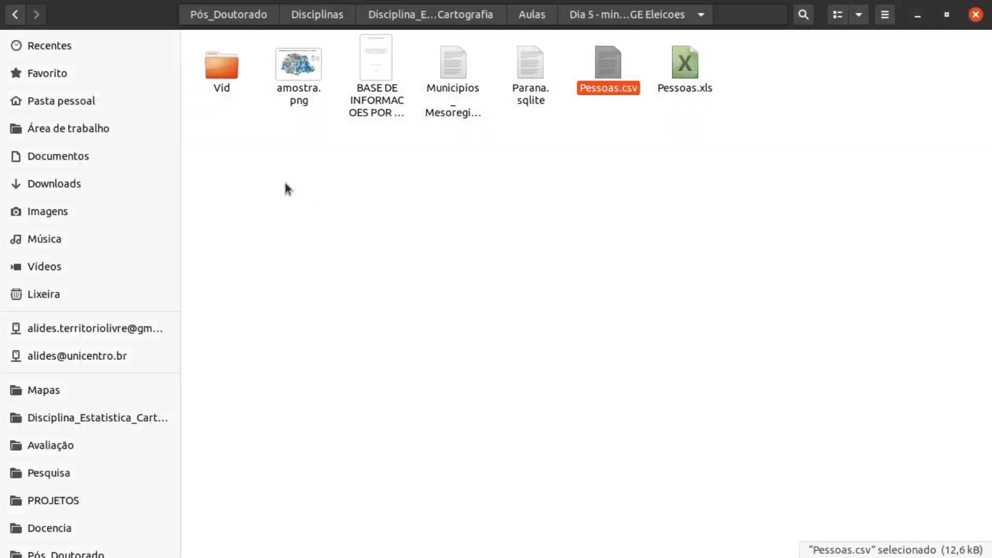
# View the exported amostra.png from the file manager and close the image viewer.
pyautogui.doubleClick(307, 70)
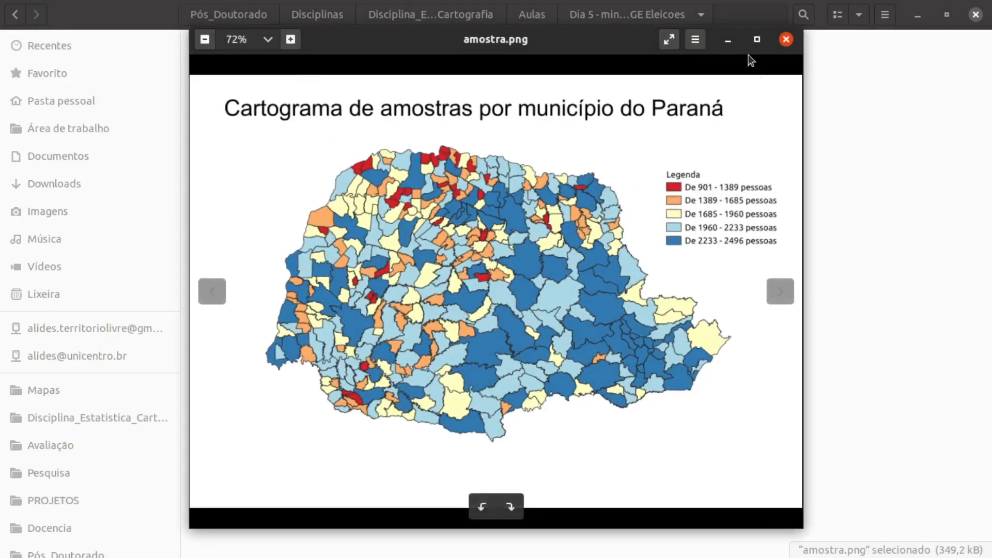
pyautogui.click(785, 39)
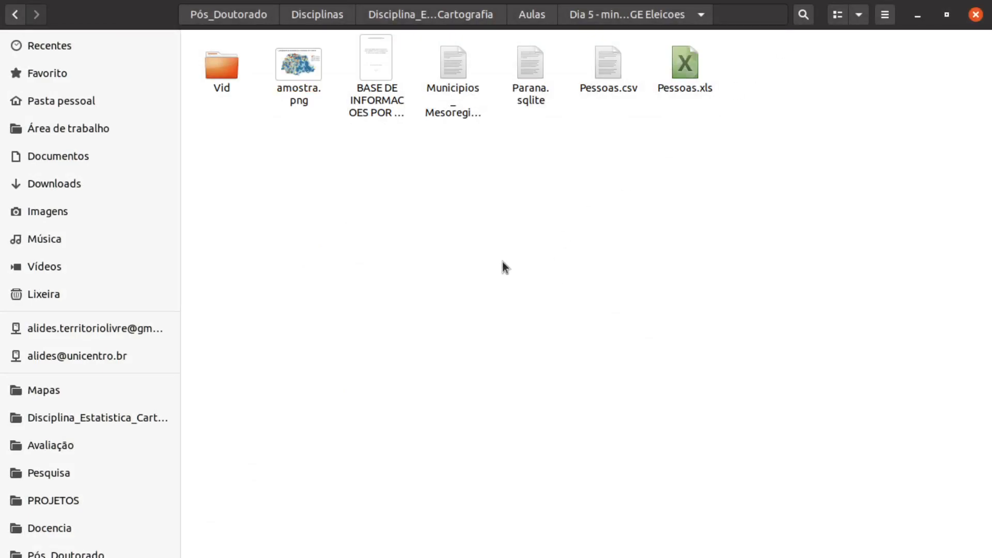
# Open Municipios_Mesoregiao_Parana.csv in LibreOffice Calc, accepting the offered text import settings.
pyautogui.click(465, 125)
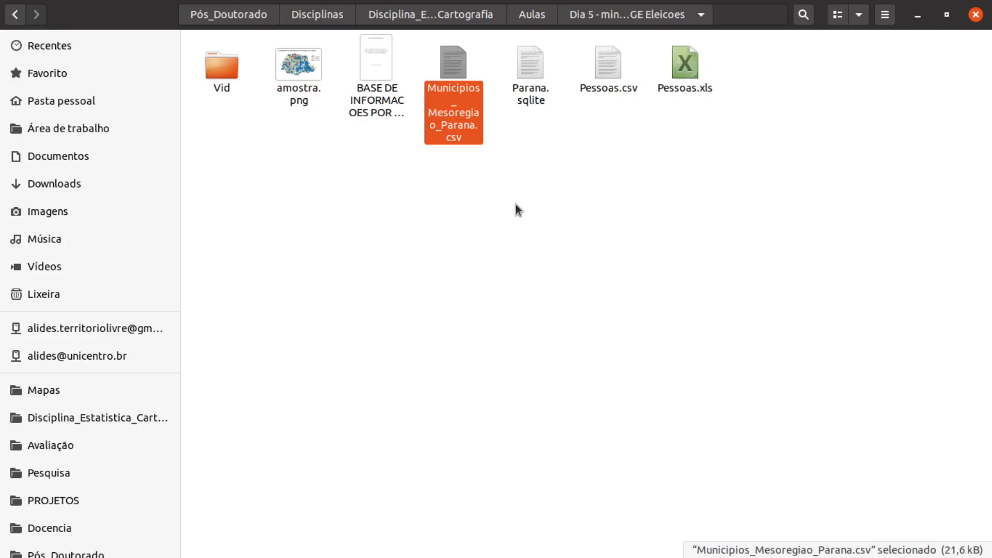
pyautogui.click(513, 201)
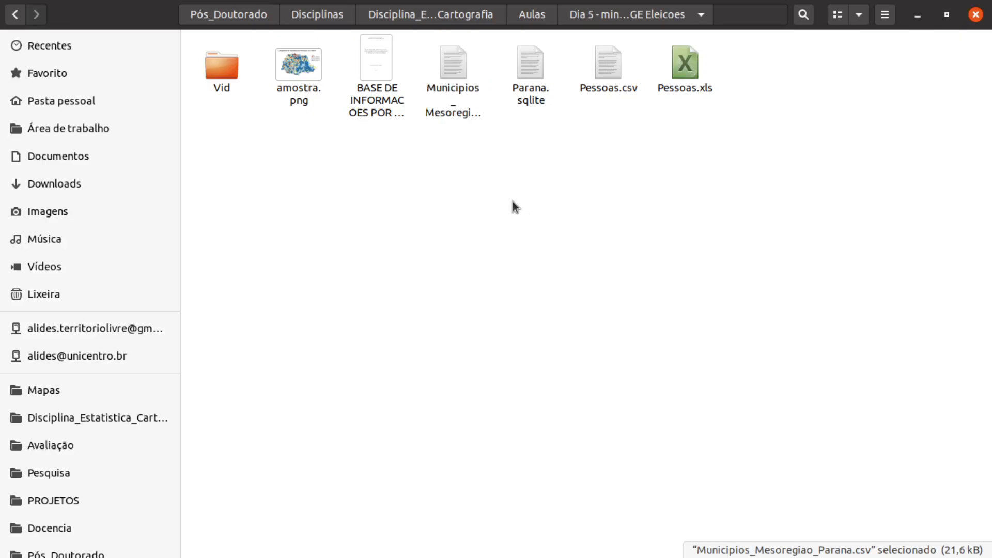
pyautogui.click(468, 109)
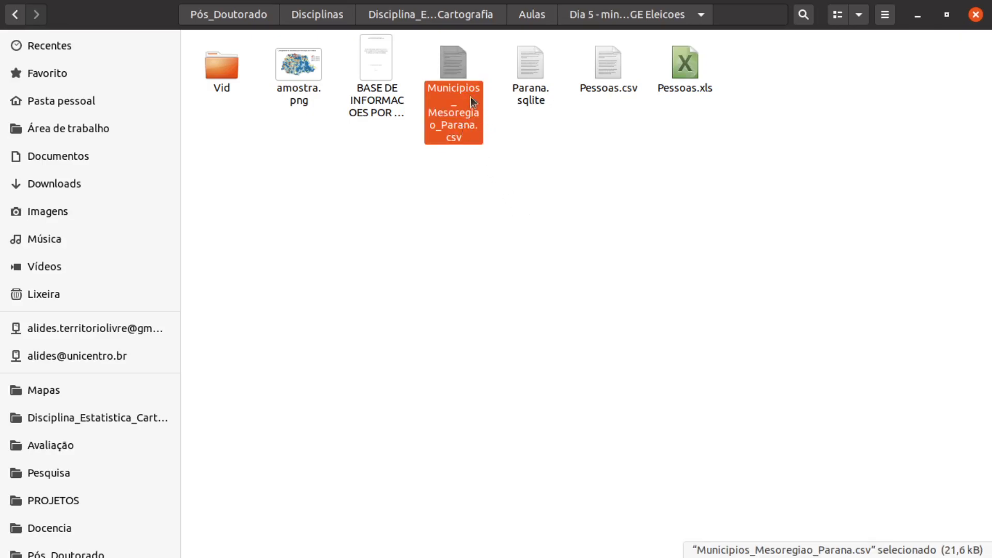
pyautogui.doubleClick(452, 71)
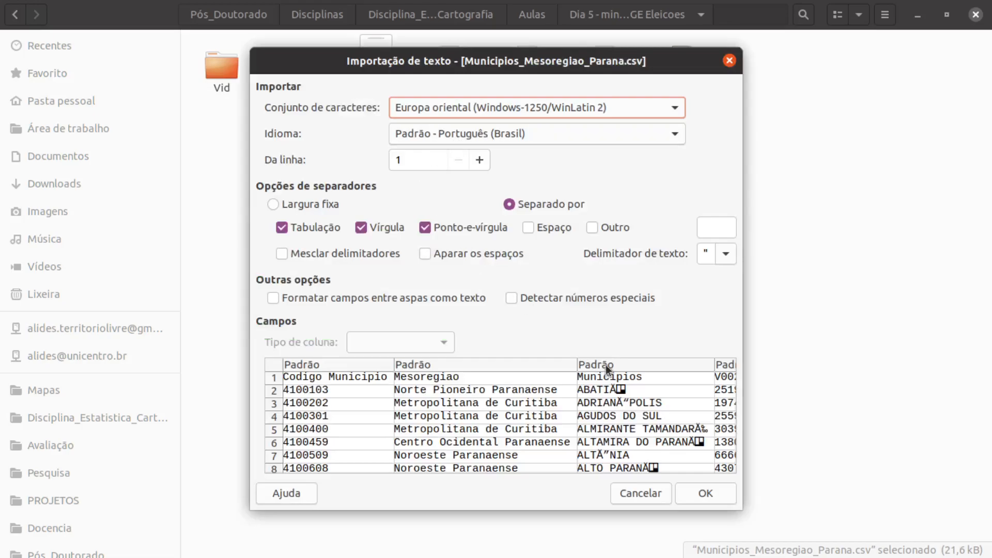
pyautogui.click(712, 495)
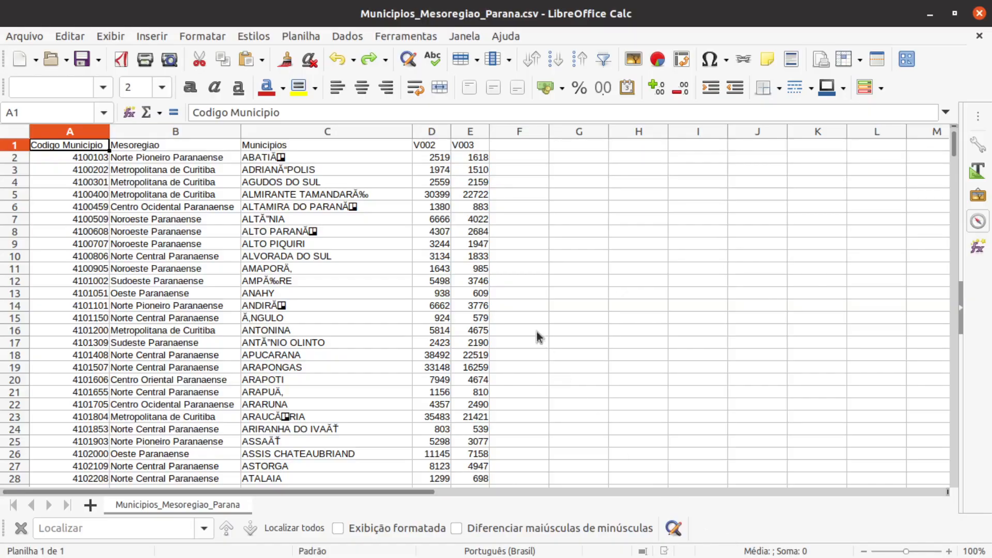
# Examine the Mesoregiao, Municipios, V002 and V003 columns of the municipality spreadsheet.
pyautogui.click(436, 182)
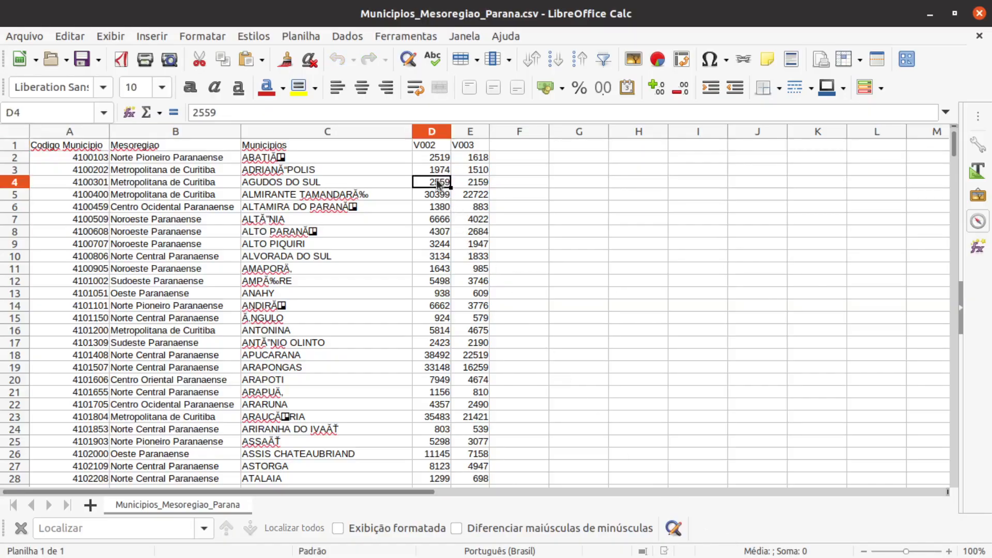
pyautogui.click(150, 144)
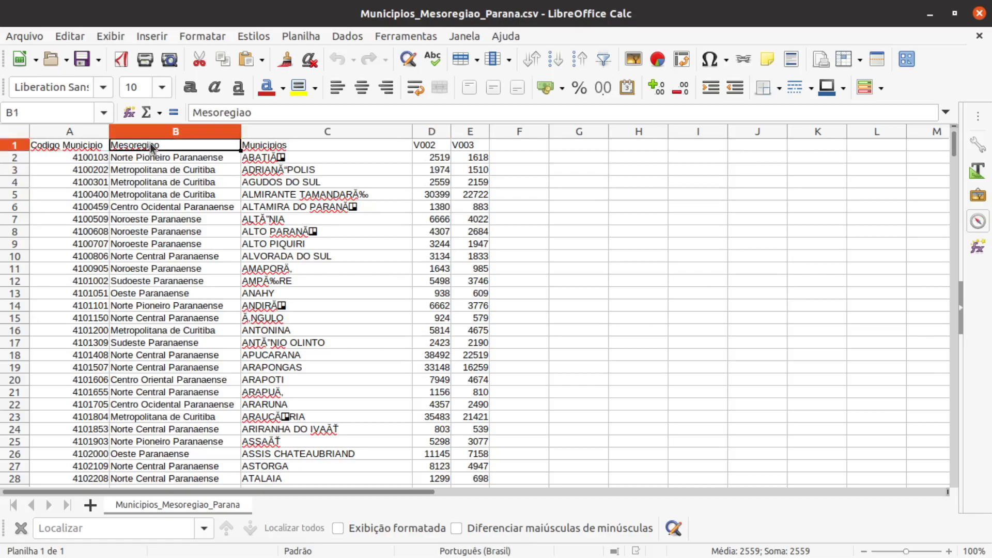
pyautogui.click(288, 147)
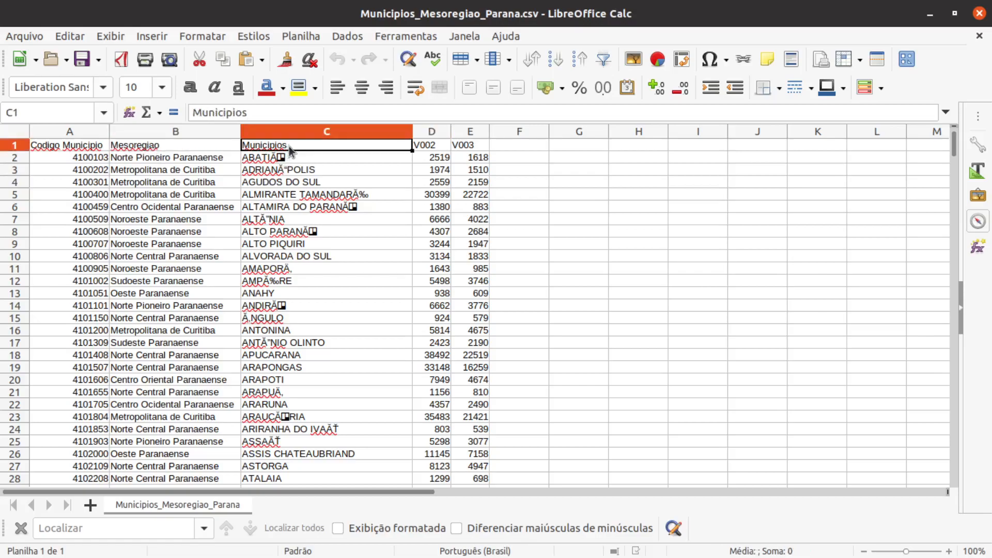
pyautogui.click(420, 148)
pyautogui.click(454, 145)
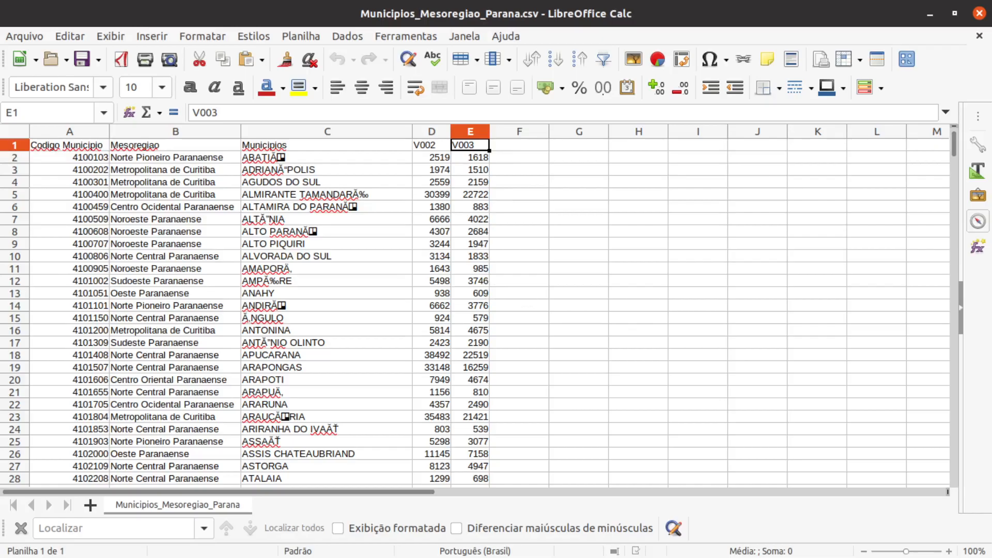
# Return to the file manager and open the 2010 census PDF describing the data by census tract.
pyautogui.hotkey('ctrl', 'q')
pyautogui.click(398, 259)
pyautogui.click(392, 91)
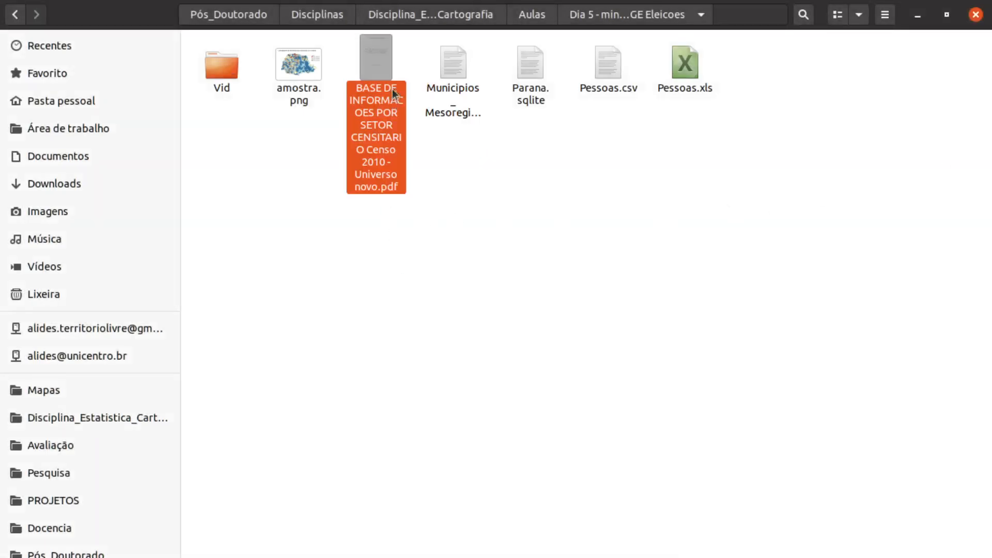
pyautogui.doubleClick(381, 56)
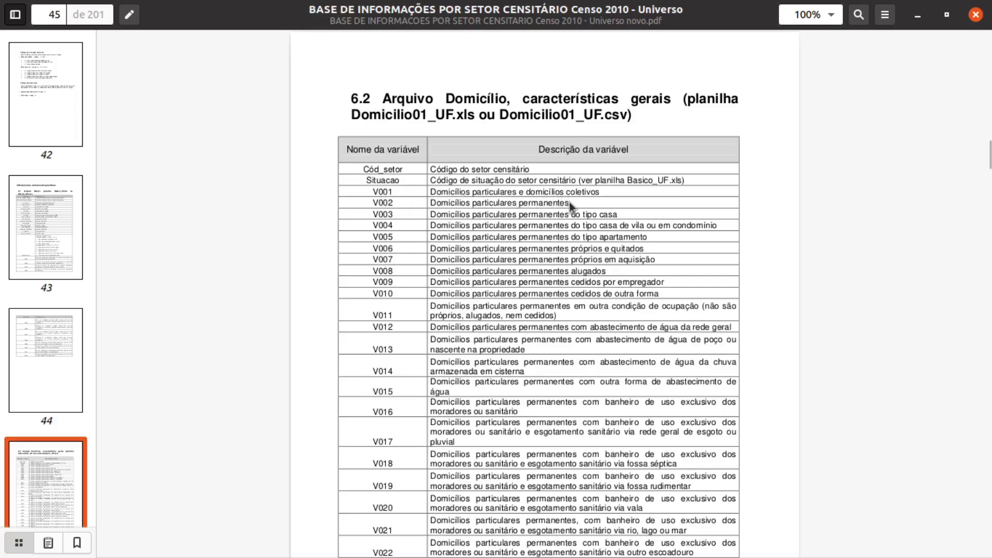
# Look up the description of variable V002 in section 6.2 of the census PDF, and close the document.
pyautogui.moveTo(570, 202); pyautogui.dragTo(423, 204)
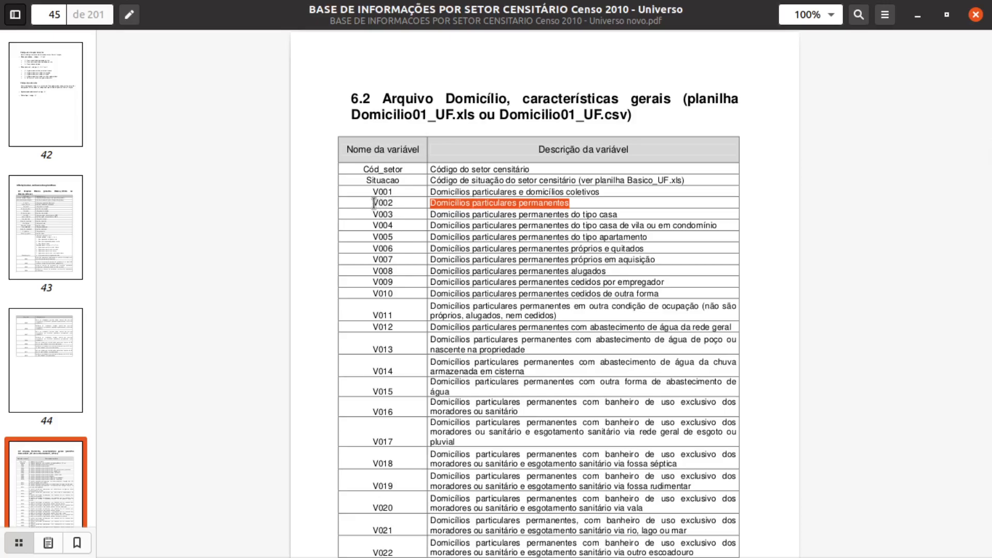
pyautogui.moveTo(373, 203); pyautogui.dragTo(392, 203)
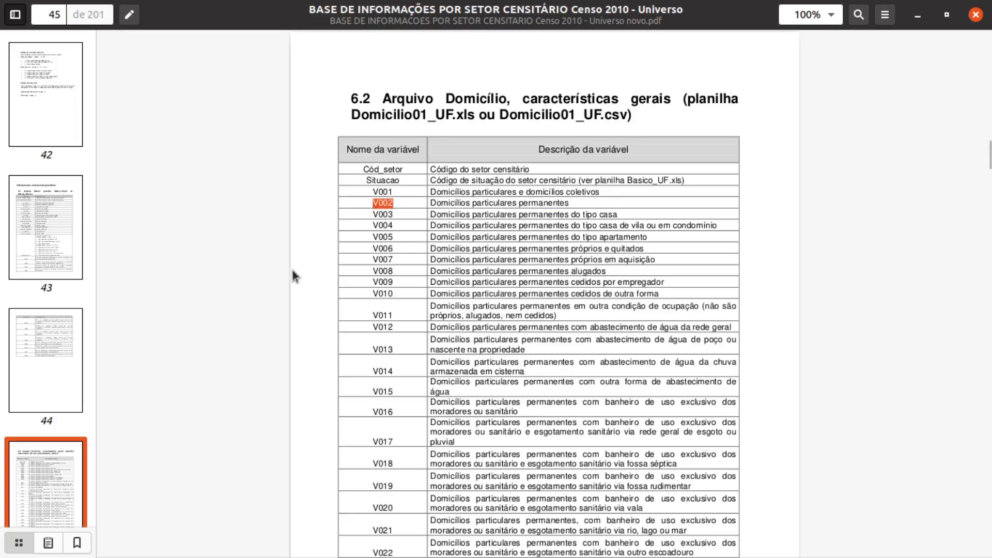
pyautogui.scroll(-10, 368, 374)
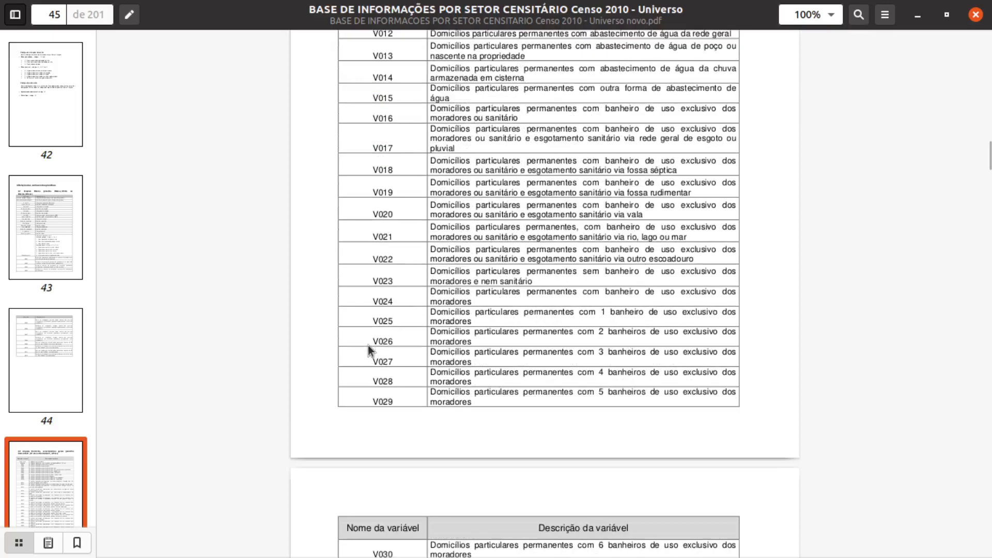
pyautogui.scroll(-6, 399, 344)
pyautogui.scroll(18, 403, 331)
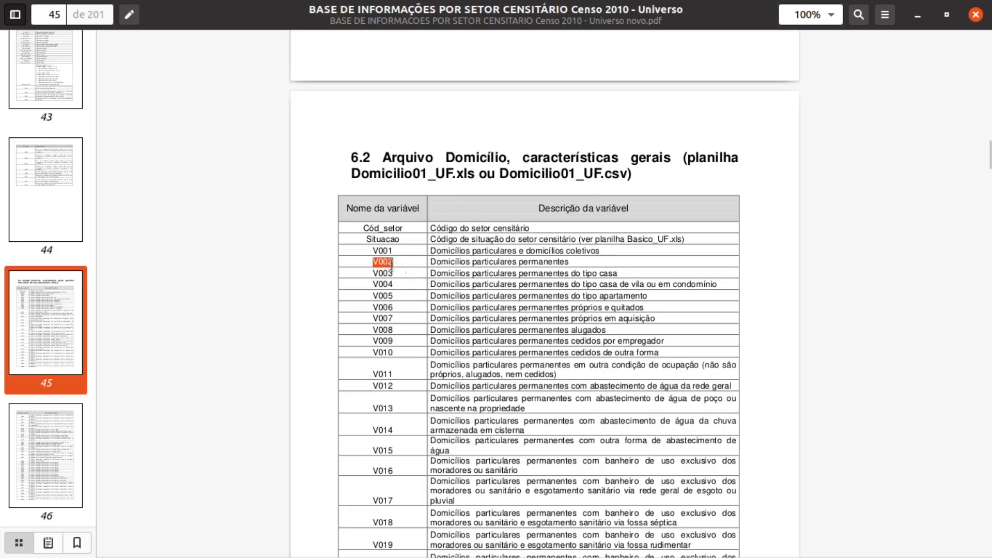
pyautogui.click(374, 263)
pyautogui.click(975, 15)
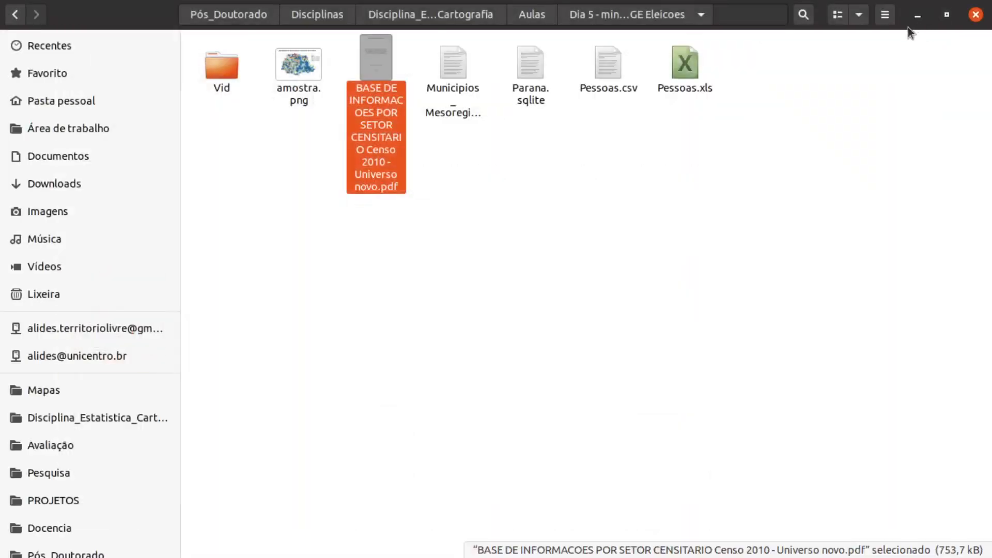
# Check the V002 and V003 columns in the Calc spreadsheet again and reopen the census PDF from the file manager.
pyautogui.hotkey('alt', 'Tab')
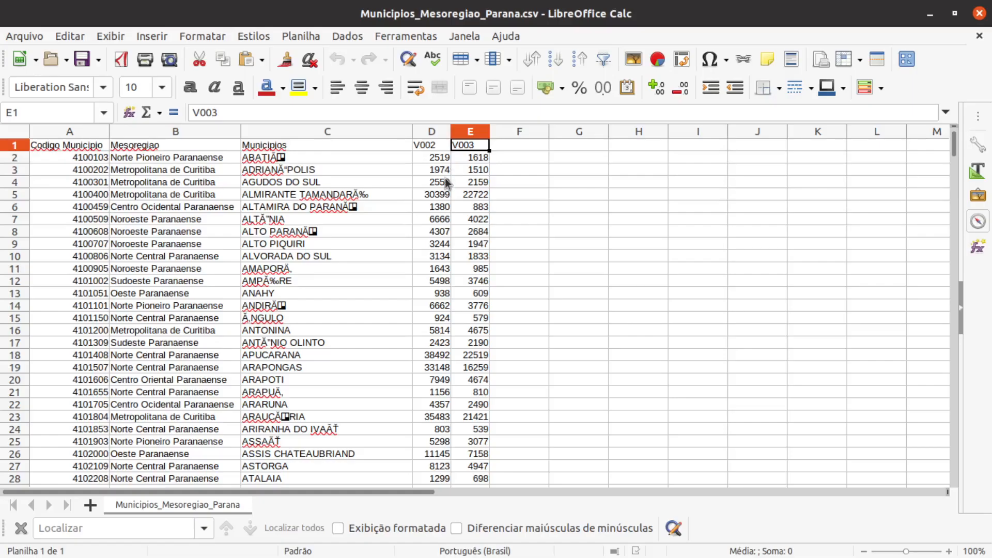
pyautogui.hotkey('alt', 'Tab')
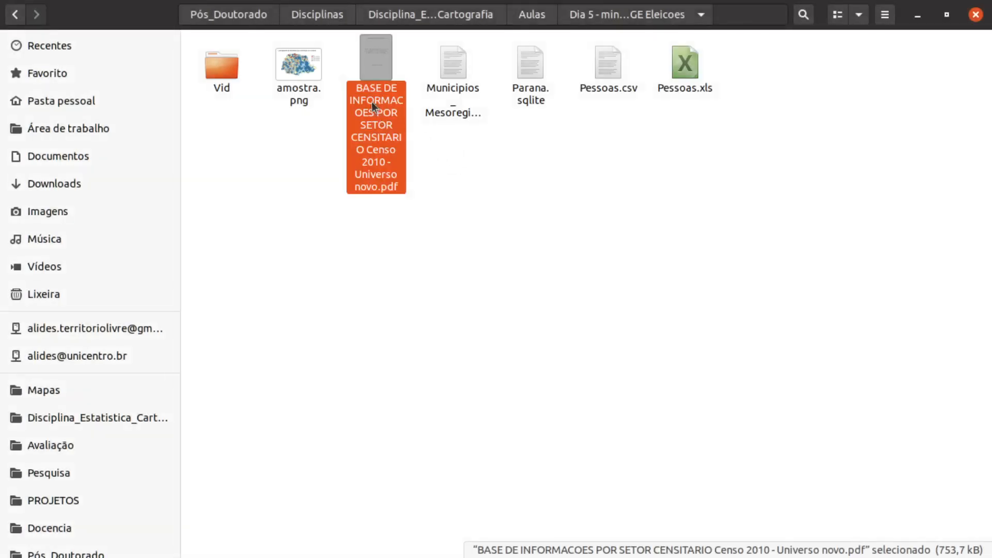
pyautogui.doubleClick(377, 78)
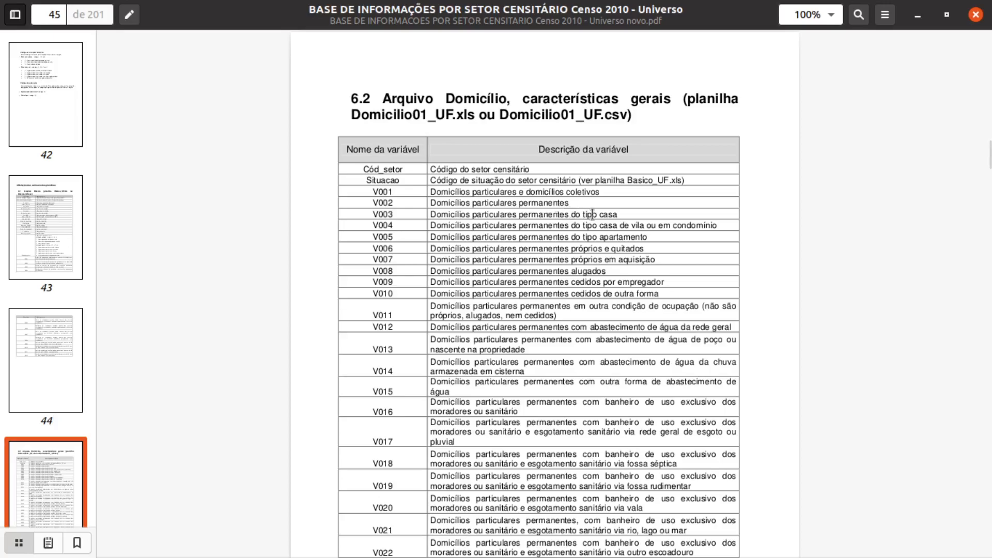
# Close the census PDF and switch to SOFA Statistics to open its data import.
pyautogui.click(976, 15)
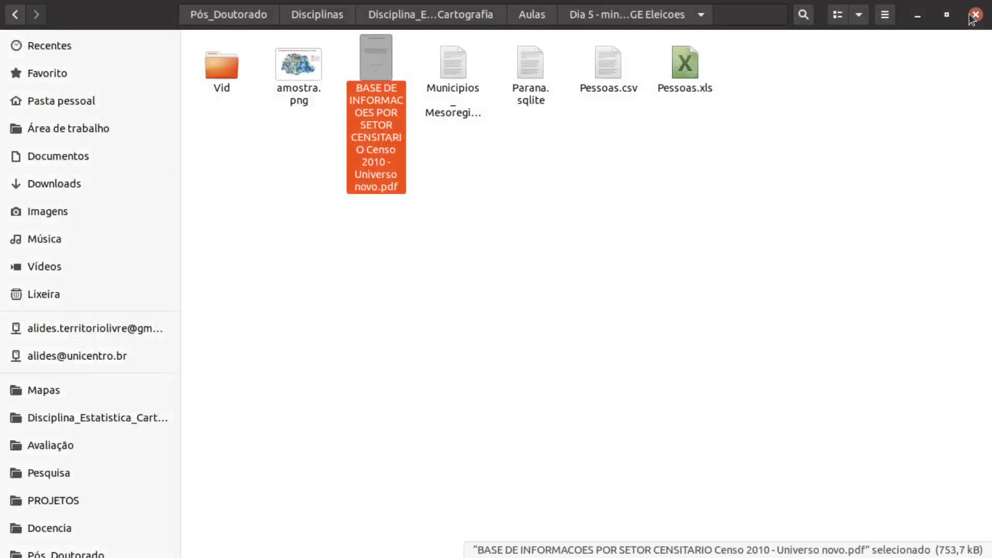
pyautogui.click(480, 182)
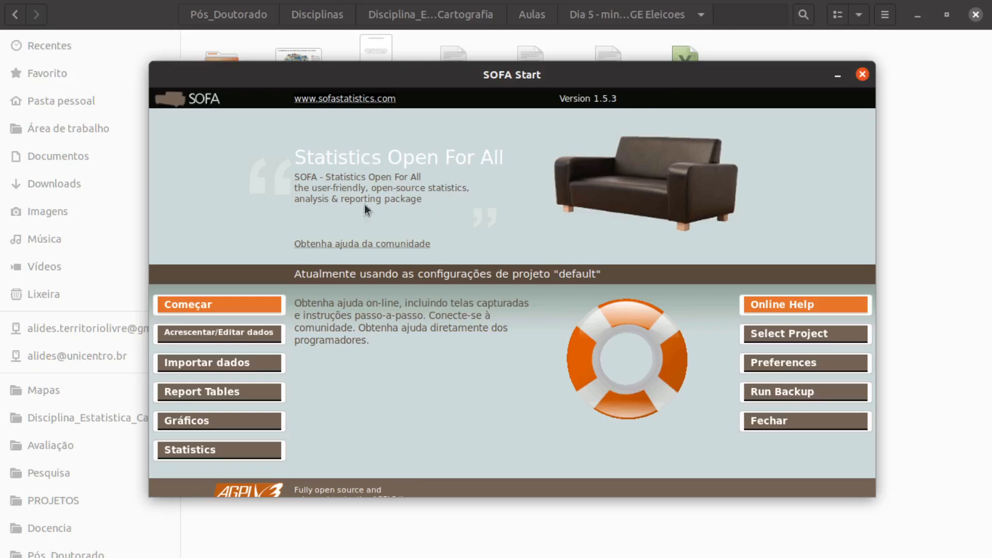
pyautogui.click(242, 366)
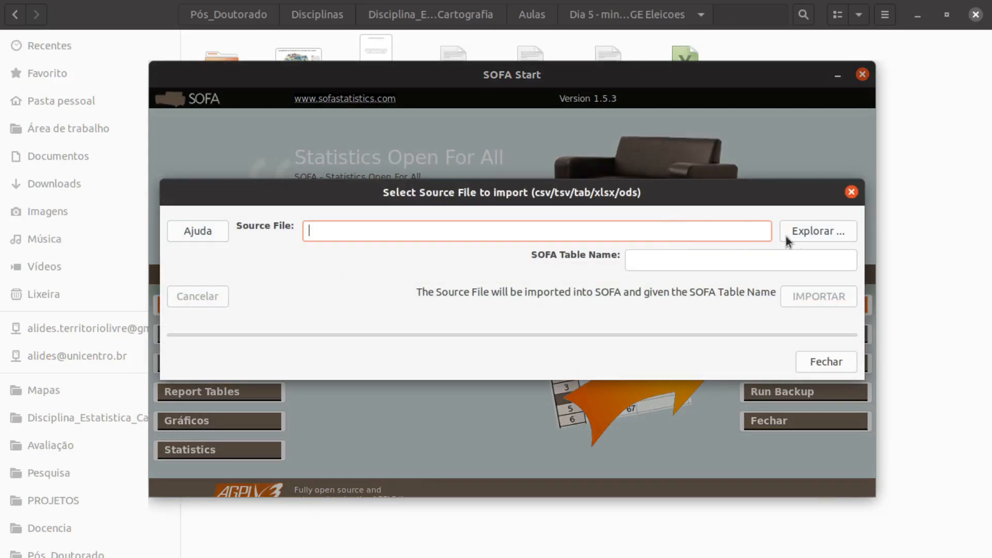
# Choose Municipios_Mesoregiao_Parana.csv from the Dia 5 - mineracao e analise dados IBGE Eleicoes folder under Aulas as the import source file.
pyautogui.click(802, 236)
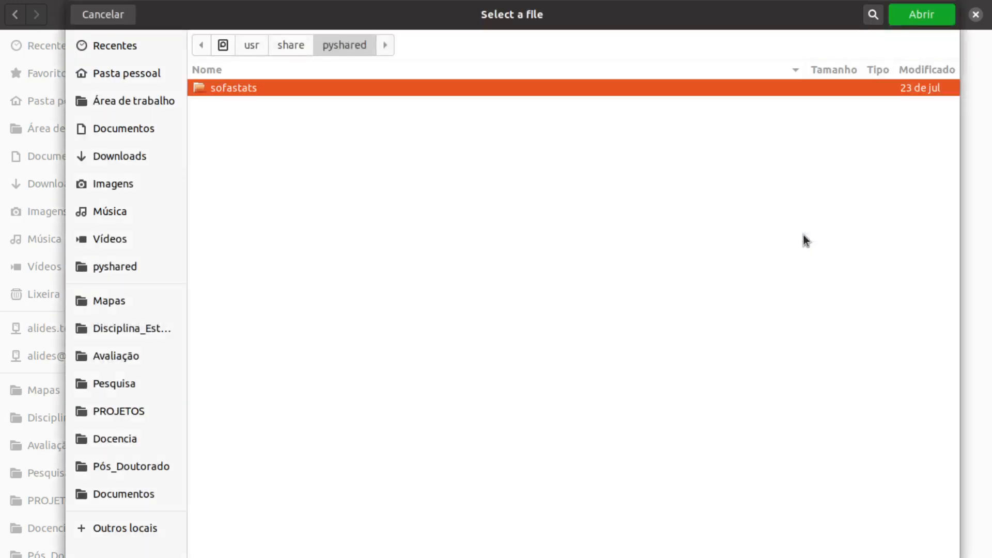
pyautogui.click(156, 323)
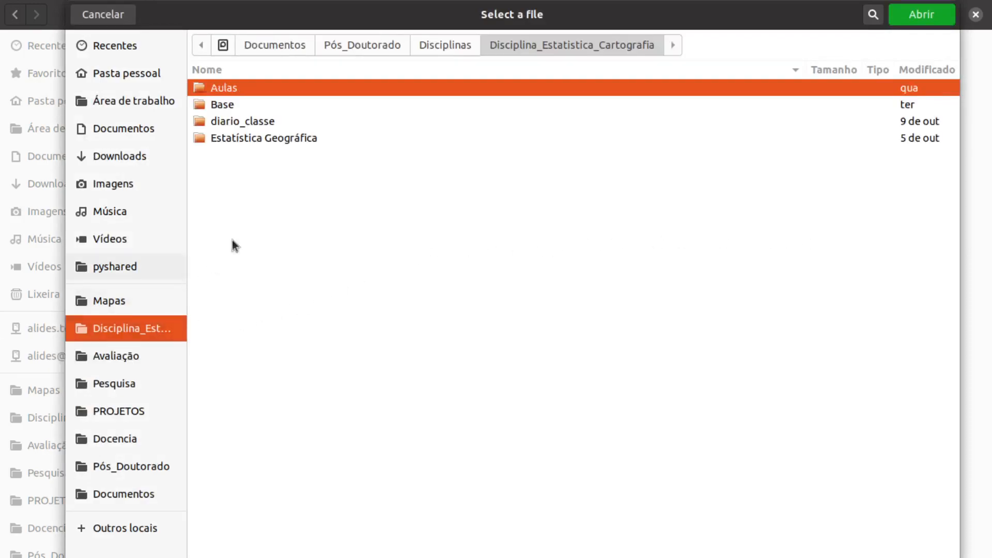
pyautogui.doubleClick(233, 88)
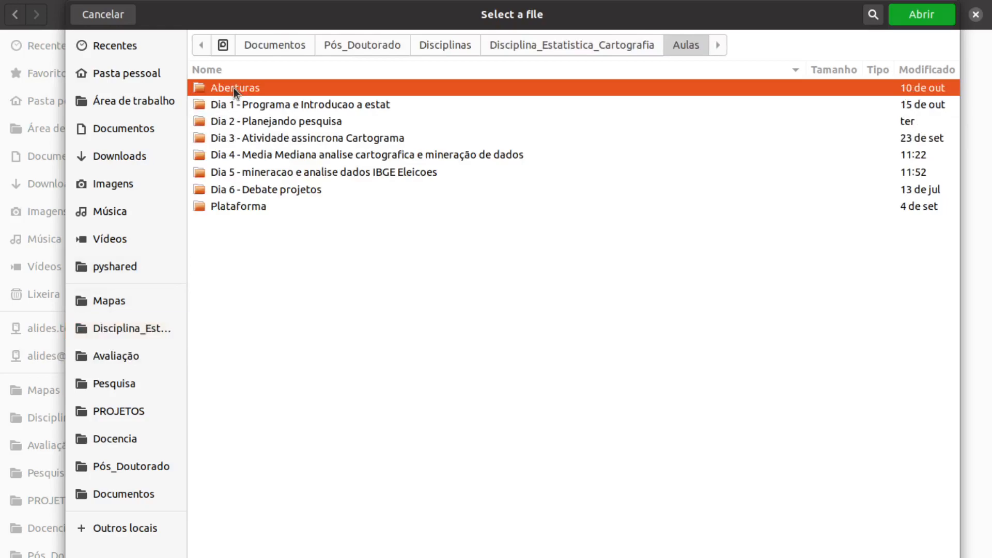
pyautogui.doubleClick(275, 171)
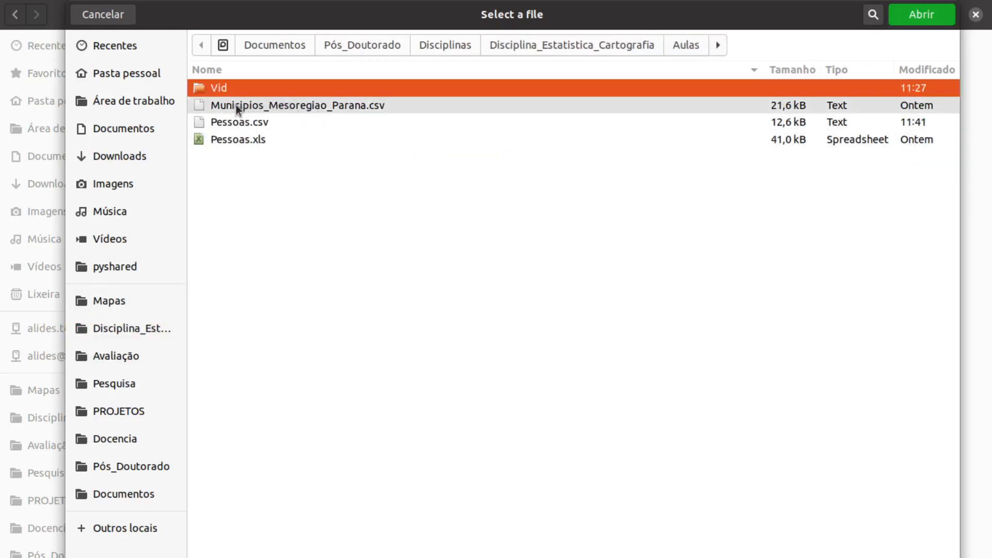
pyautogui.click(405, 106)
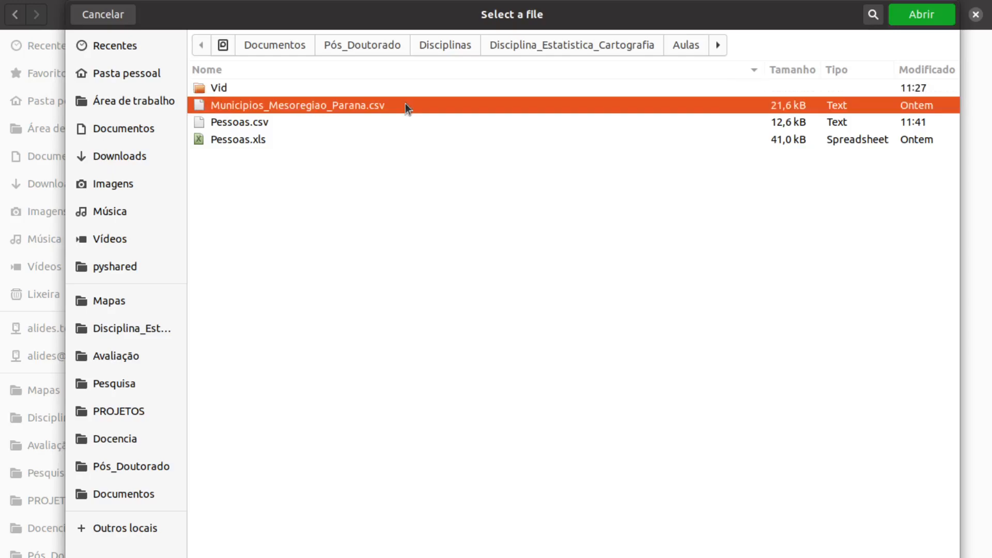
pyautogui.click(933, 15)
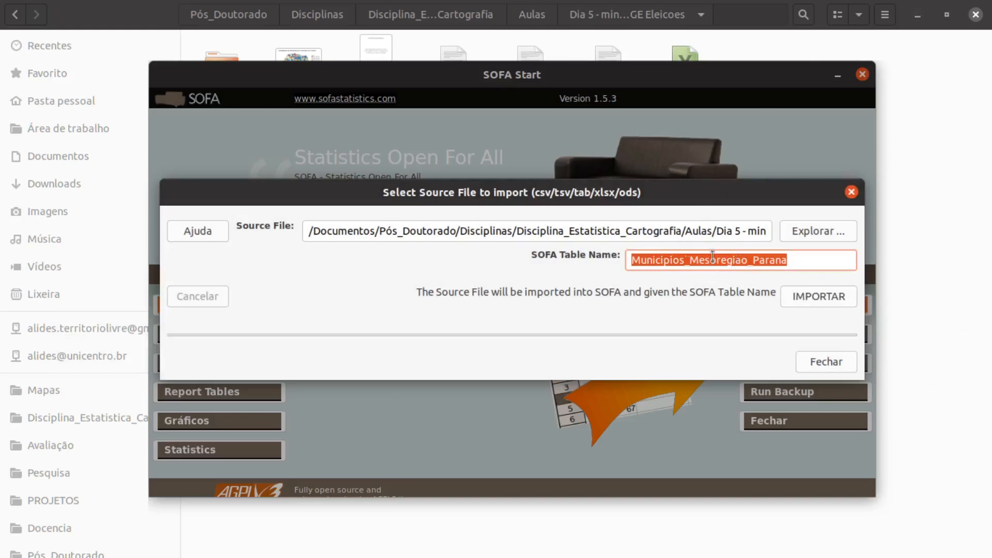
# Name the SOFA table Municipios_Media_Desv_Padrao.
pyautogui.click(801, 260)
pyautogui.moveTo(800, 260); pyautogui.dragTo(628, 261)
pyautogui.write('M')
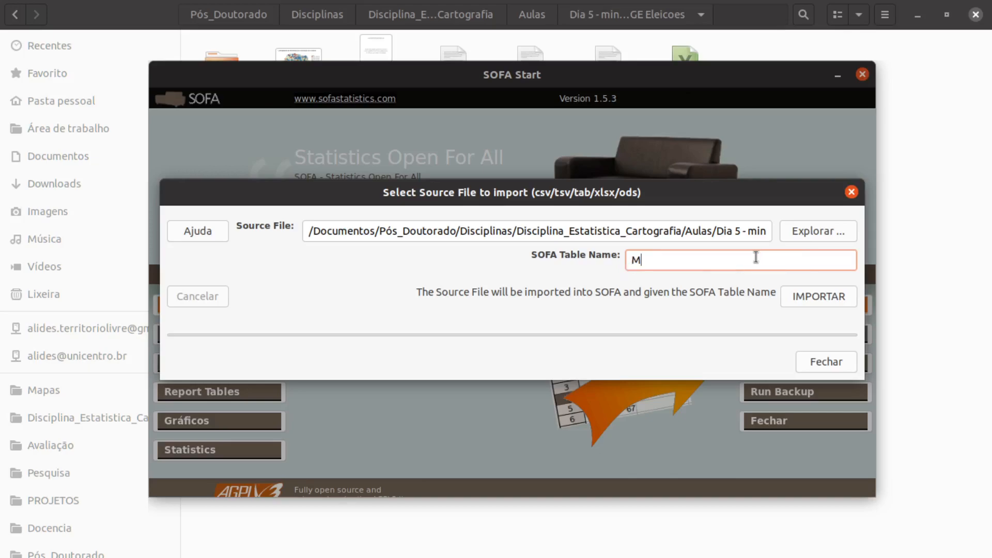
pyautogui.press('BackSpace')
pyautogui.write('Municipios_AMostr')
pyautogui.press('BackSpace')
pyautogui.press('BackSpace')
pyautogui.press('BackSpace')
pyautogui.press('BackSpace')
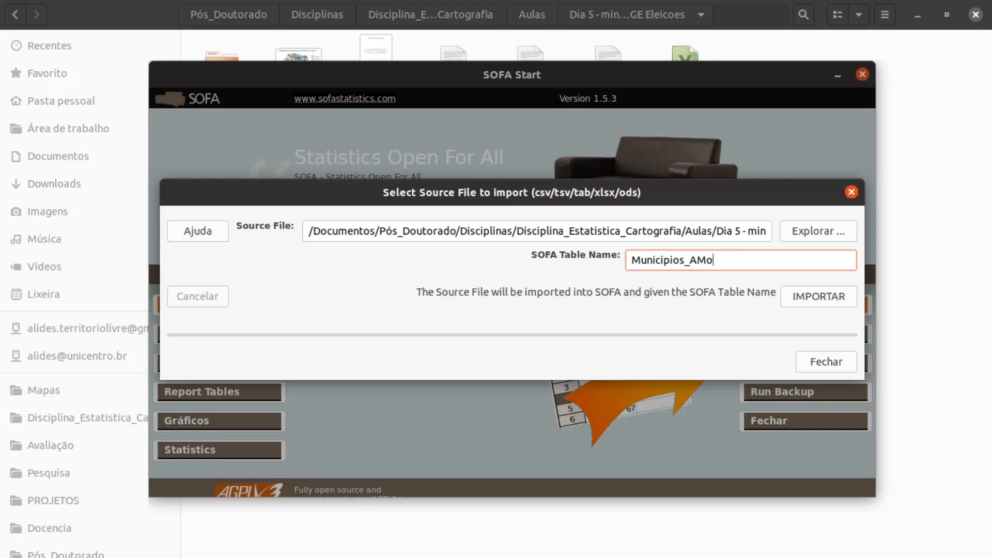
pyautogui.press('BackSpace')
pyautogui.press('BackSpace')
pyautogui.write('Media_Desv_Padra')
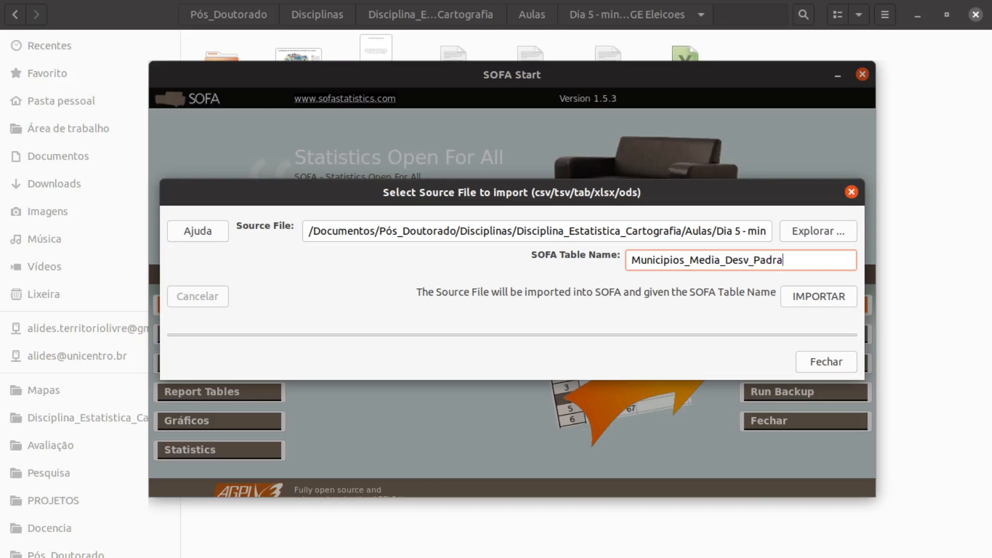
pyautogui.write('o')
# Import the CSV with a comma delimiter, utf-8 encoding and a header row, and close the import dialog.
pyautogui.click(820, 297)
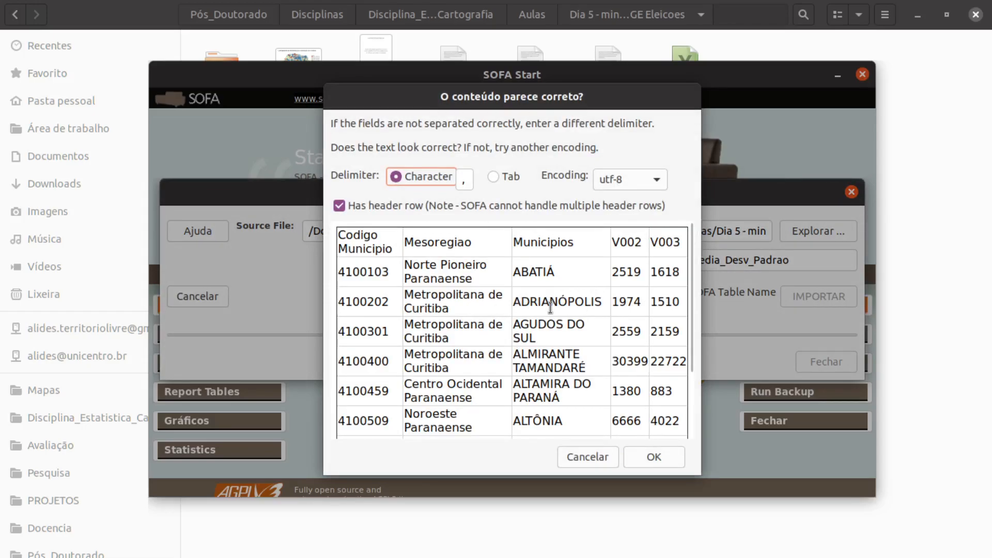
pyautogui.click(654, 454)
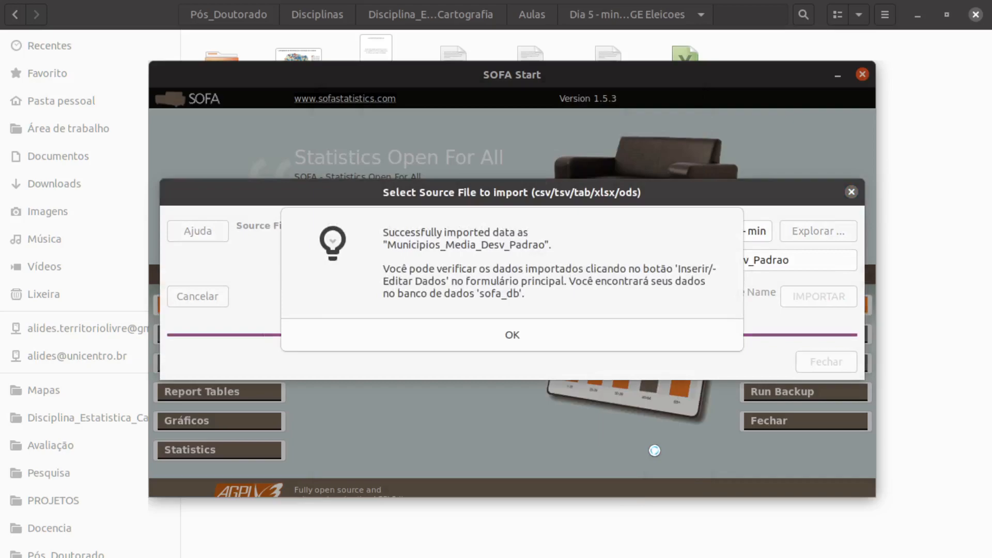
pyautogui.click(513, 331)
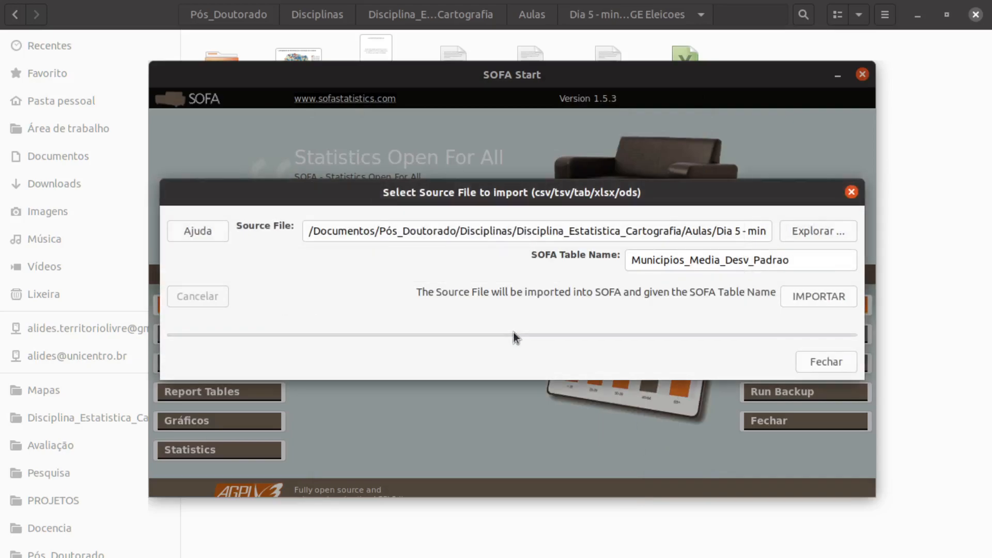
pyautogui.click(825, 363)
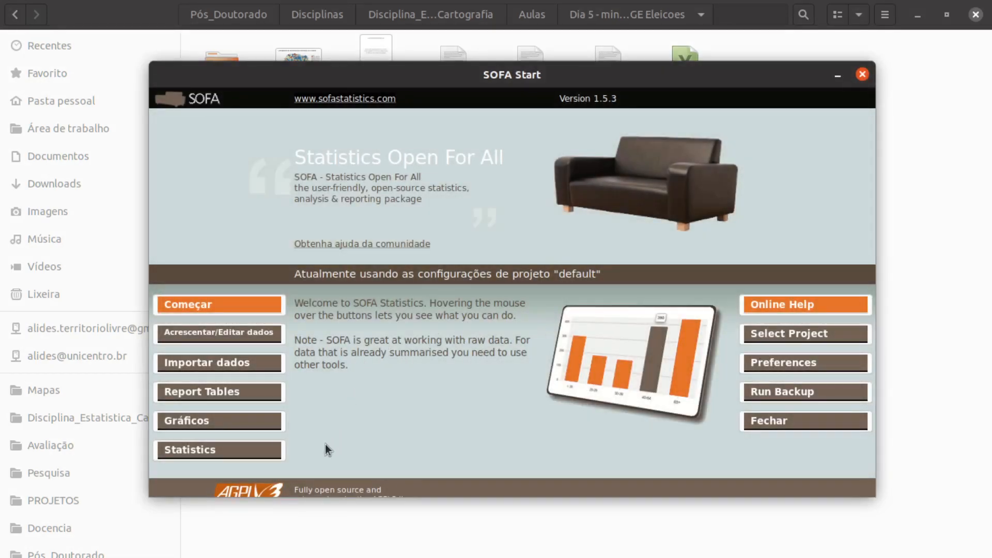
# Open the report table maker and set up a Row Stats table on the Municipios_Media_Desv_Padrao data.
pyautogui.click(229, 451)
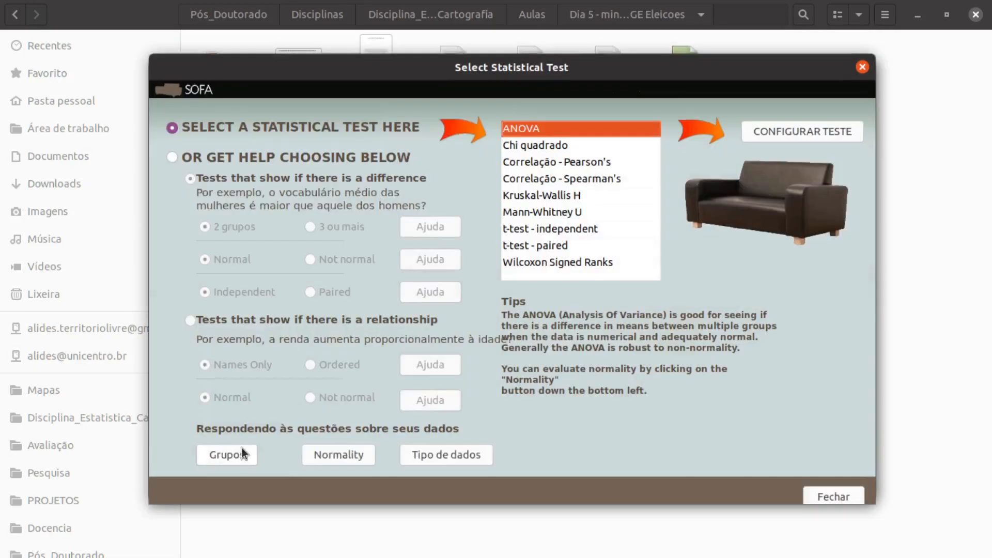
pyautogui.click(225, 457)
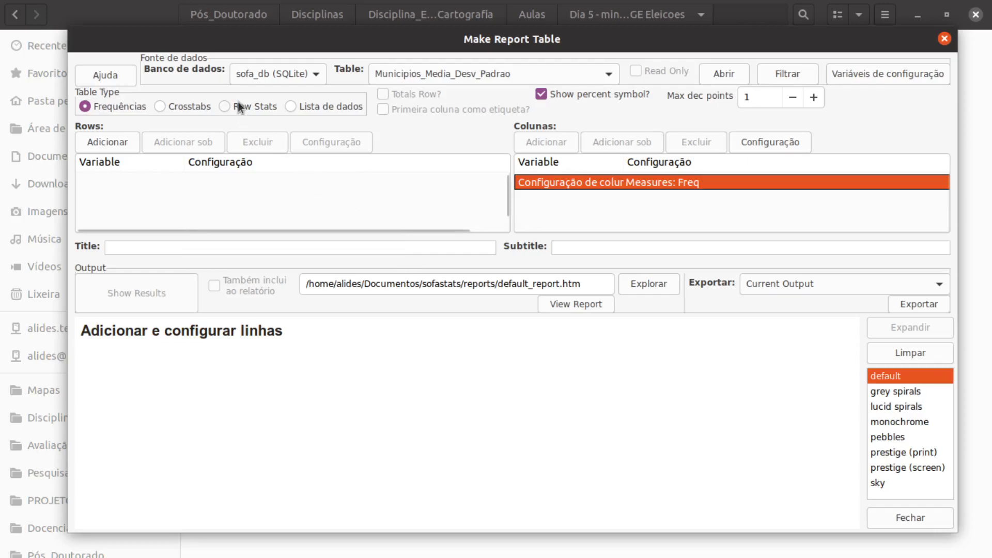
pyautogui.click(609, 74)
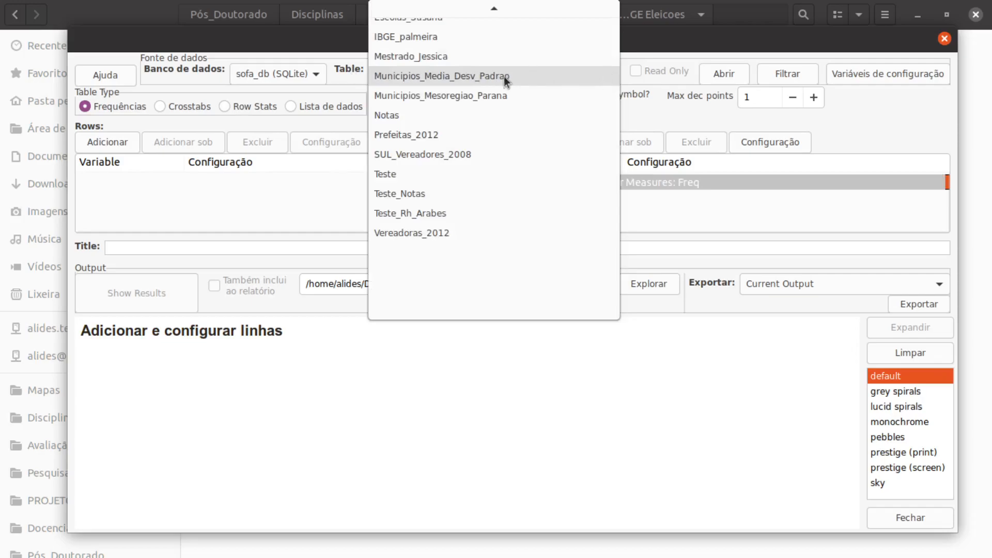
pyautogui.click(471, 76)
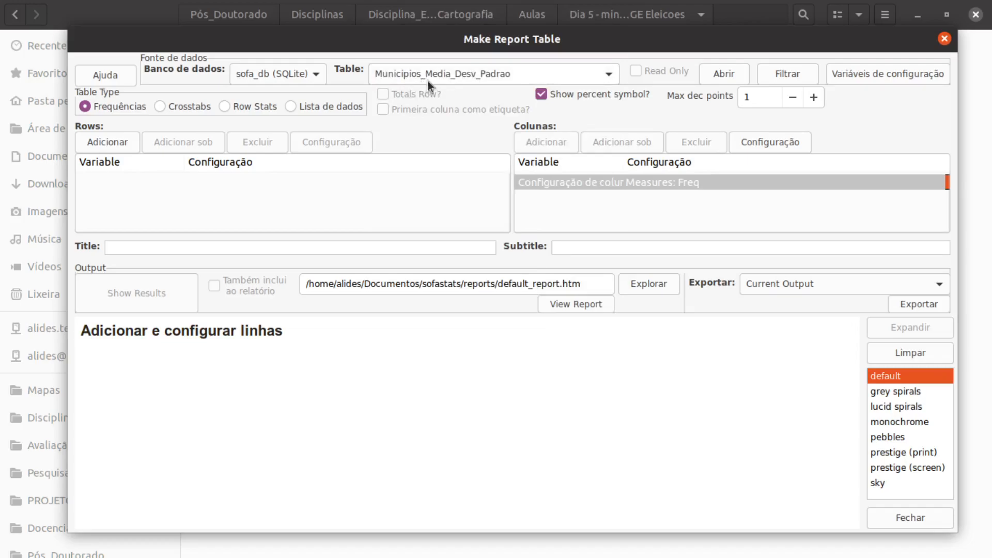
pyautogui.click(225, 106)
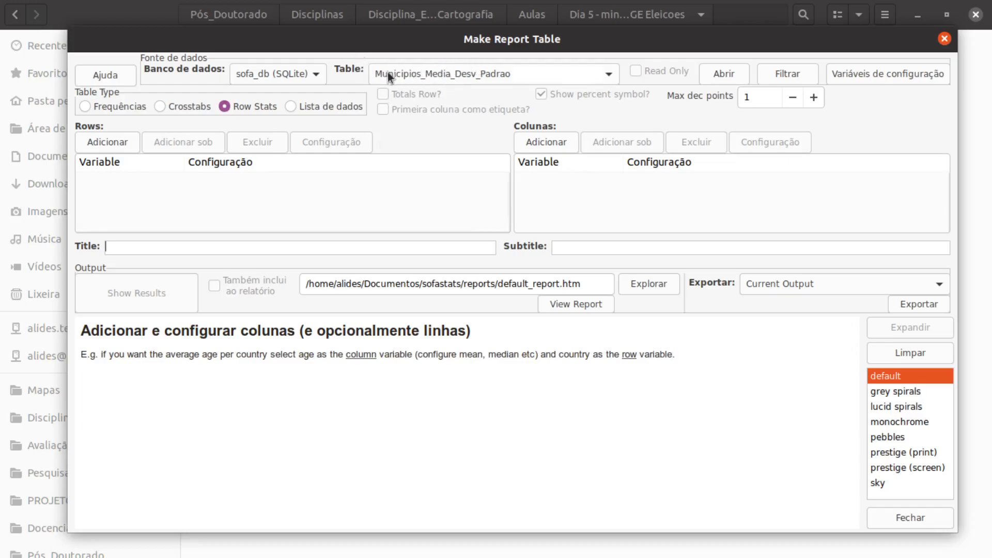
# Add Mesoregiao as the report table's row variable and include a total for it.
pyautogui.click(109, 141)
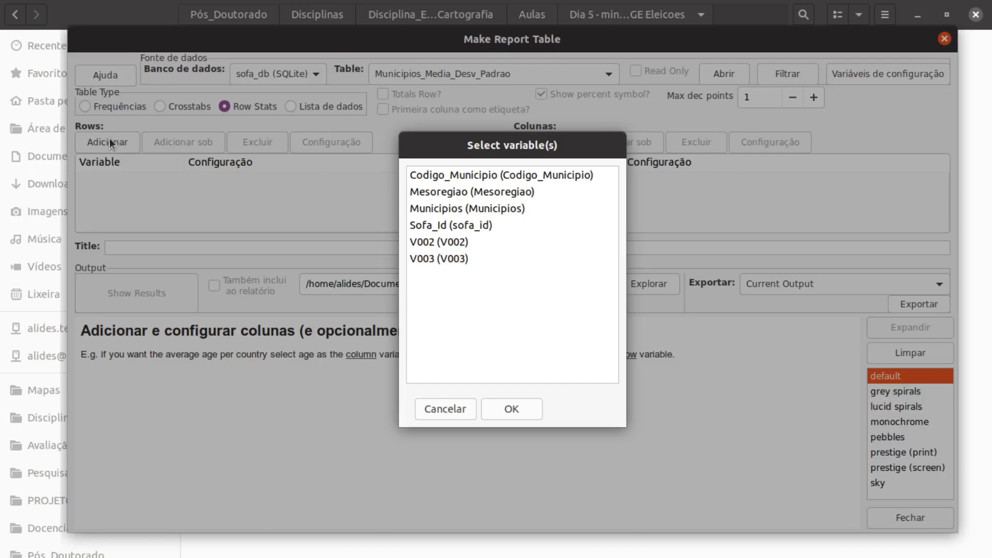
pyautogui.click(454, 194)
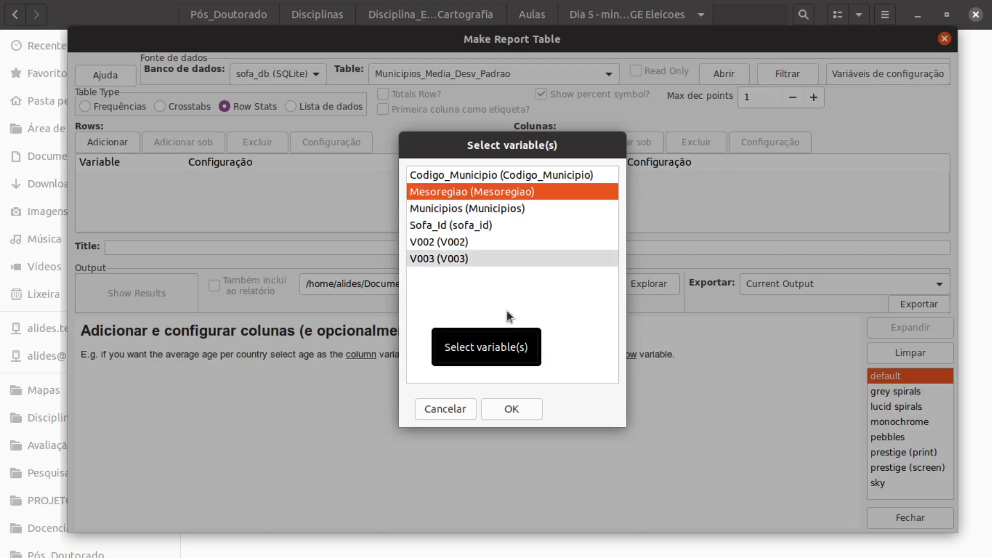
pyautogui.click(515, 402)
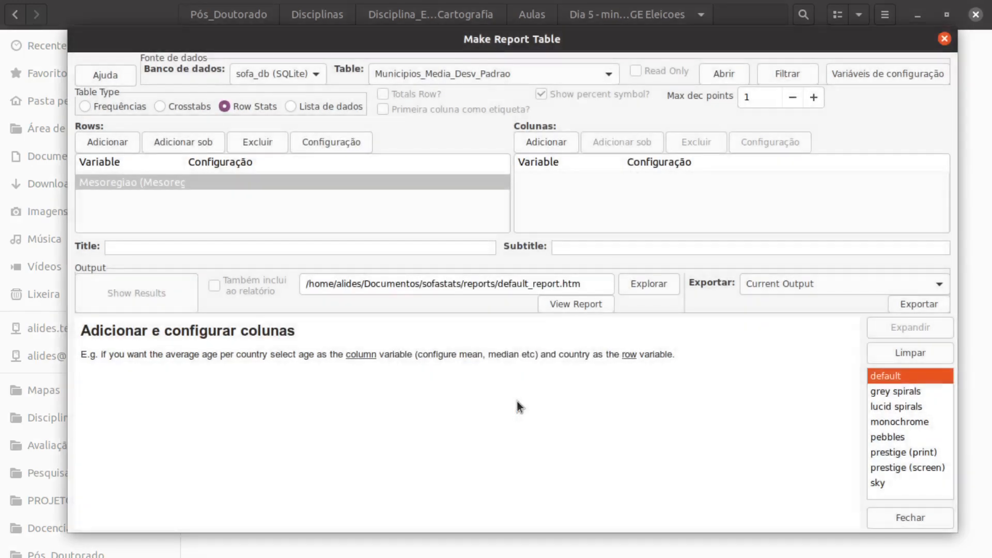
pyautogui.click(129, 181)
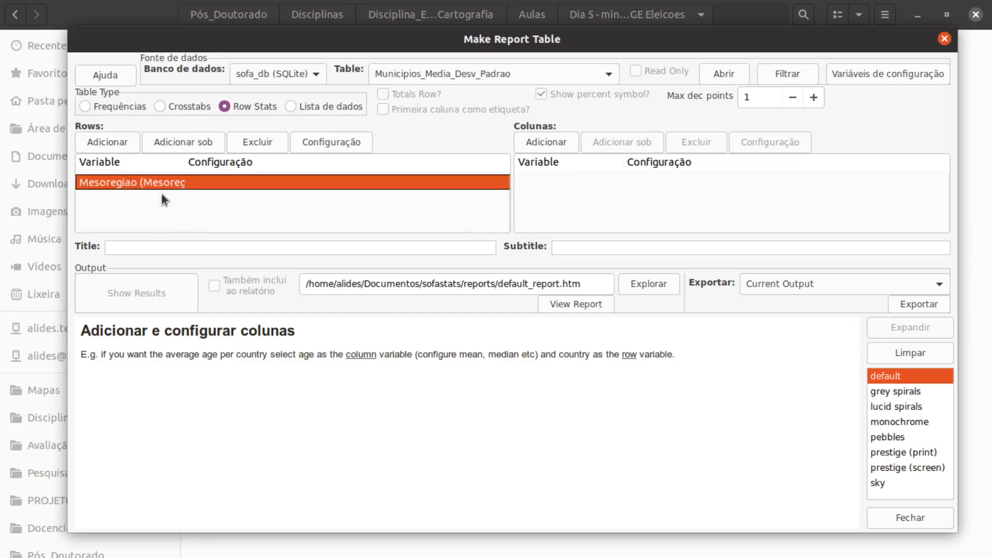
pyautogui.click(331, 142)
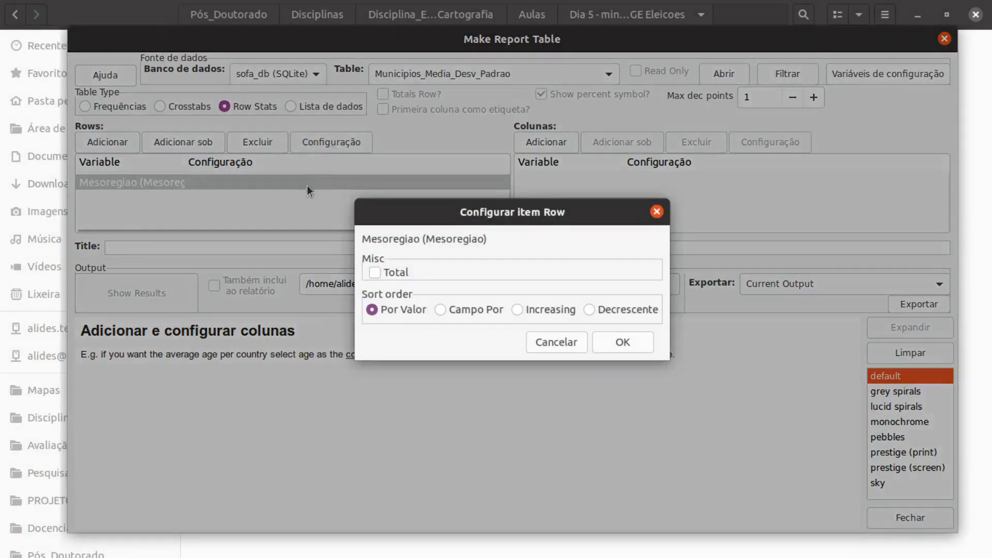
pyautogui.click(374, 273)
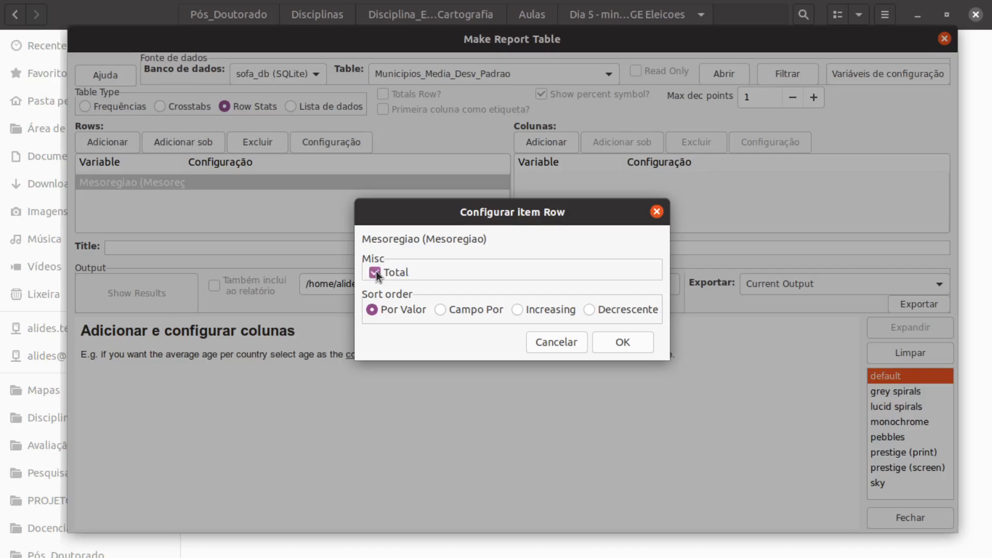
pyautogui.click(613, 340)
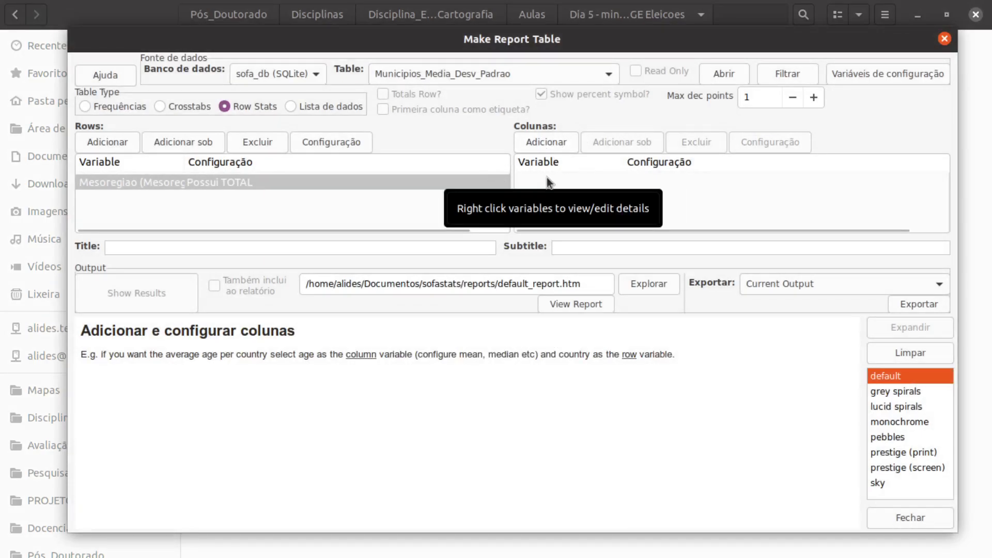
# Add V002 and V003 together as the report table's column variables.
pyautogui.click(541, 144)
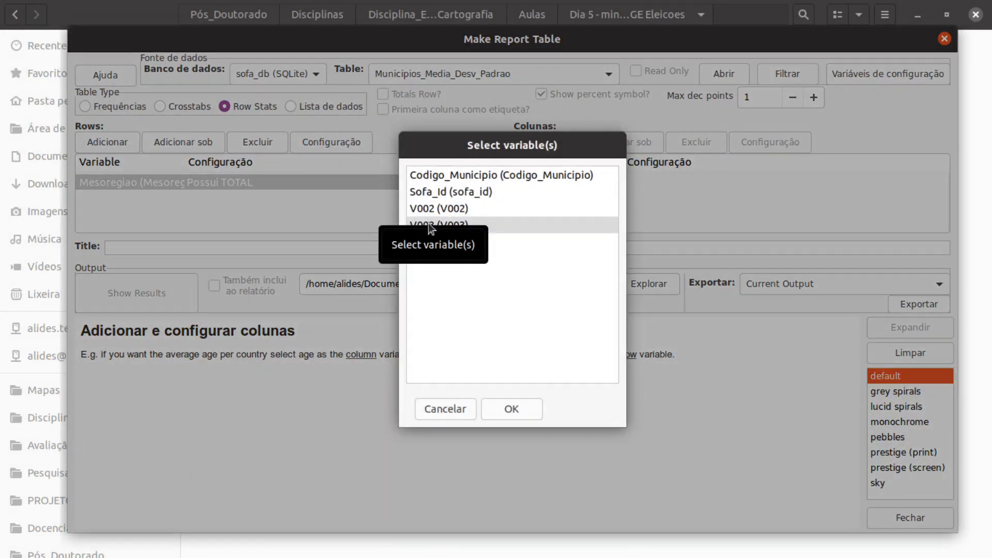
pyautogui.click(429, 209)
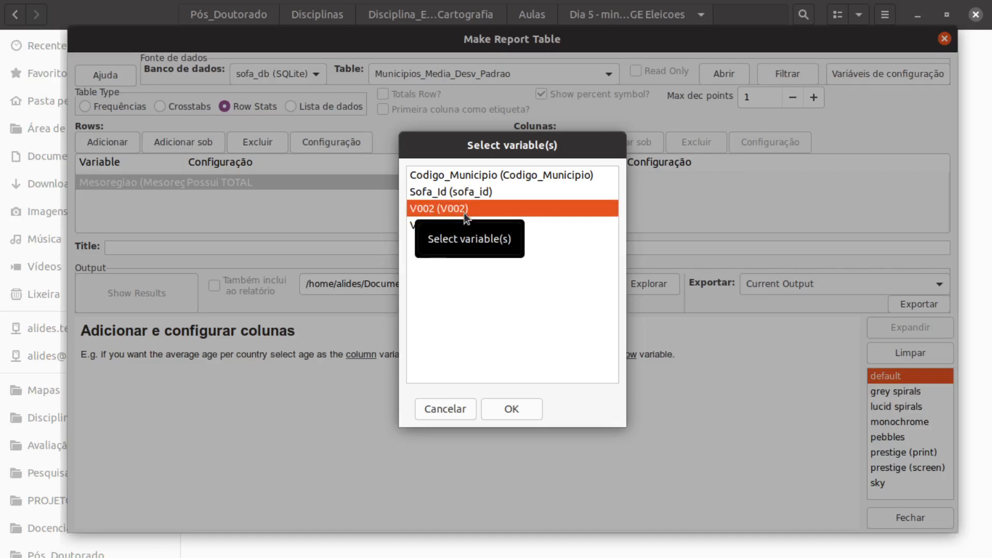
pyautogui.keyDown('ctrl'); pyautogui.click(438, 225); pyautogui.keyUp('ctrl')
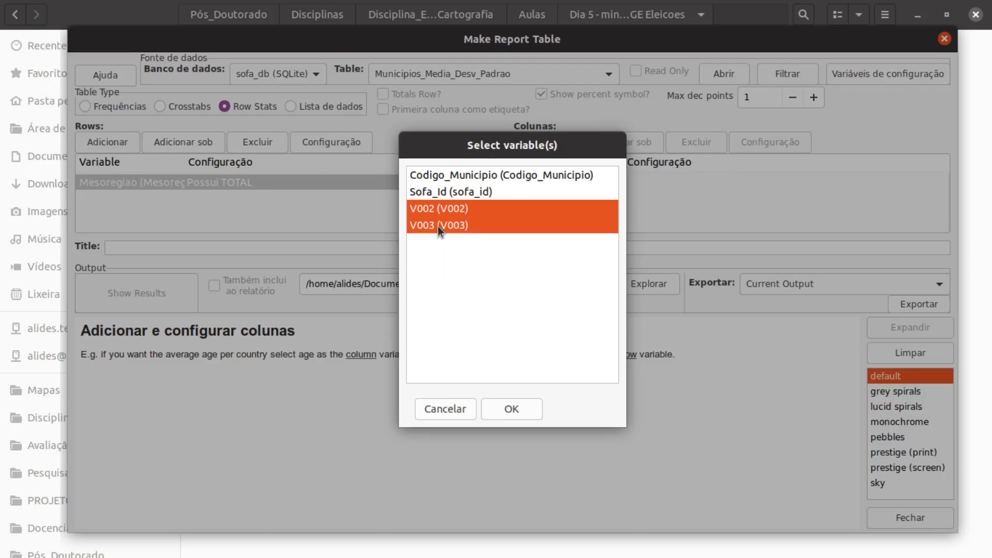
pyautogui.click(513, 402)
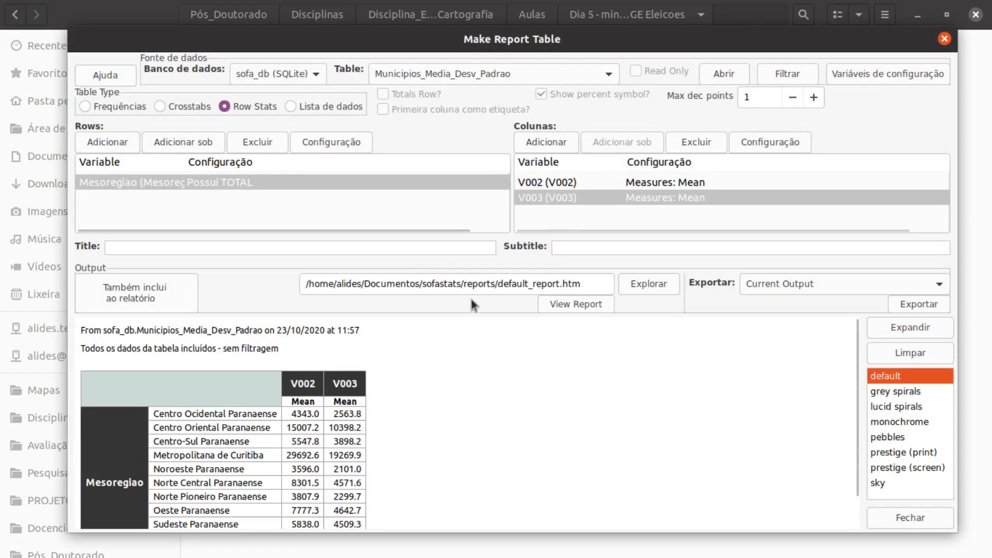
# Add Standard Deviation, Median and Mode to the Mean measure for the V002 and V003 column variables.
pyautogui.click(575, 182)
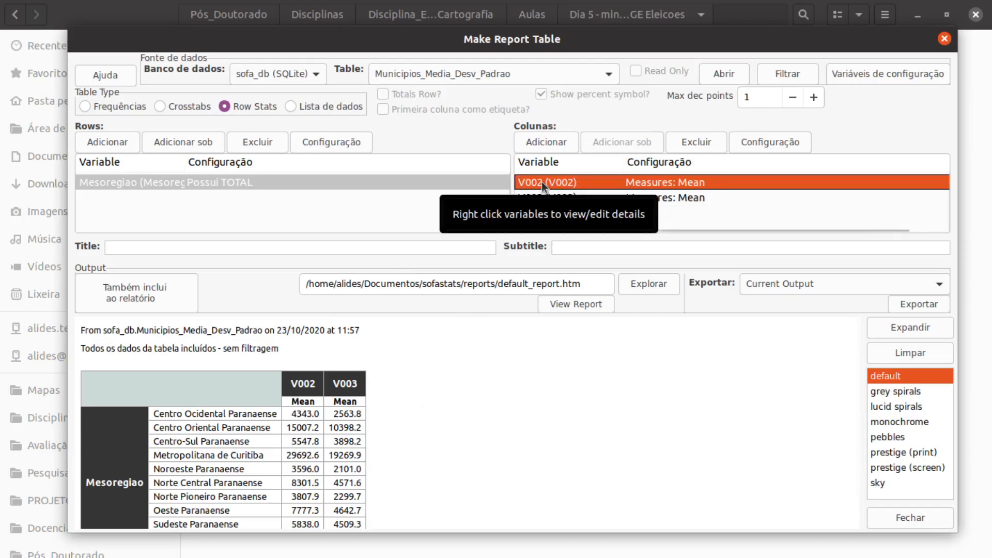
pyautogui.keyDown('shift'); pyautogui.click(544, 197); pyautogui.keyUp('shift')
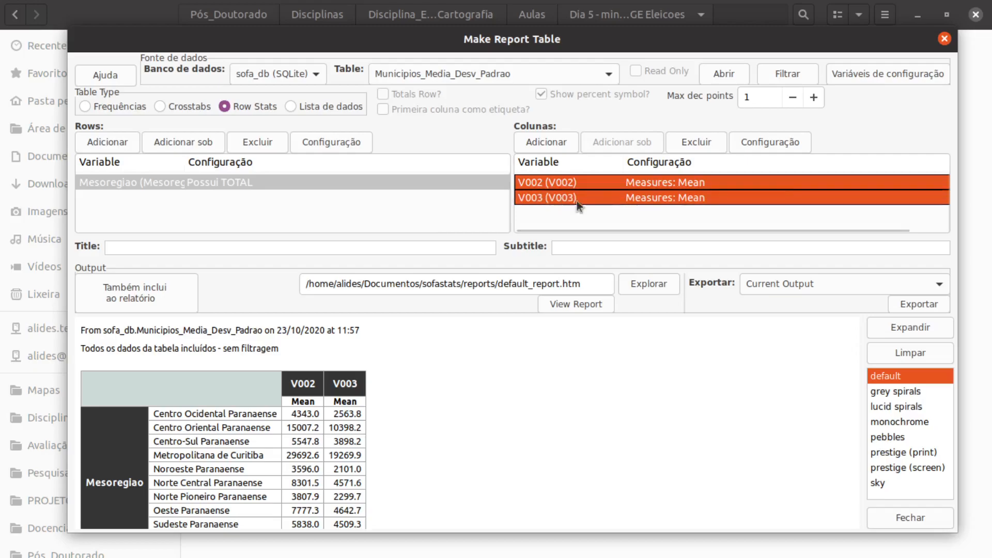
pyautogui.click(771, 140)
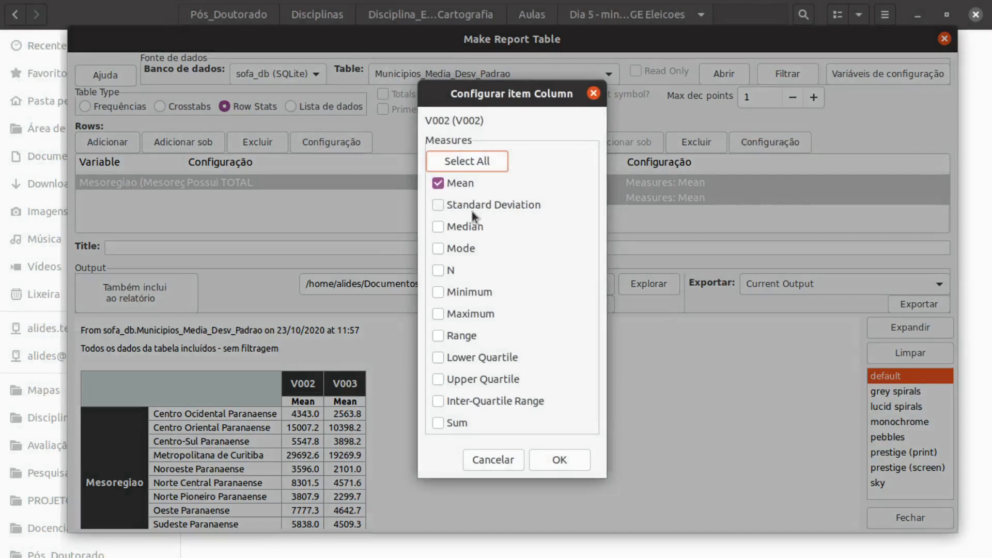
pyautogui.click(438, 205)
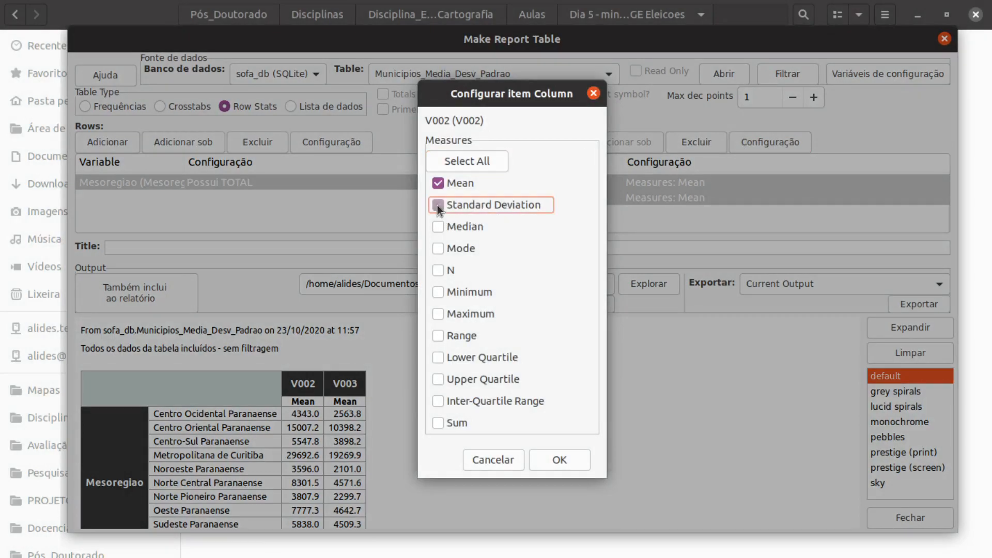
pyautogui.click(438, 227)
pyautogui.click(437, 249)
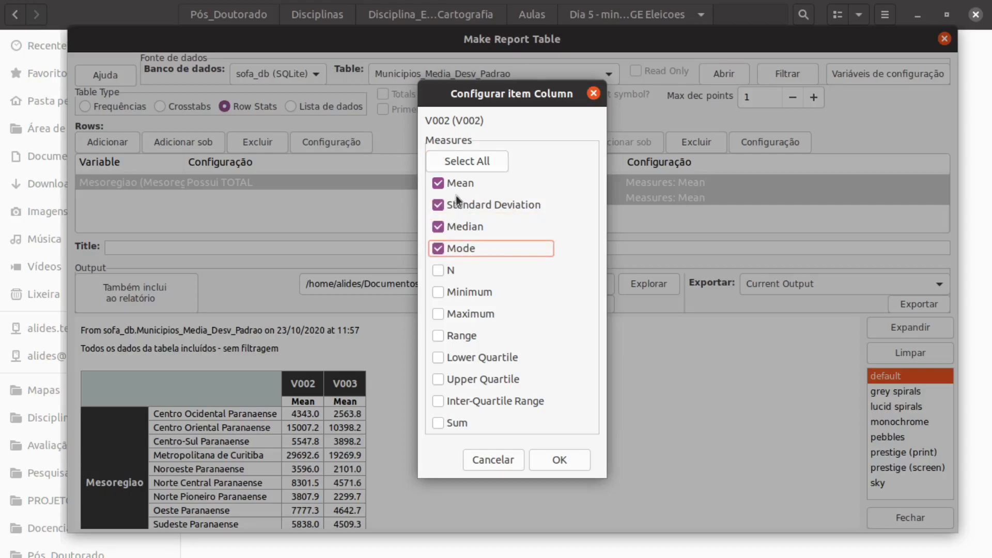
pyautogui.click(545, 457)
pyautogui.scroll(-2, 471, 413)
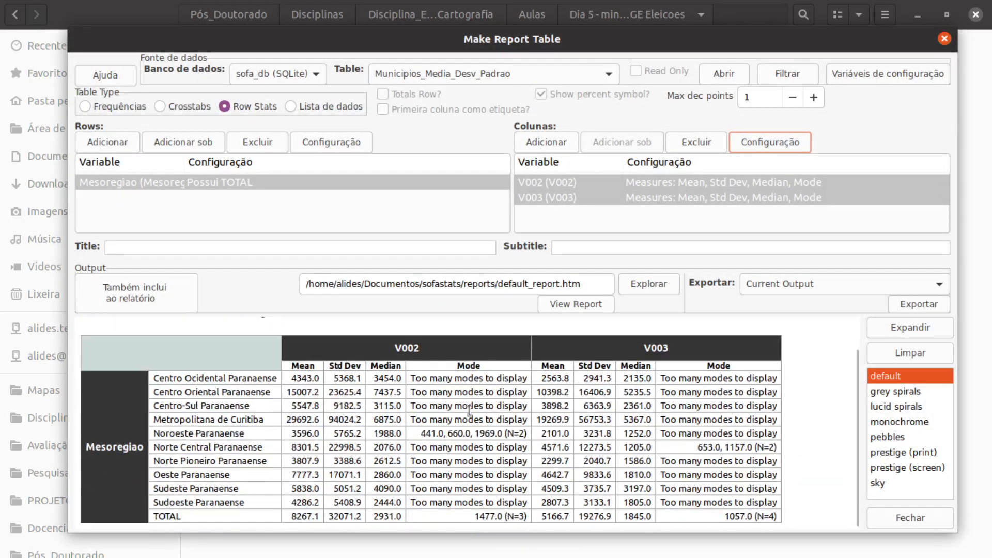
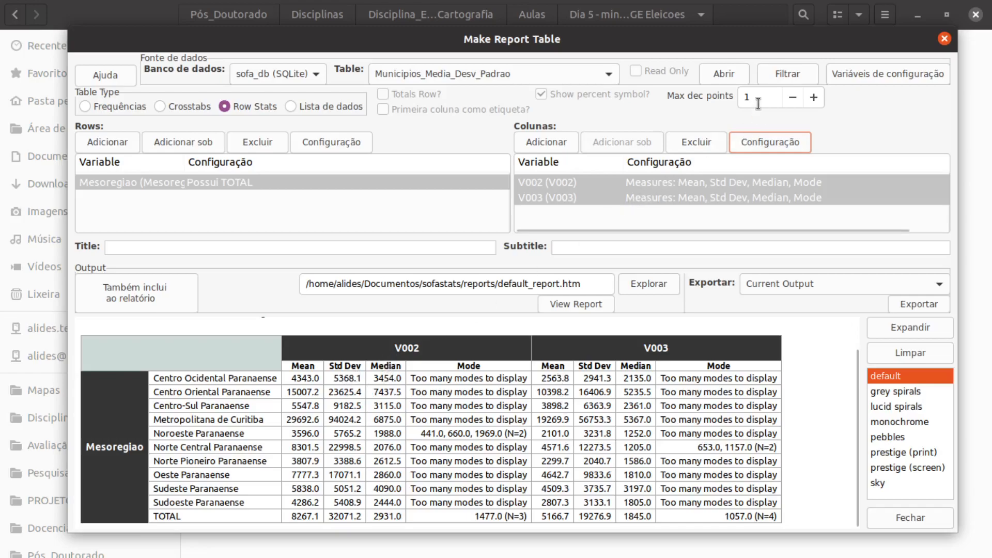
# Set the report table's maximum decimal points to 0 and copy the table from its measure headings through the TOTAL row.
pyautogui.click(792, 100)
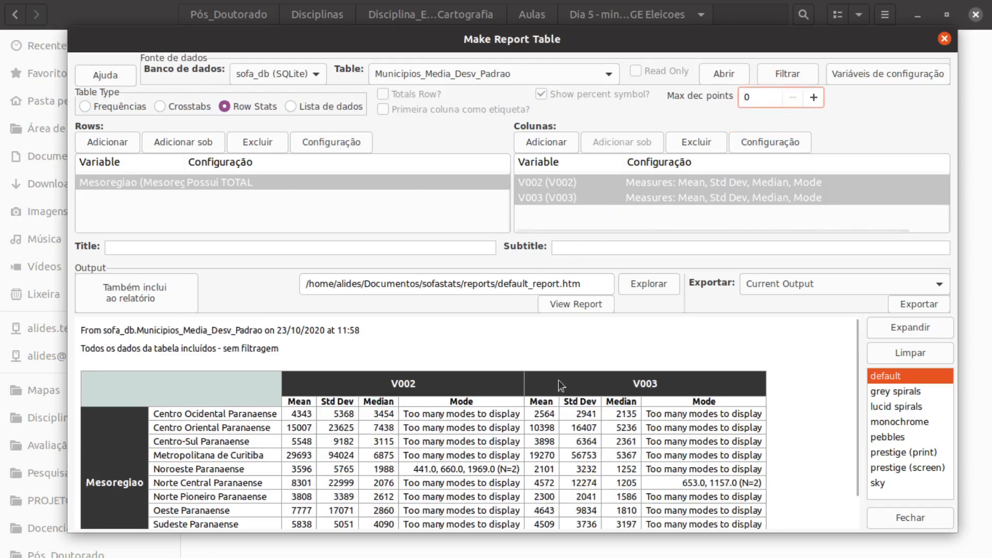
pyautogui.scroll(-2, 549, 433)
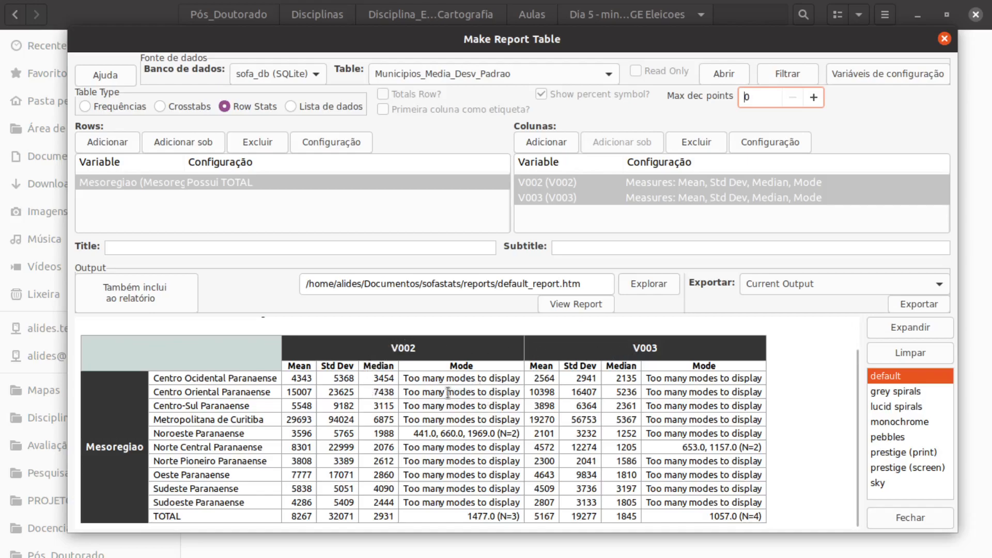
pyautogui.click(289, 367)
pyautogui.moveTo(289, 367); pyautogui.dragTo(765, 519)
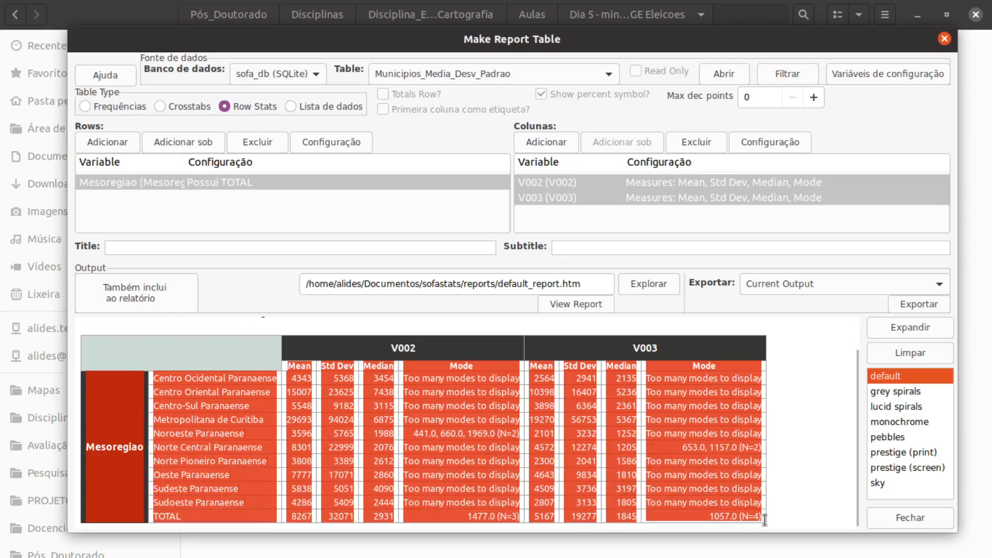
pyautogui.rightClick(472, 396)
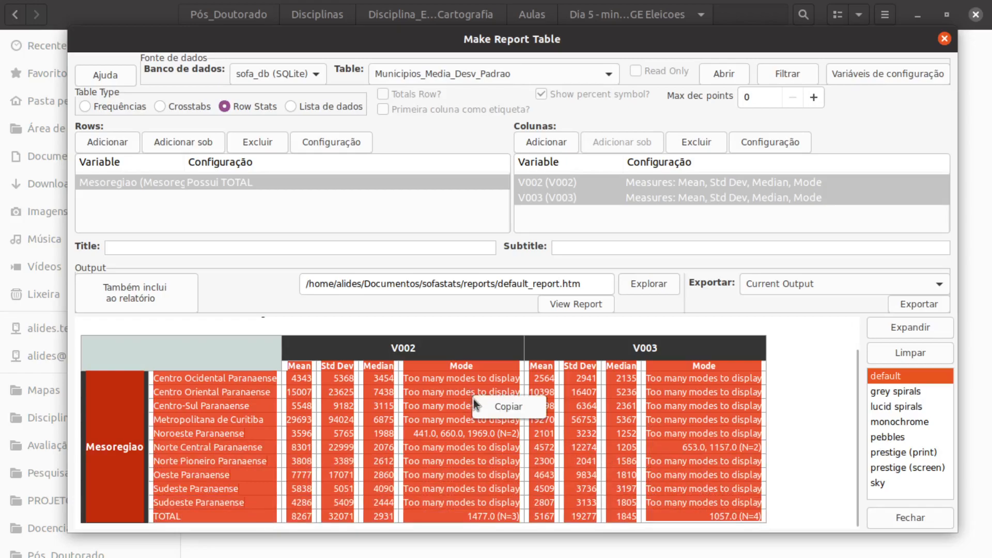
pyautogui.click(480, 406)
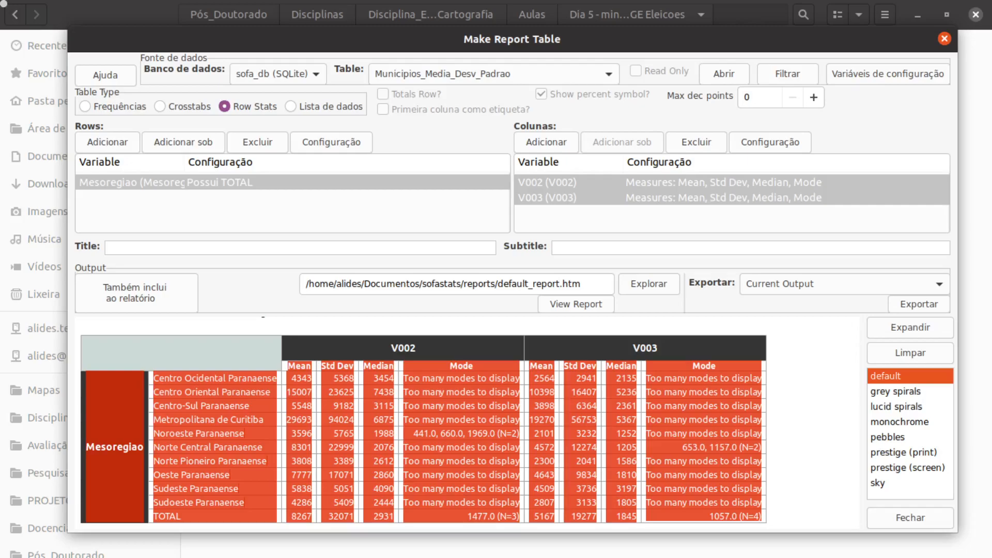
# Switch to LibreOffice Calc and create a new blank spreadsheet.
pyautogui.hotkey('alt', 'Tab')
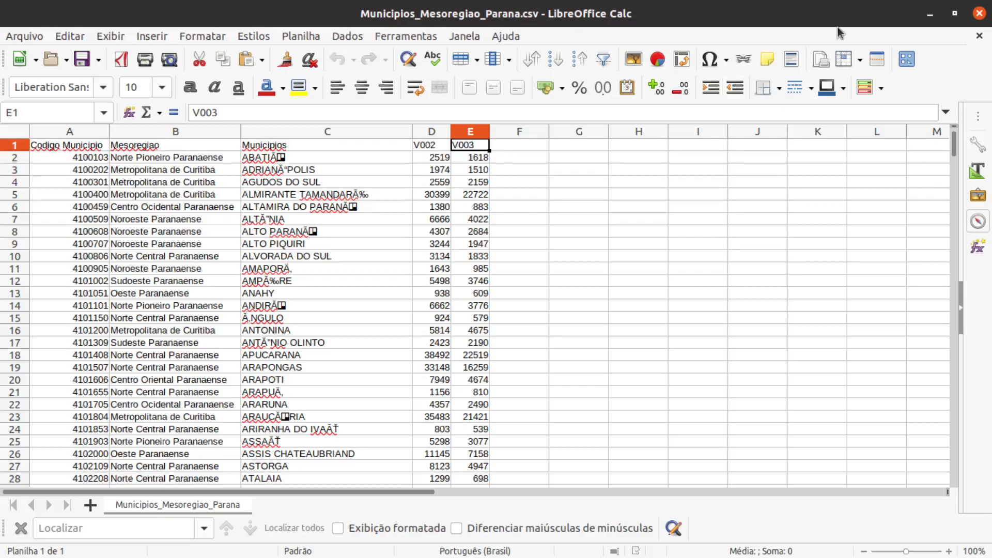
pyautogui.click(930, 14)
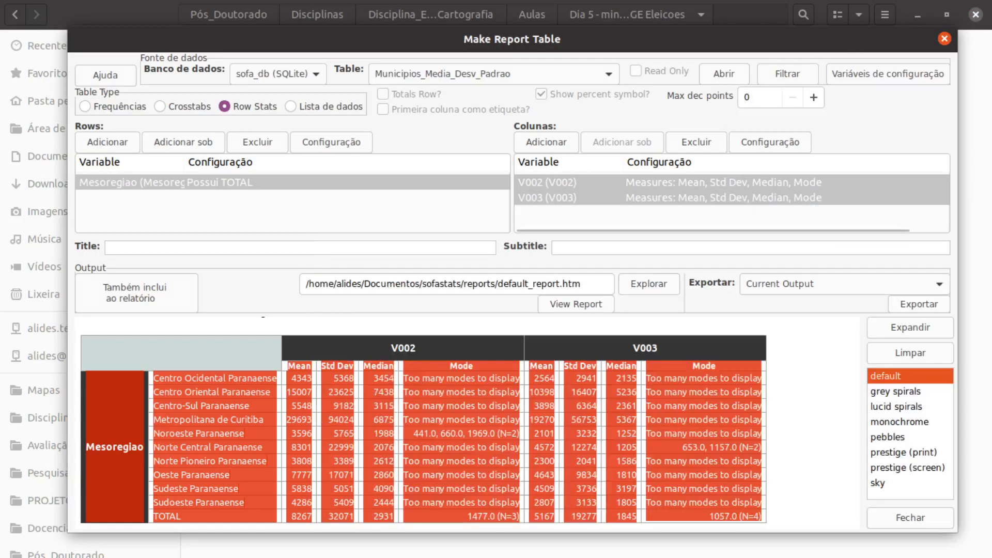
pyautogui.hotkey('alt', 'Tab')
pyautogui.click(18, 60)
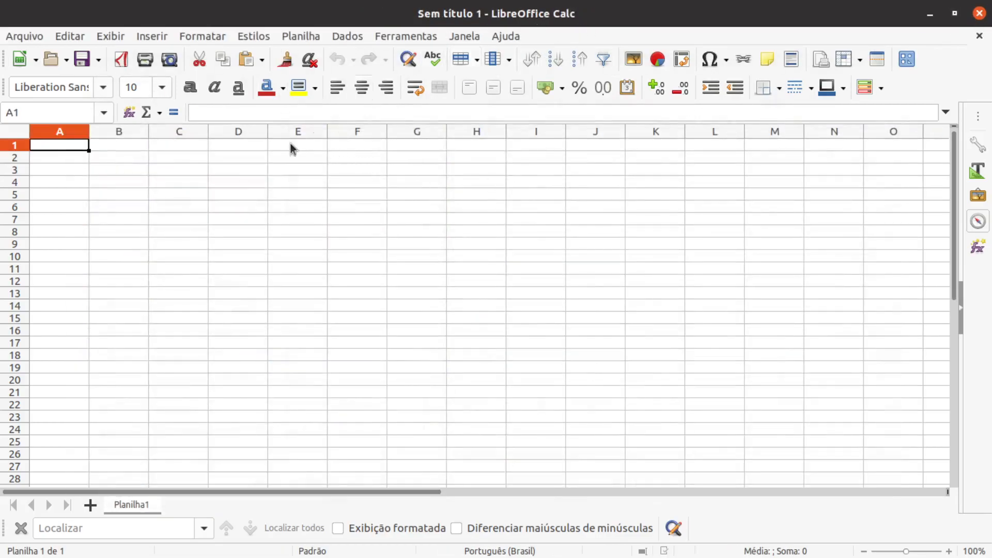
# Paste the copied statistics table at cell B2 using automatic language import options.
pyautogui.click(128, 158)
pyautogui.rightClick(128, 156)
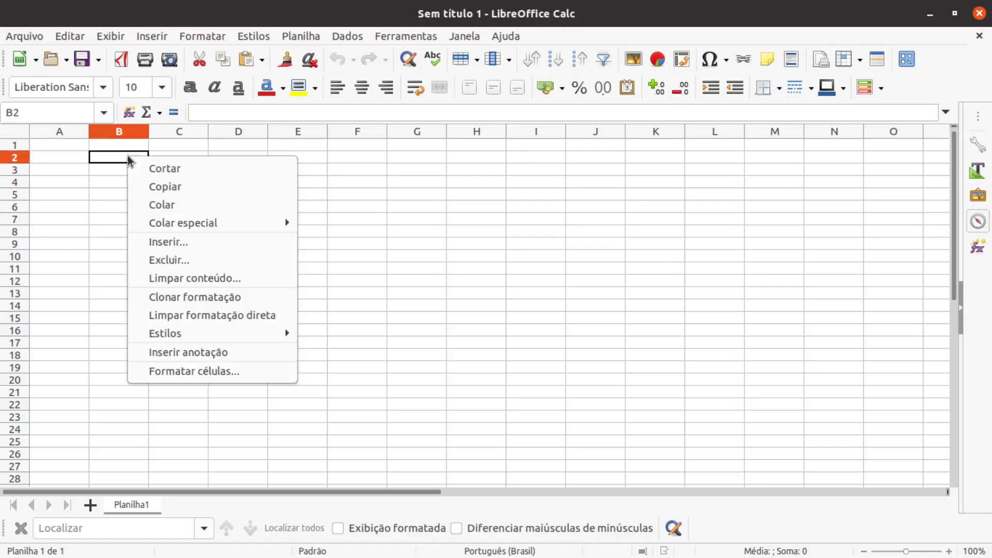
pyautogui.click(160, 205)
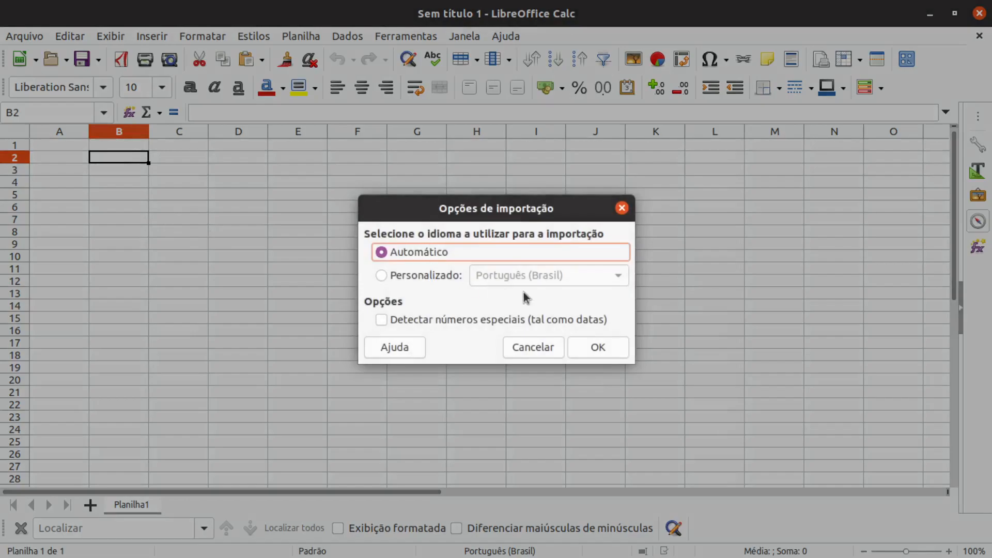
pyautogui.click(597, 348)
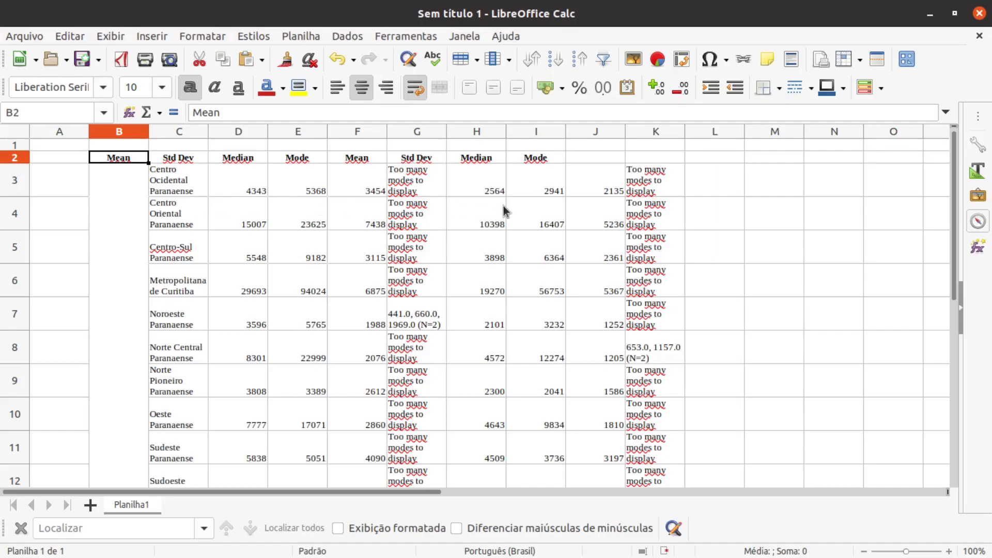
pyautogui.scroll(-3, 488, 279)
pyautogui.scroll(3, 482, 308)
# Move the measure headings from B2:I2 to start at D2, aligning them with their data columns.
pyautogui.moveTo(129, 160); pyautogui.dragTo(520, 164)
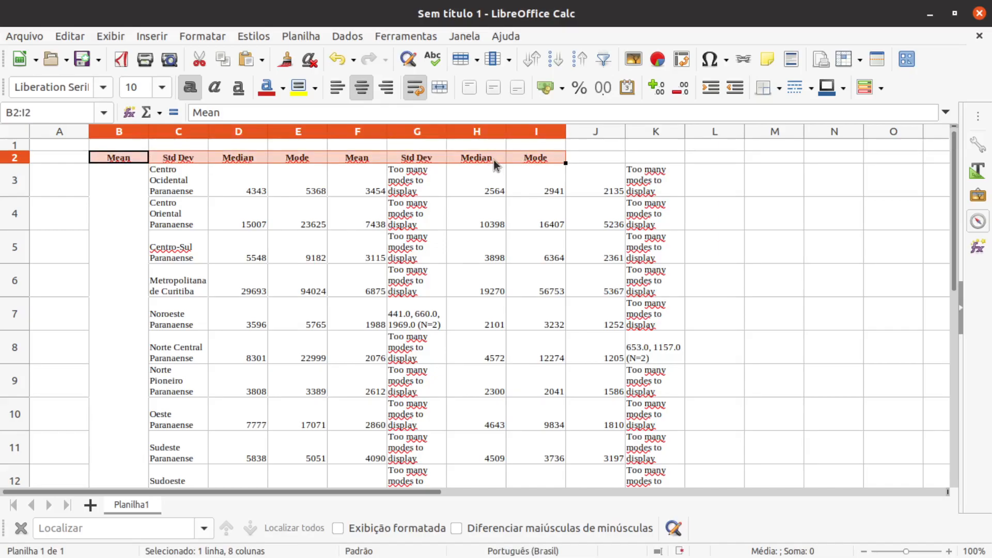
pyautogui.hotkey('ctrl', 'x')
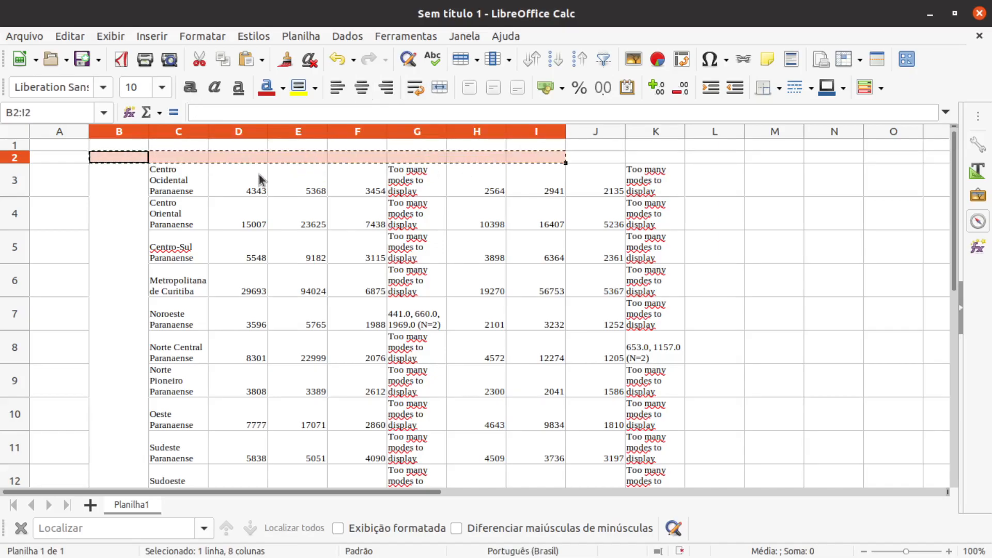
pyautogui.click(258, 179)
pyautogui.click(252, 155)
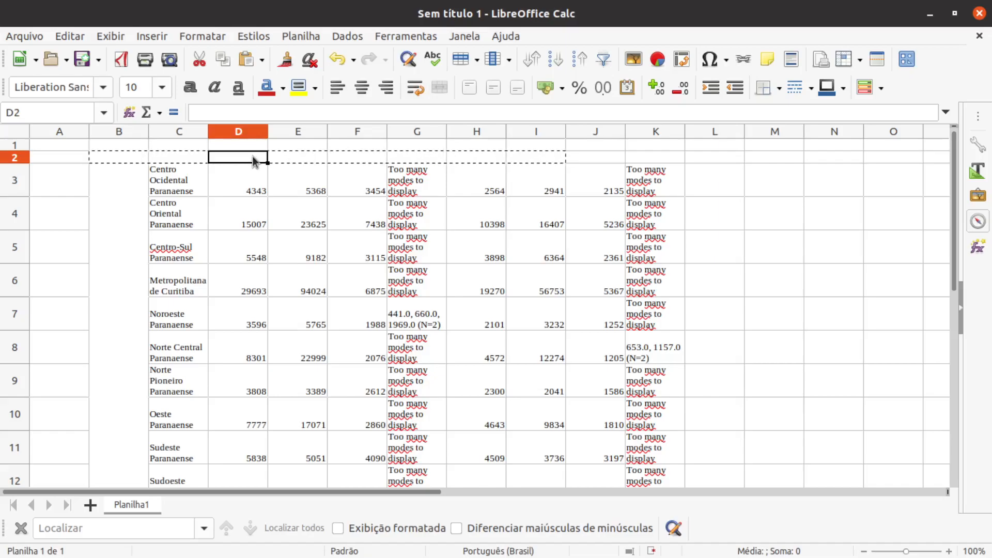
pyautogui.hotkey('ctrl', 'v')
pyautogui.click(512, 223)
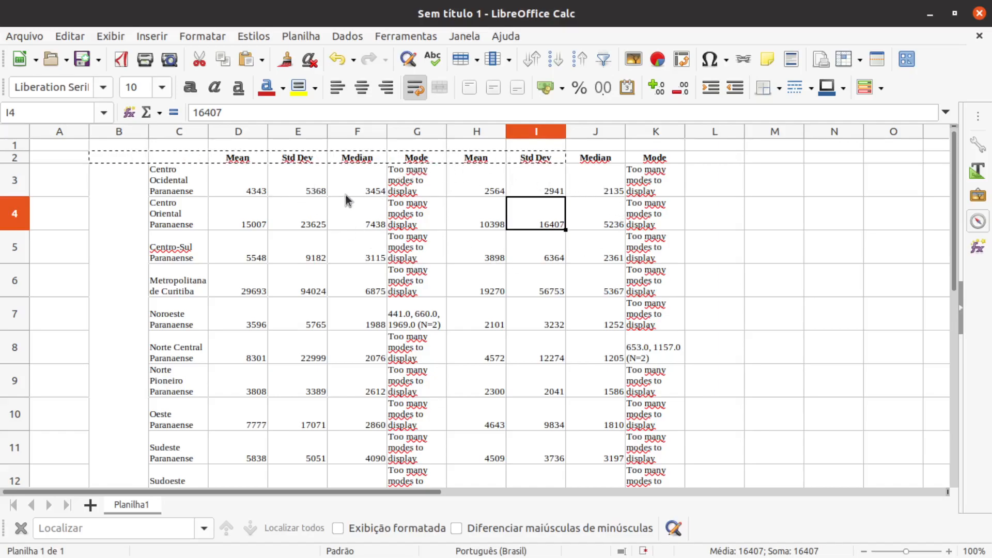
# Enter the heading Mesorregião in cell C2 above the mesoregion names.
pyautogui.click(195, 157)
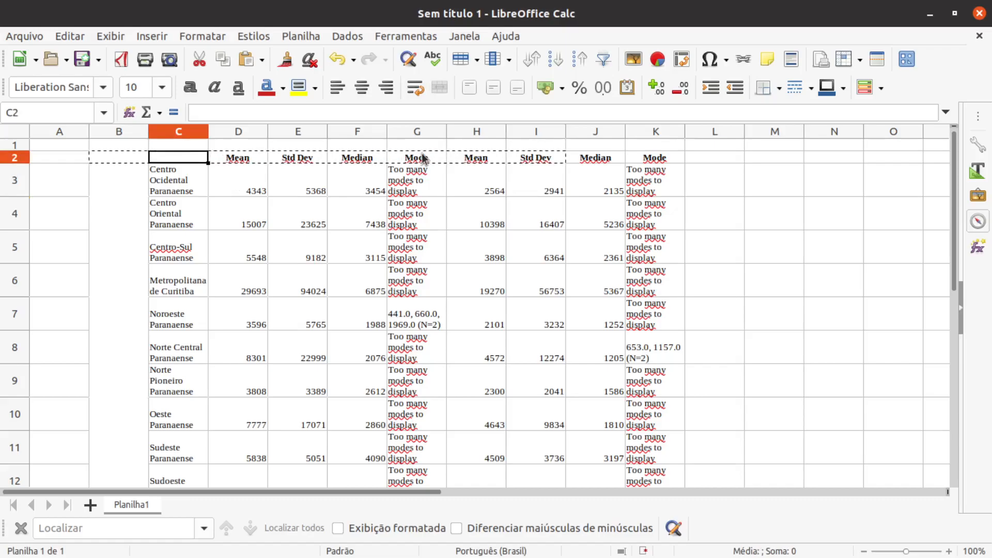
pyautogui.write('Mesor')
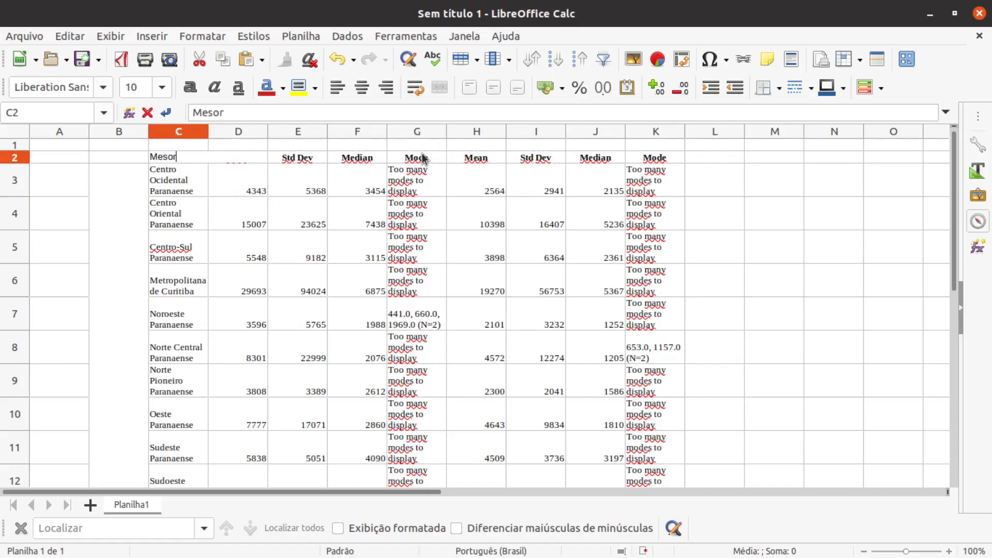
pyautogui.write('região')
pyautogui.press('Tab')
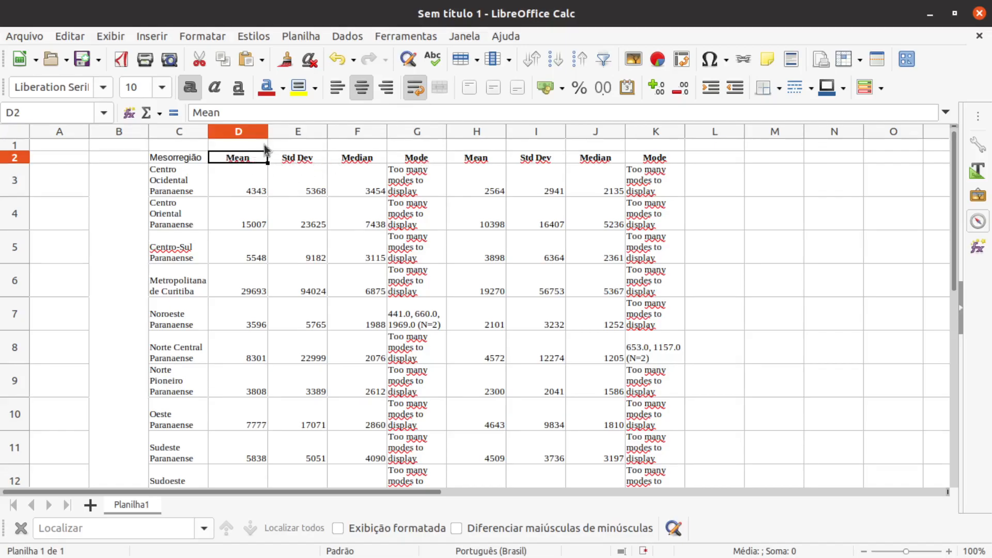
# Rename the first variable's headings in D2:G2 as Média, Desvio Padrão, Mediana and Moda.
pyautogui.write('Média')
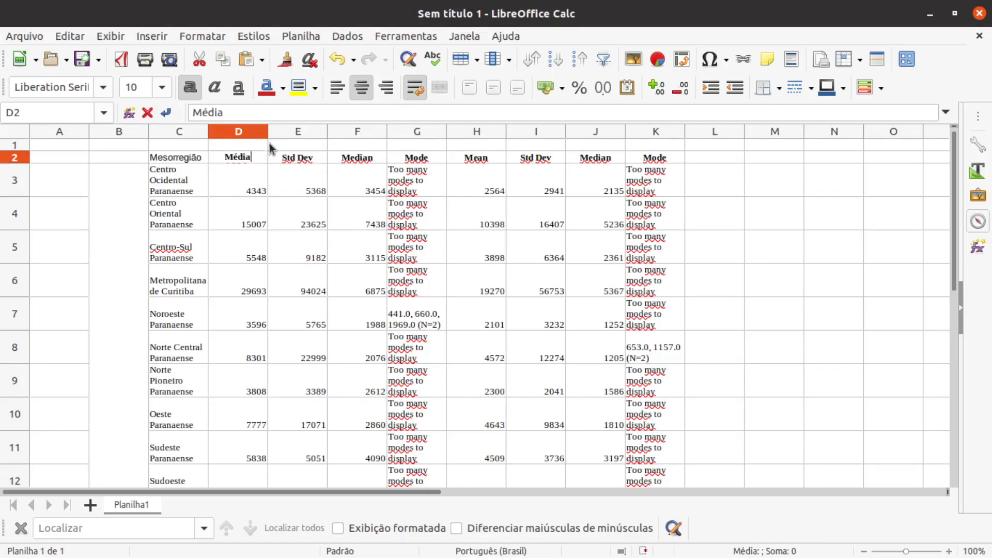
pyautogui.press('Tab')
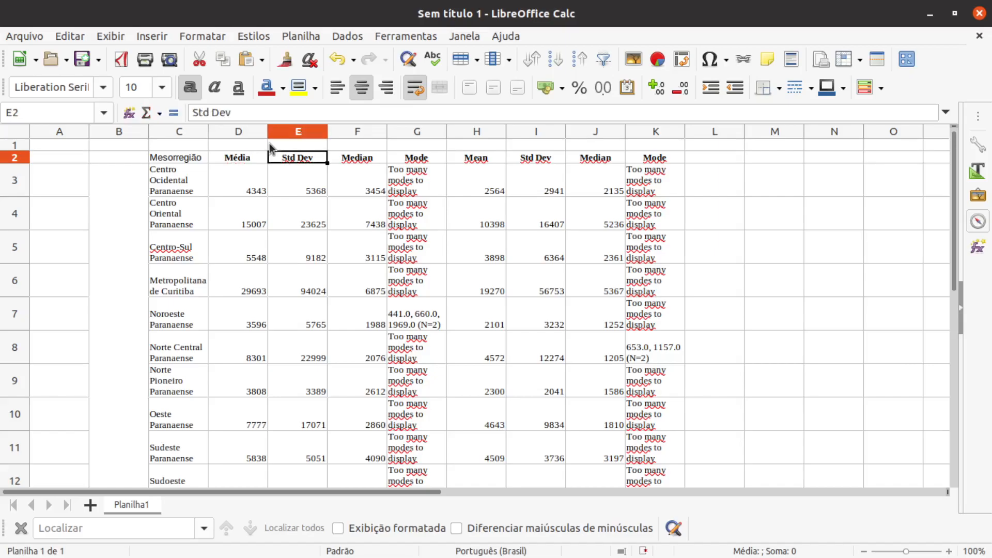
pyautogui.write('Desvio Padrão')
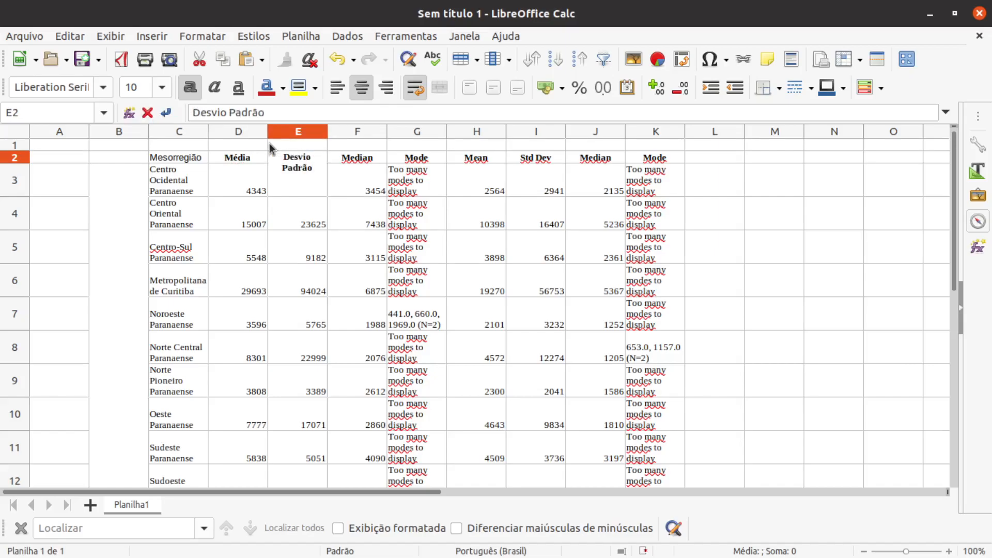
pyautogui.press('Tab')
pyautogui.write('Mediana')
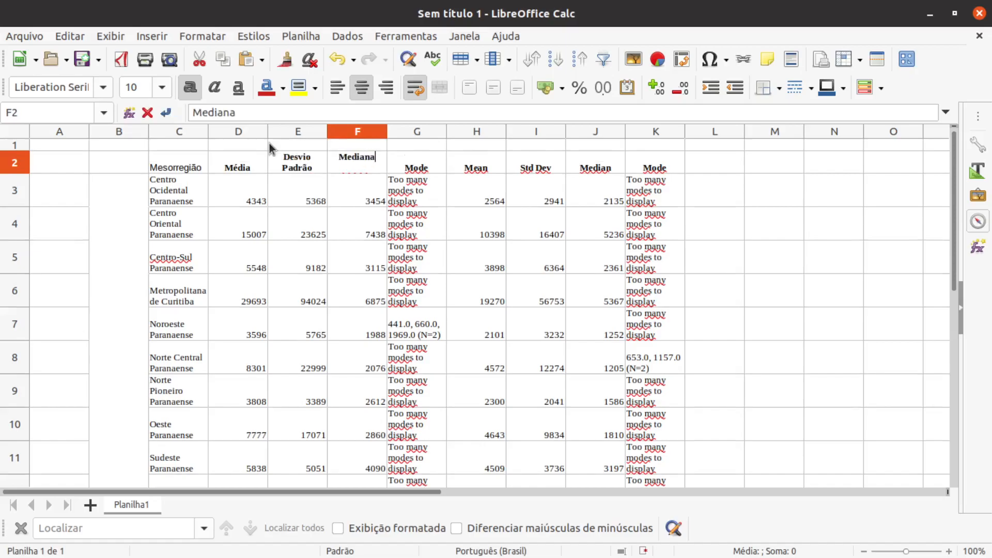
pyautogui.press('Tab')
pyautogui.write('Moda')
pyautogui.press('Tab')
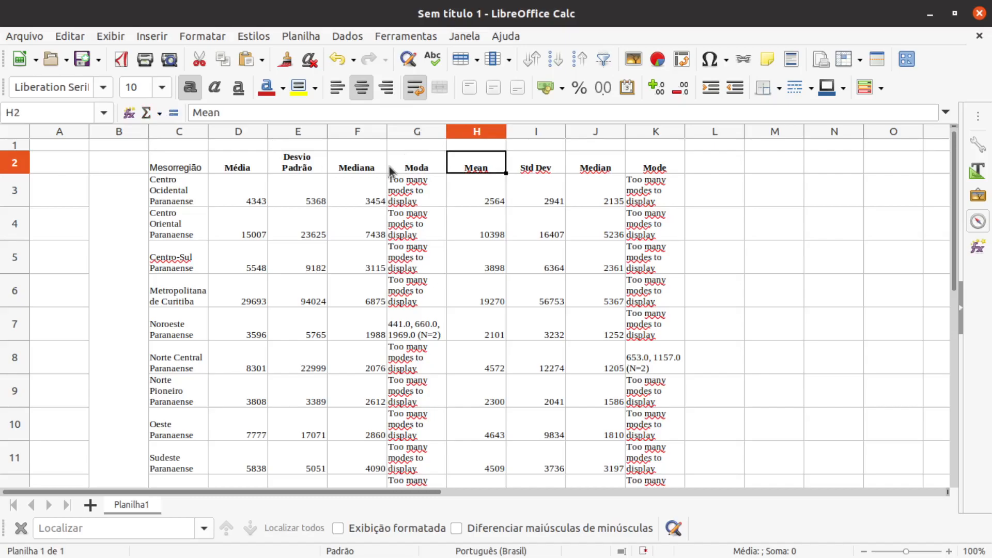
# Rename the second variable's headings in H2:K2 as Média, Desvio Padrão, Mediana and Moda.
pyautogui.write('Média')
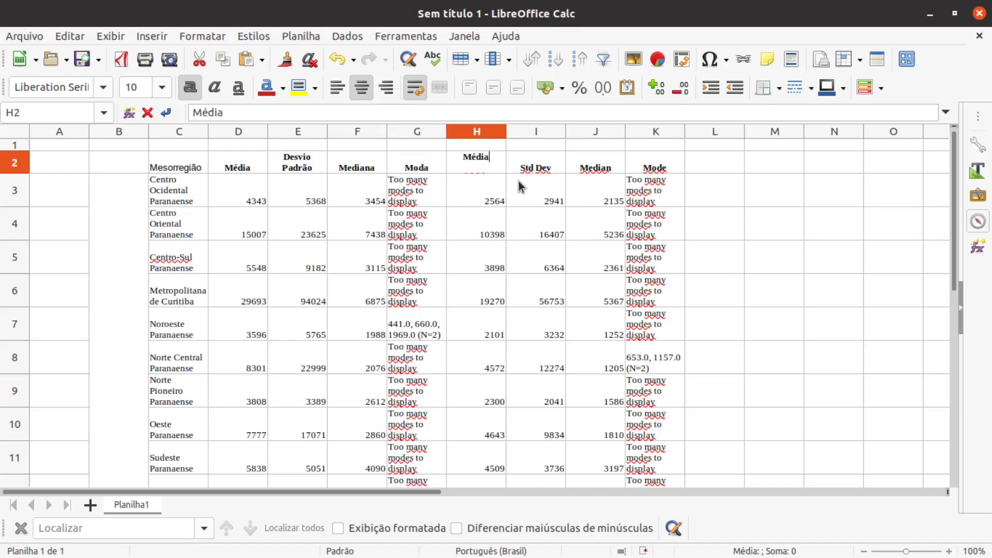
pyautogui.press('Tab')
pyautogui.write('Desvi')
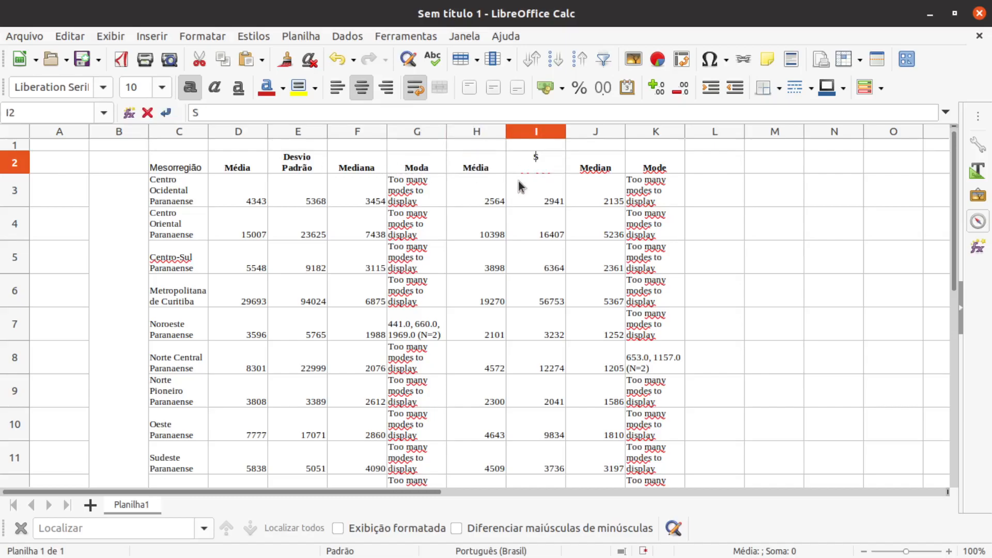
pyautogui.write('o Padrão')
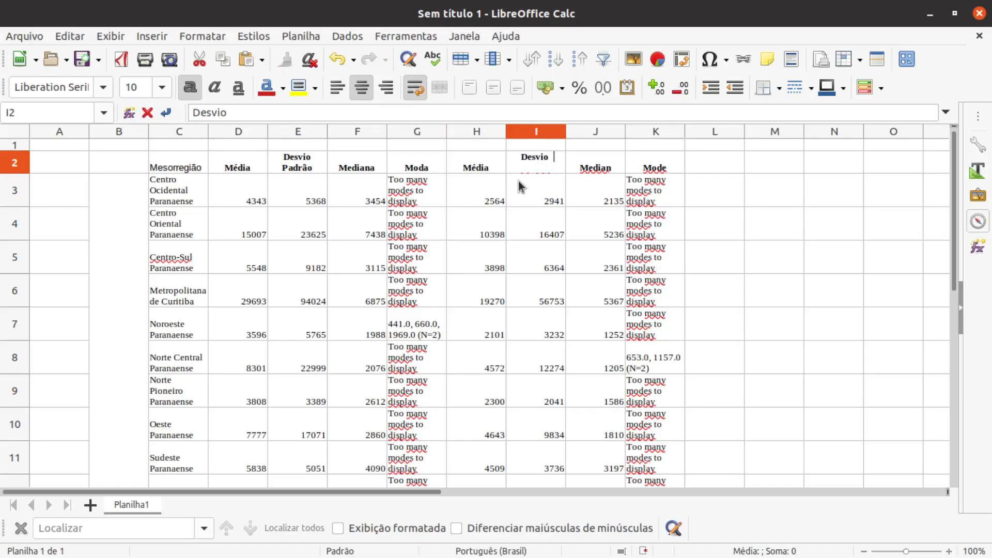
pyautogui.press('Tab')
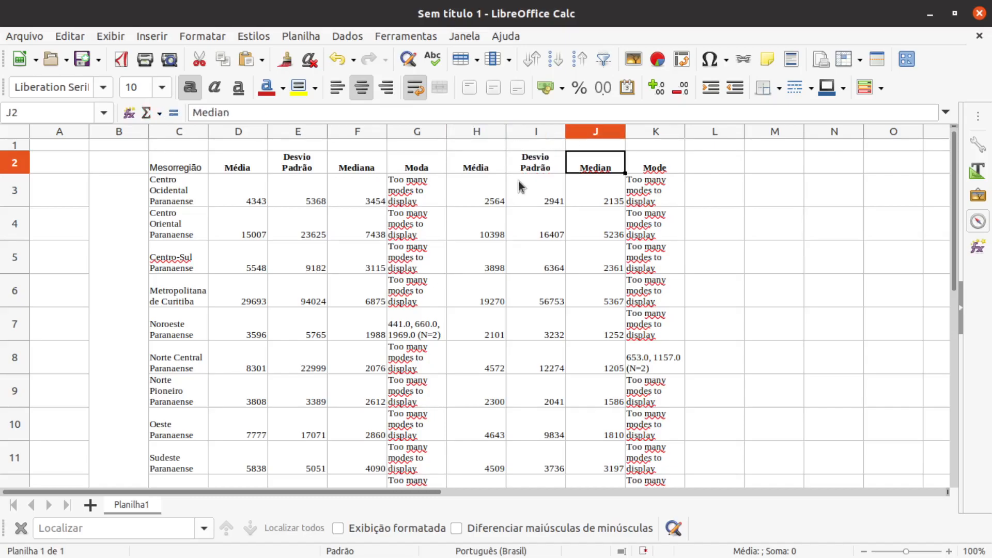
pyautogui.write('Mediana')
pyautogui.press('Tab')
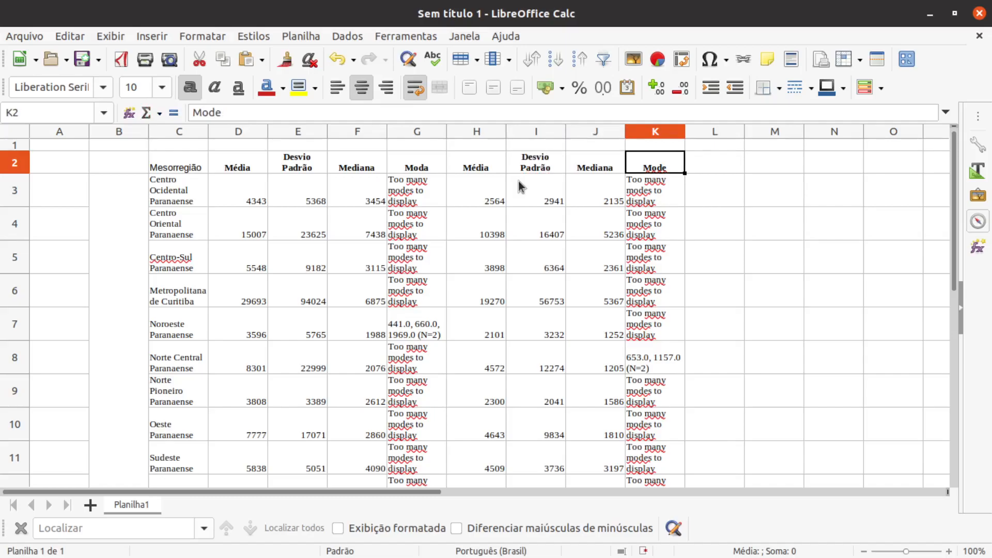
pyautogui.write('Moda')
pyautogui.click(504, 194)
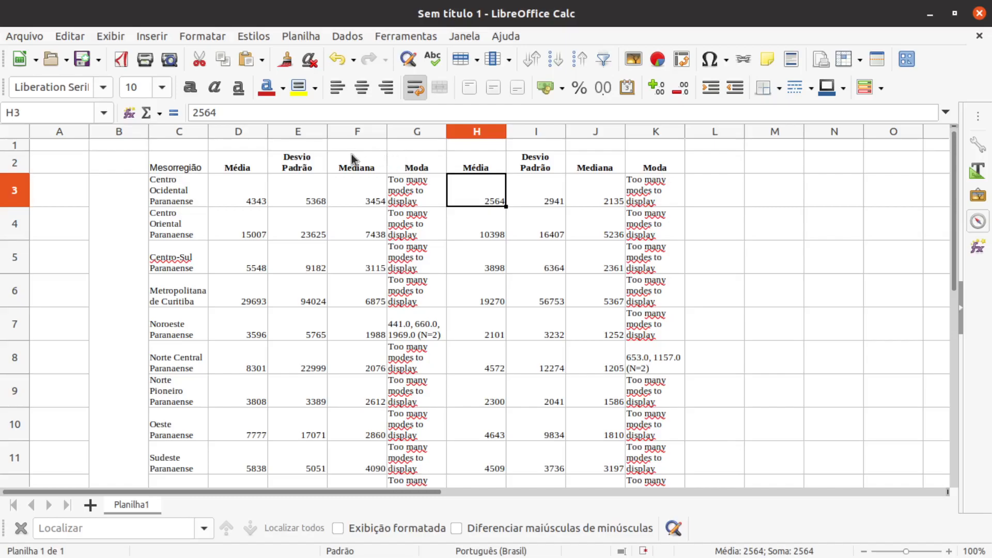
# Merge cells D1:G1 above the first variable's four measure headings.
pyautogui.click(253, 146)
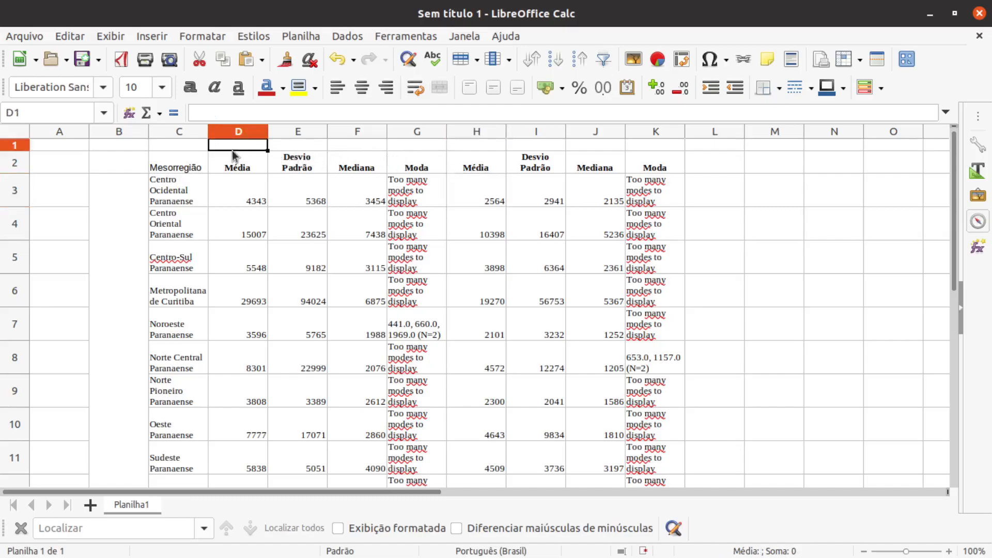
pyautogui.moveTo(232, 149); pyautogui.dragTo(398, 146)
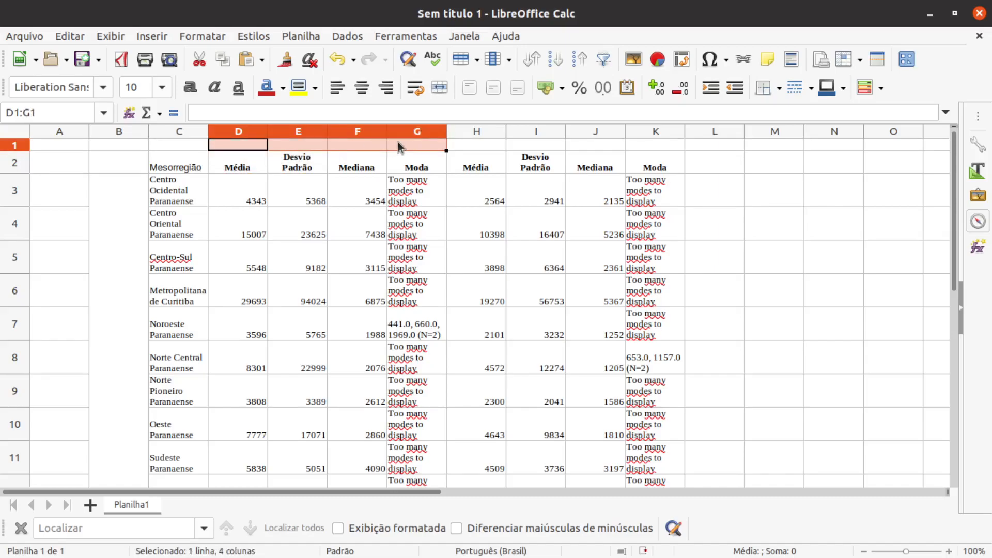
pyautogui.rightClick(368, 142)
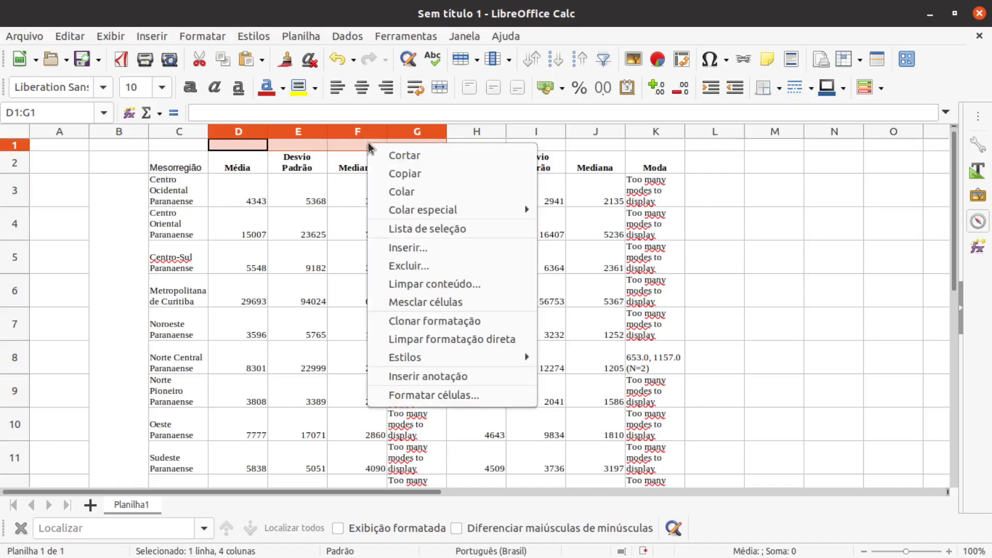
pyautogui.click(412, 304)
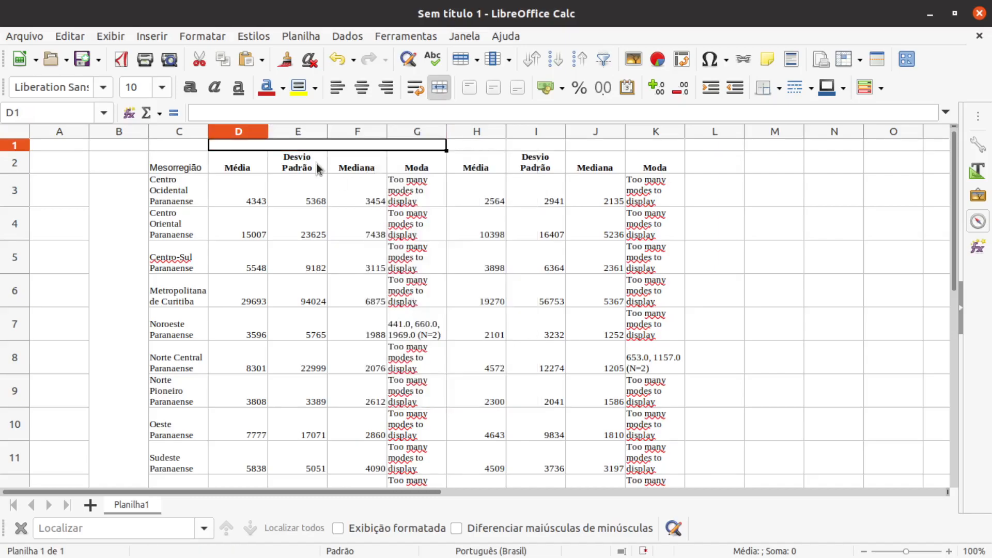
# Enter the group heading "Domicílios particulares permanente" in the merged cell D1:G1.
pyautogui.doubleClick(363, 146)
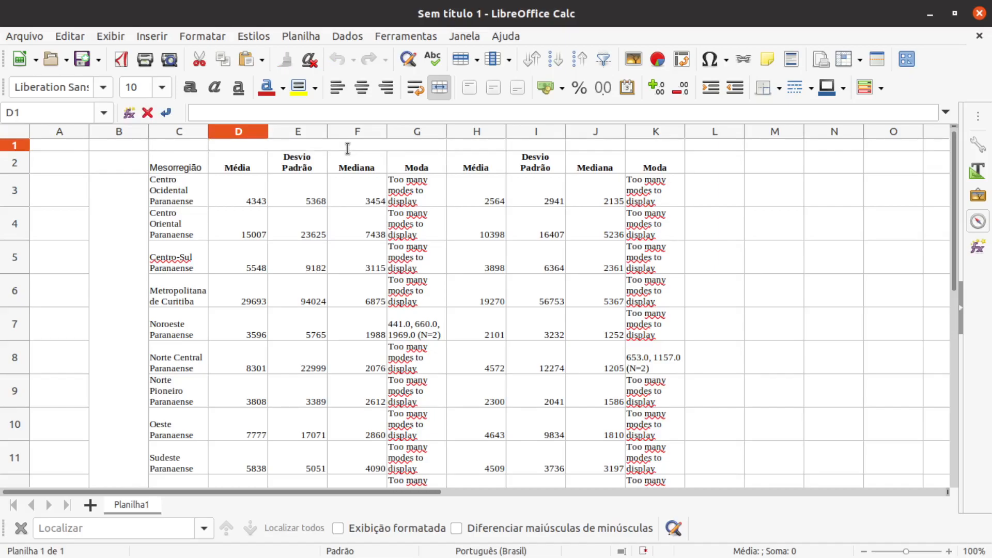
pyautogui.write('Domicilios')
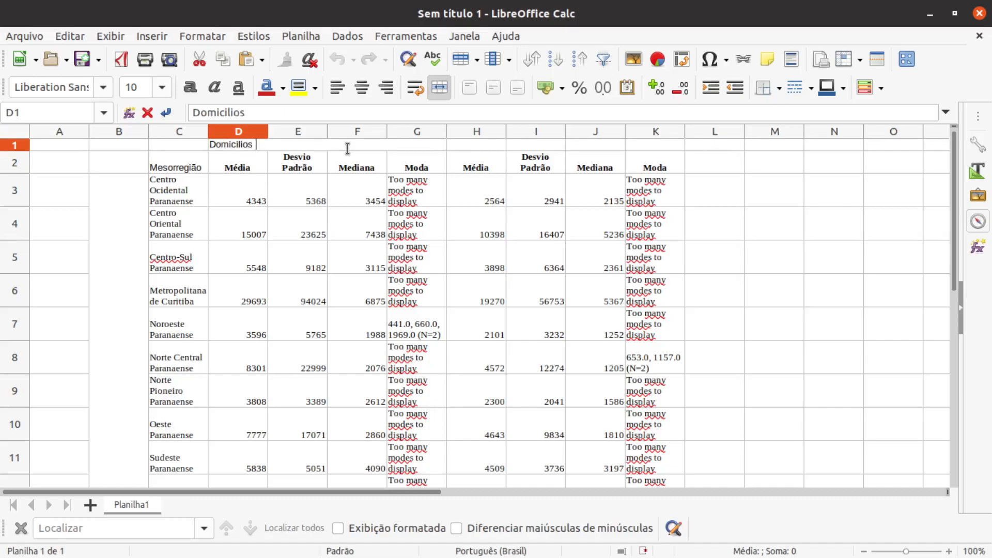
pyautogui.press('BackSpace')
pyautogui.press('BackSpace')
pyautogui.press('BackSpace')
pyautogui.press('BackSpace')
pyautogui.press('BackSpace')
pyautogui.press('BackSpace')
pyautogui.write('ílios particulares permanente')
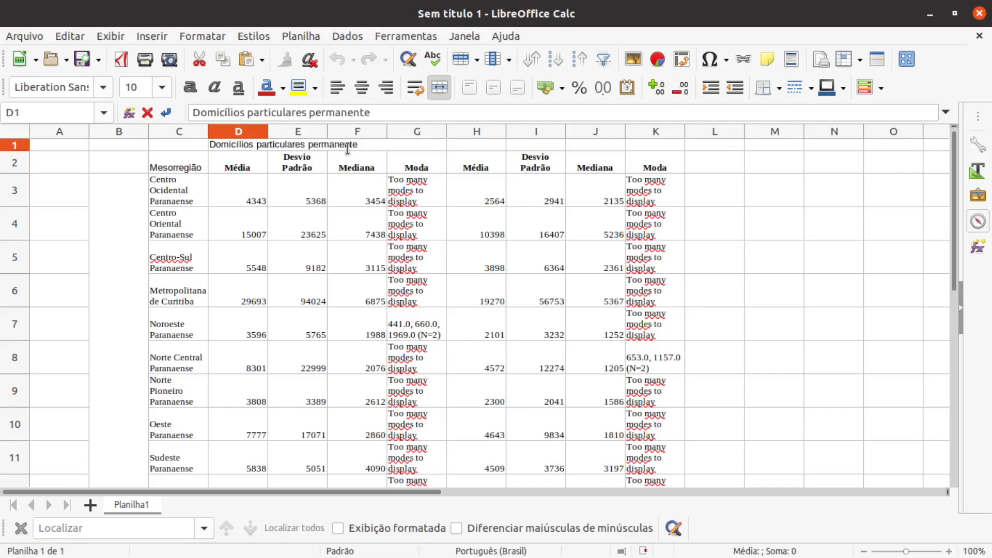
# Merge cells H1:K1 above the second variable's four measure headings.
pyautogui.click(476, 144)
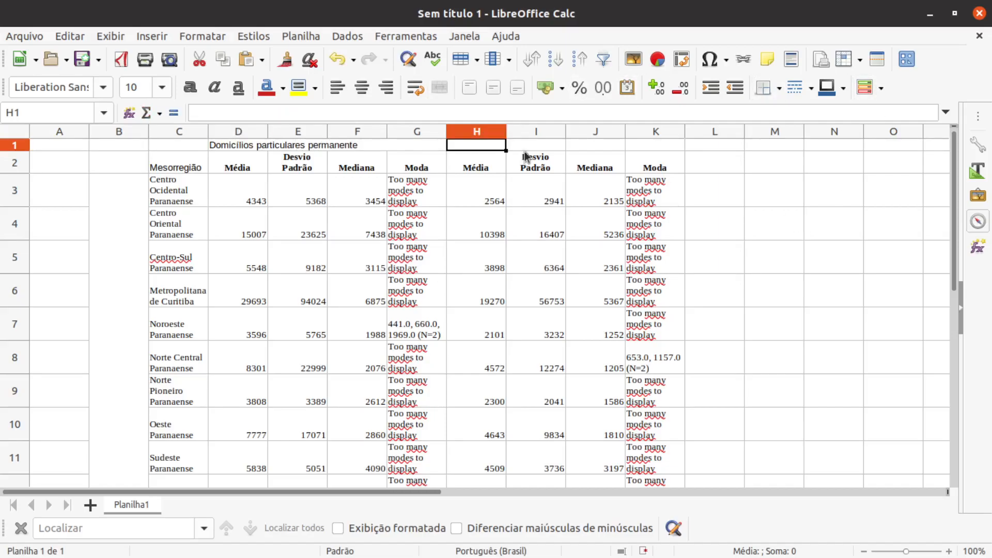
pyautogui.moveTo(608, 150); pyautogui.dragTo(631, 149)
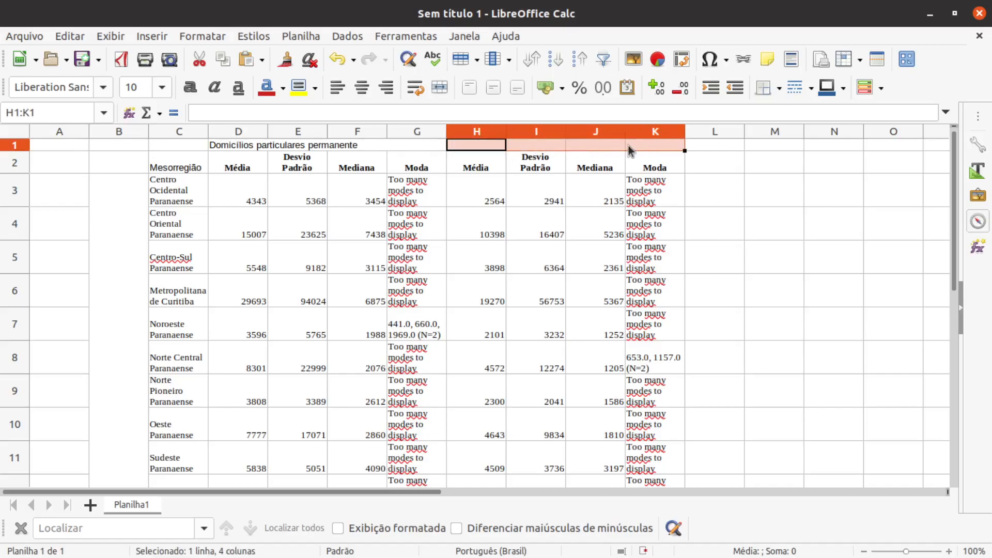
pyautogui.rightClick(614, 149)
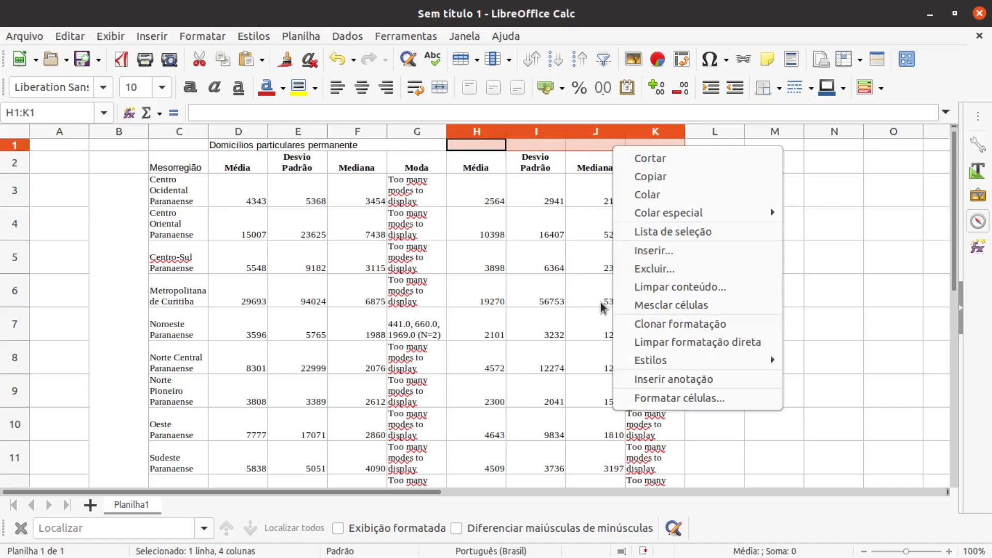
pyautogui.click(634, 305)
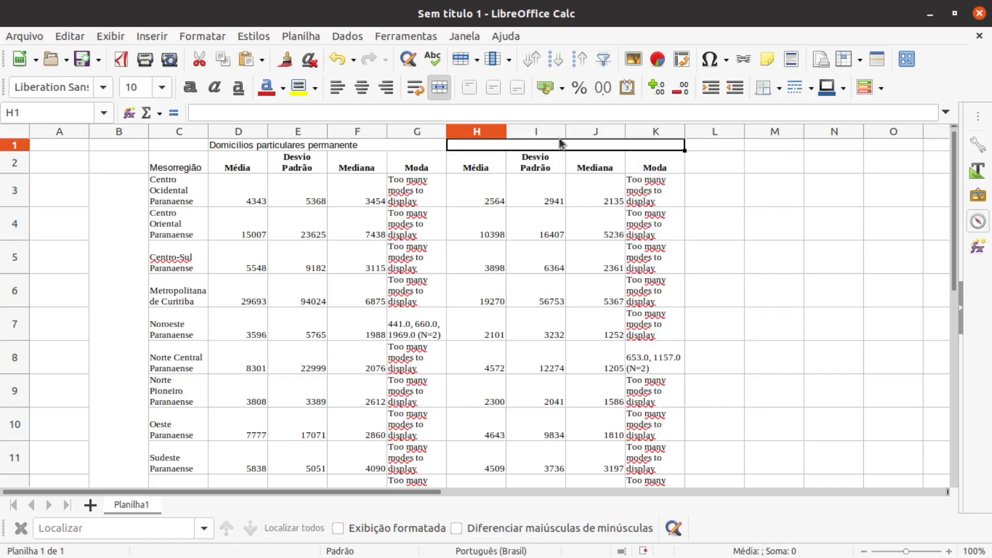
# Enter the group heading "Domicílios Particulares Financiados" in the merged cell H1:K1.
pyautogui.write('Domi')
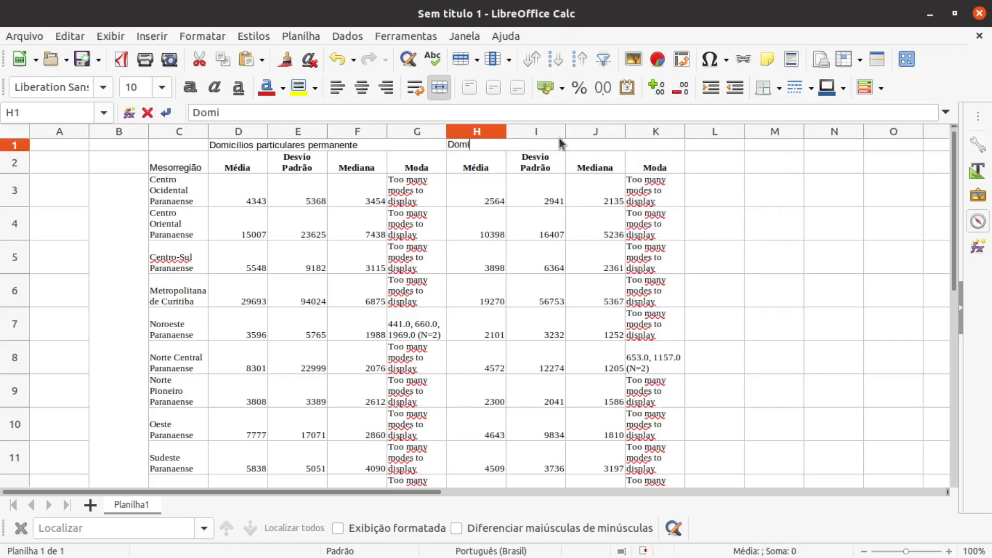
pyautogui.write('cílios Pa')
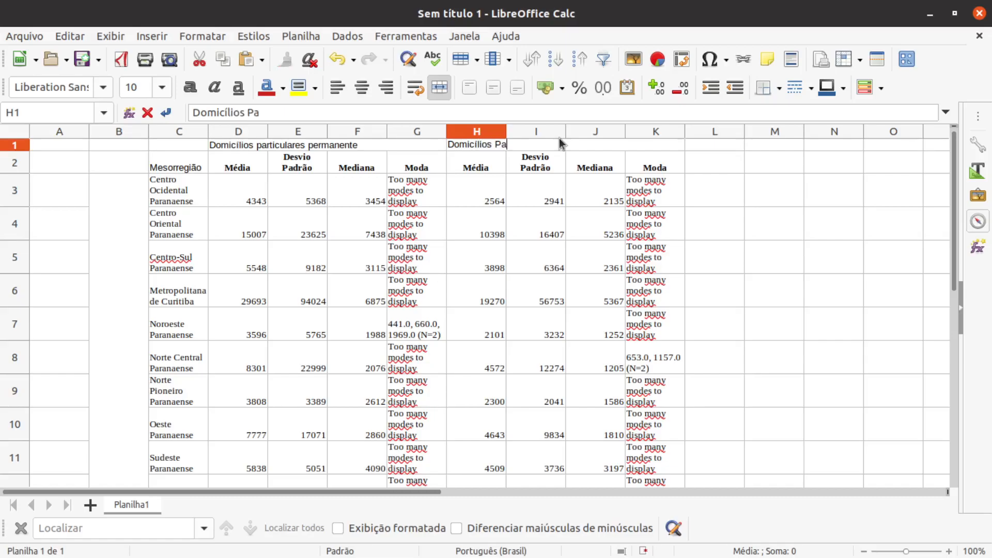
pyautogui.write('rticulares')
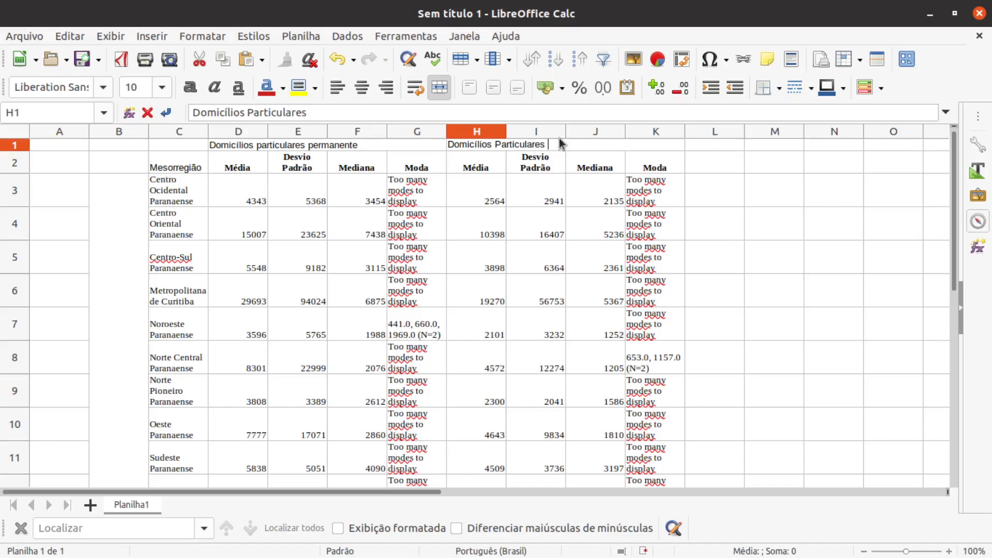
pyautogui.write(' Financiados')
pyautogui.press('Return')
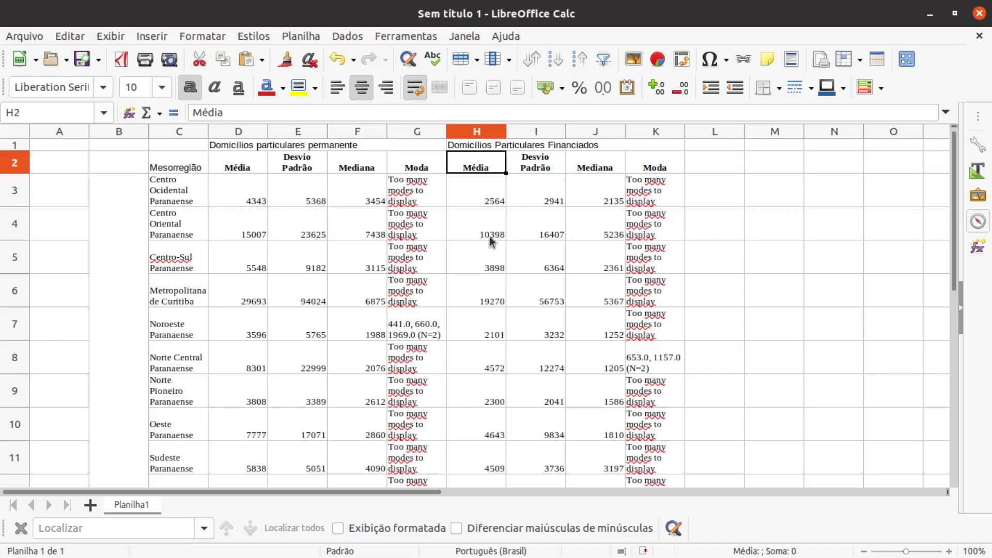
# Start saving the spreadsheet and choose the folder "Dia 5 - mineracao e analise dados IBGE Eleicoes" inside Disciplina_Estatistica_Cartografia's Aulas folder.
pyautogui.click(32, 44)
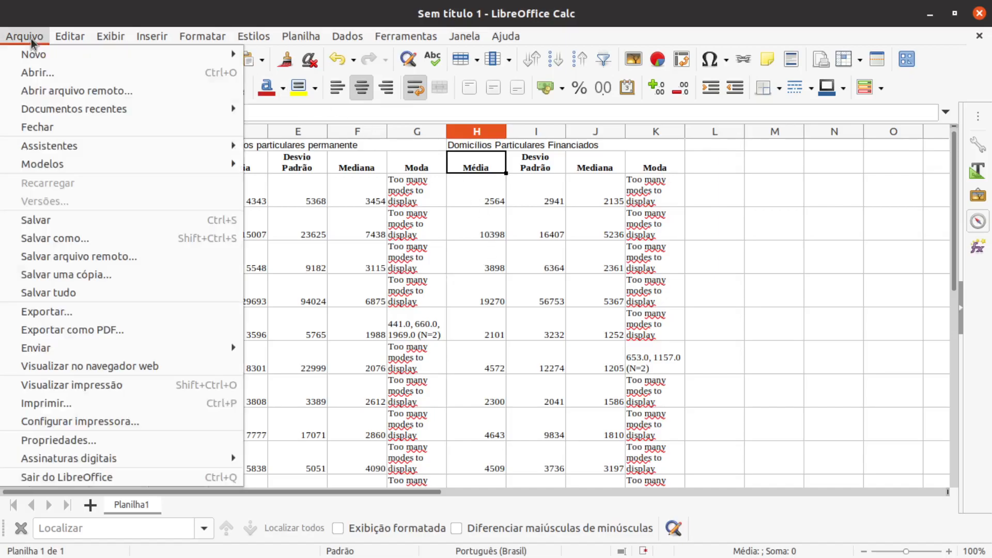
pyautogui.click(62, 217)
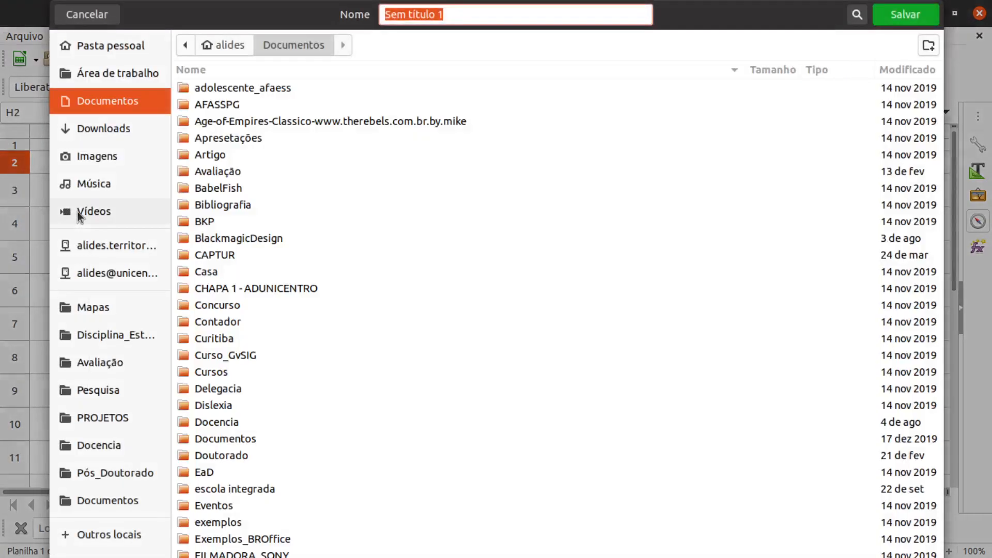
pyautogui.click(114, 334)
pyautogui.doubleClick(227, 86)
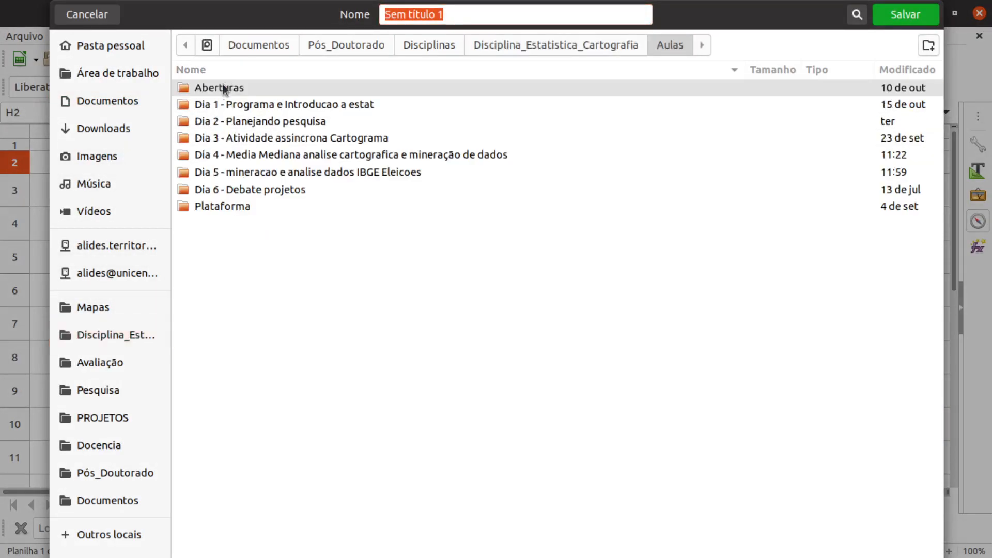
pyautogui.doubleClick(241, 171)
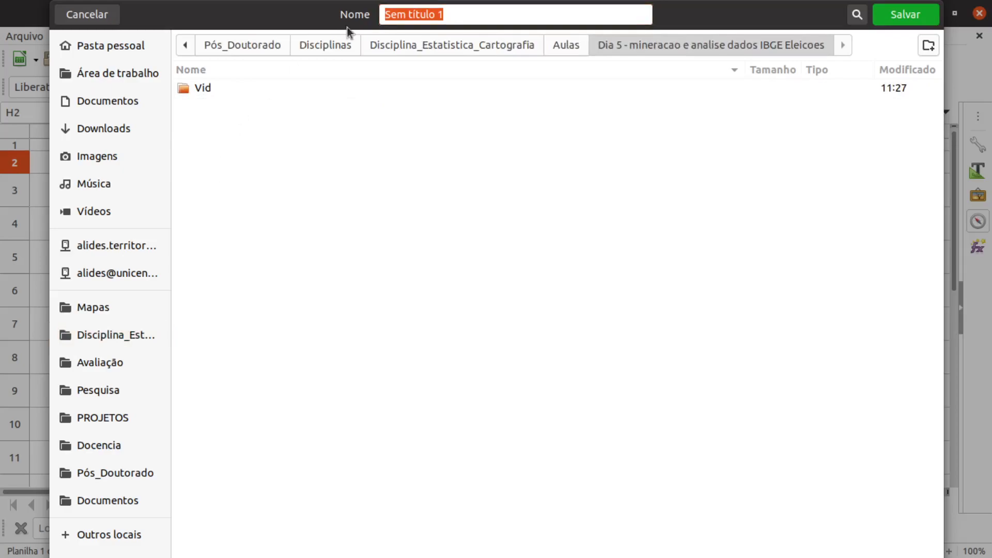
# Name the spreadsheet Media_Mediana_Desv_Padrao and save it in the chosen folder.
pyautogui.click(444, 14)
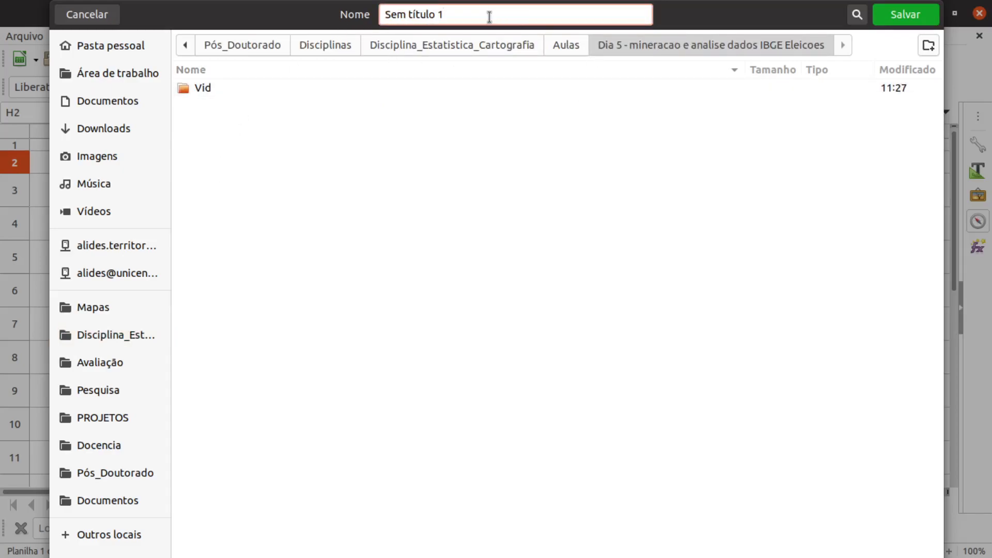
pyautogui.moveTo(484, 16); pyautogui.dragTo(357, 16)
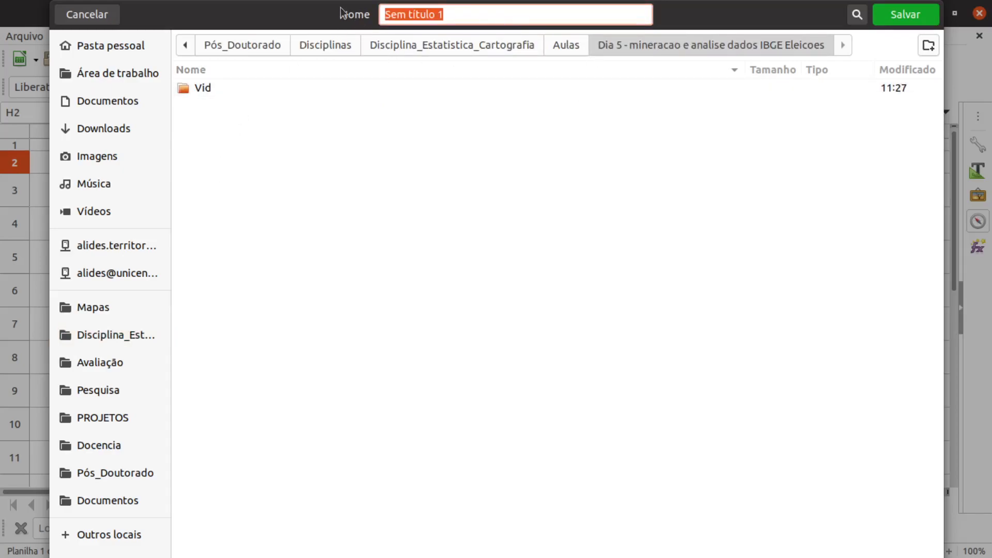
pyautogui.write('Media_Mediana_Dew')
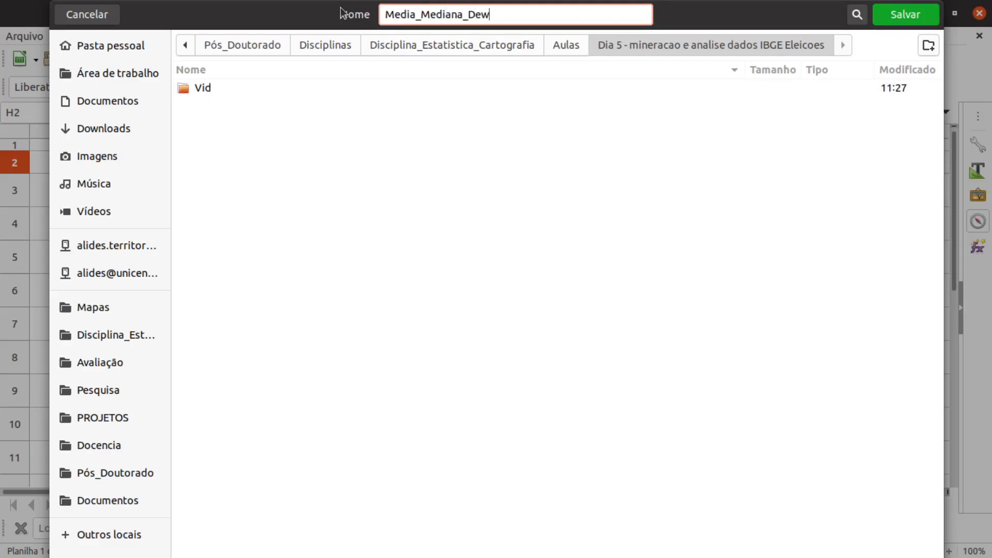
pyautogui.press('BackSpace')
pyautogui.write('sv_Padrao')
pyautogui.click(892, 12)
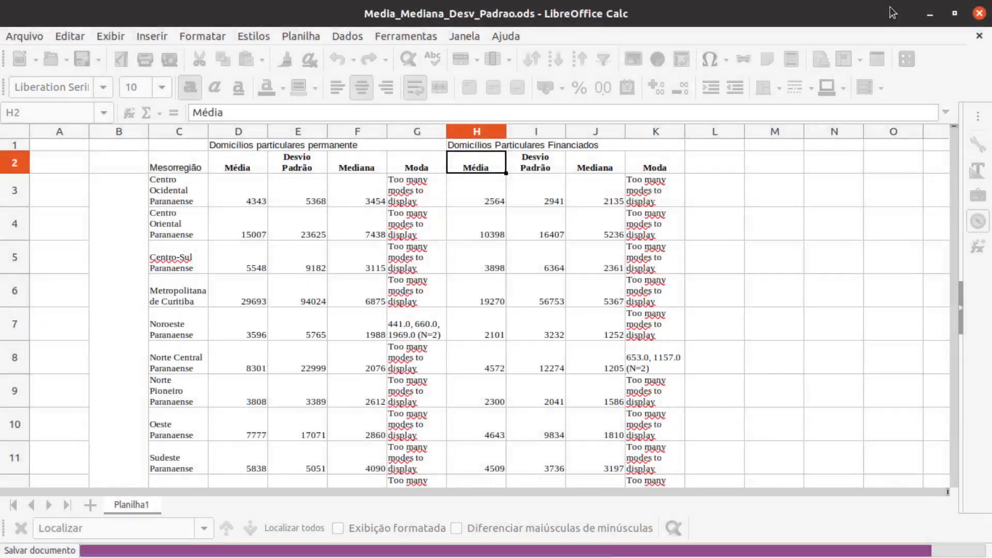
# Close the saved spreadsheet and the open SOFA windows, including Make Report Table and Select Statistical Test, to return to the file manager.
pyautogui.click(980, 16)
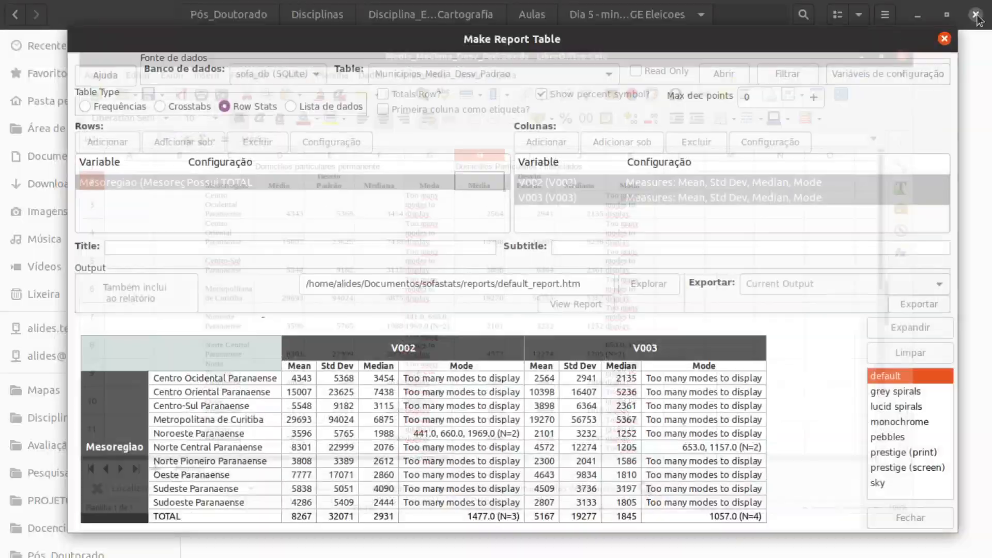
pyautogui.click(944, 39)
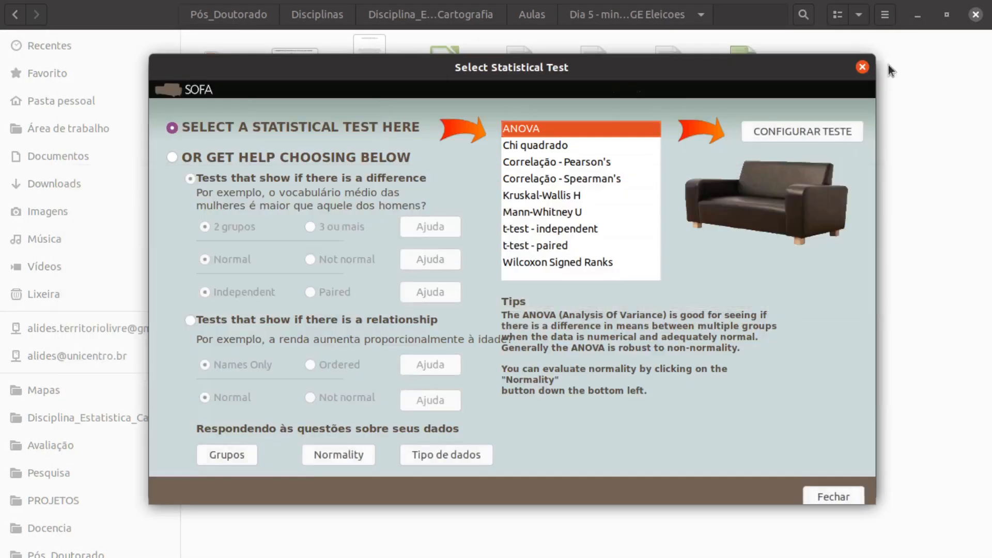
pyautogui.click(862, 67)
pyautogui.click(855, 72)
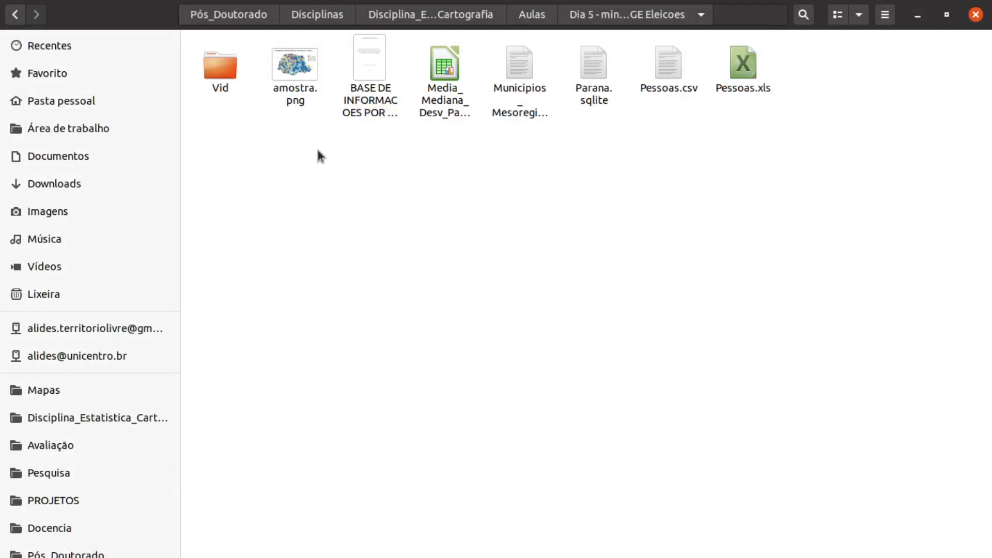
# Locate amostra.png and the saved Media_Mediana_Desv_Padrao.ods in the Dia 5 folder, leaving the spreadsheet selected.
pyautogui.click(296, 76)
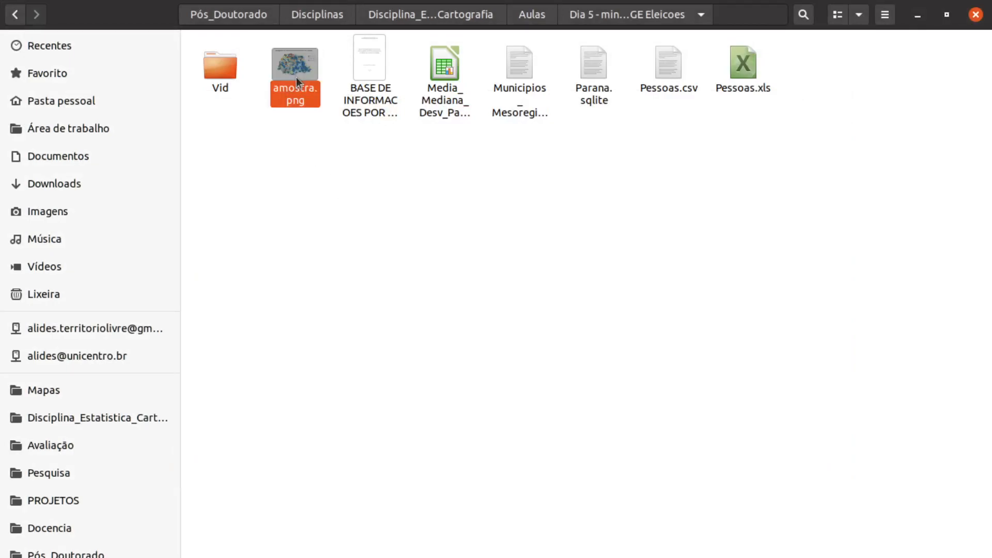
pyautogui.click(443, 76)
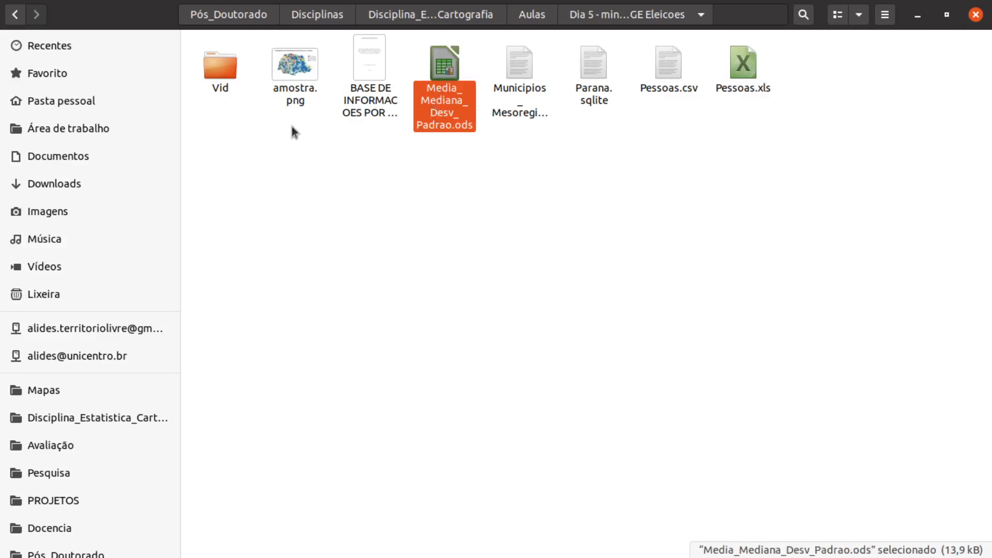
pyautogui.click(299, 97)
pyautogui.click(435, 95)
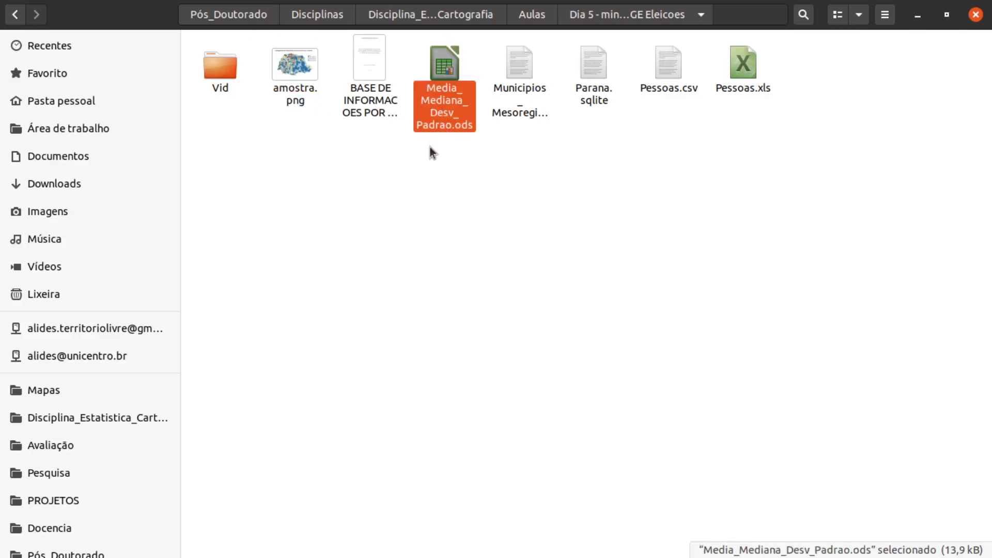